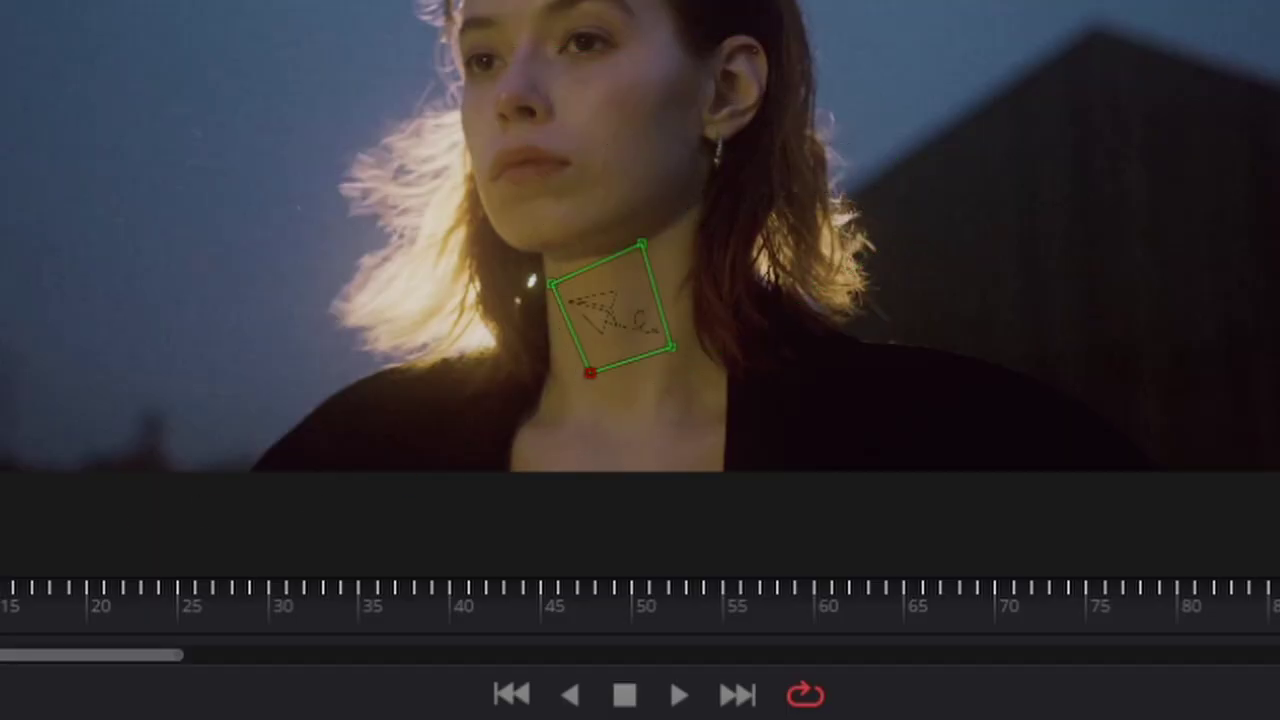
Step: Review the clips in the Track Surfaces timeline, play the opening laptop clip, and return the playhead to its first frame
{"action": "key", "text": "space"}
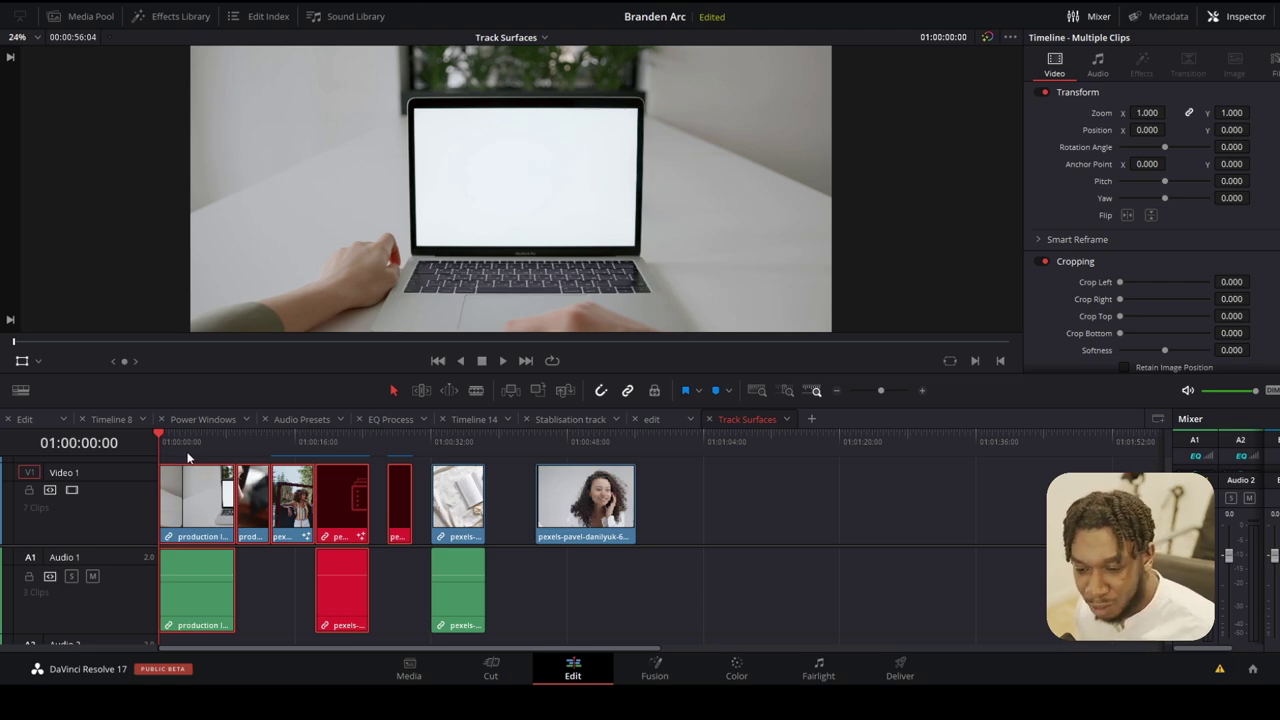
{"action": "left_click_drag", "start_coordinate": [170, 448], "coordinate": [454, 488]}
{"action": "key", "text": "Up"}
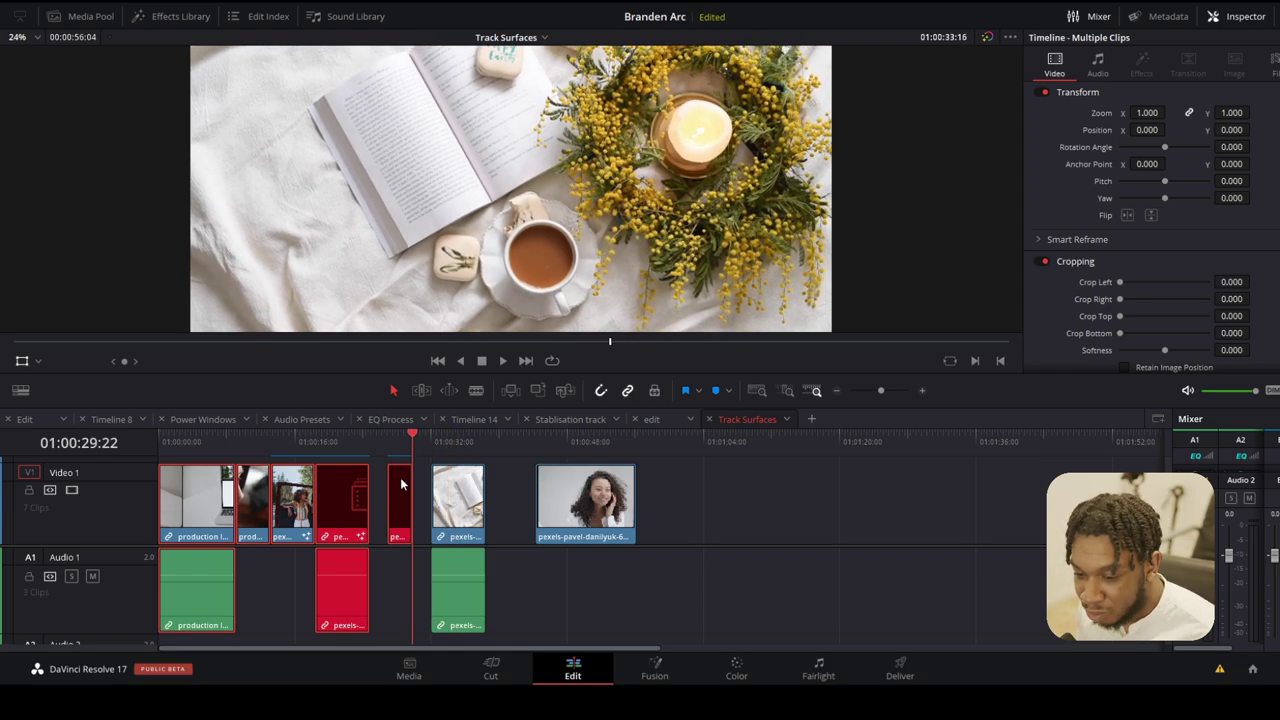
{"action": "key", "text": "Home"}
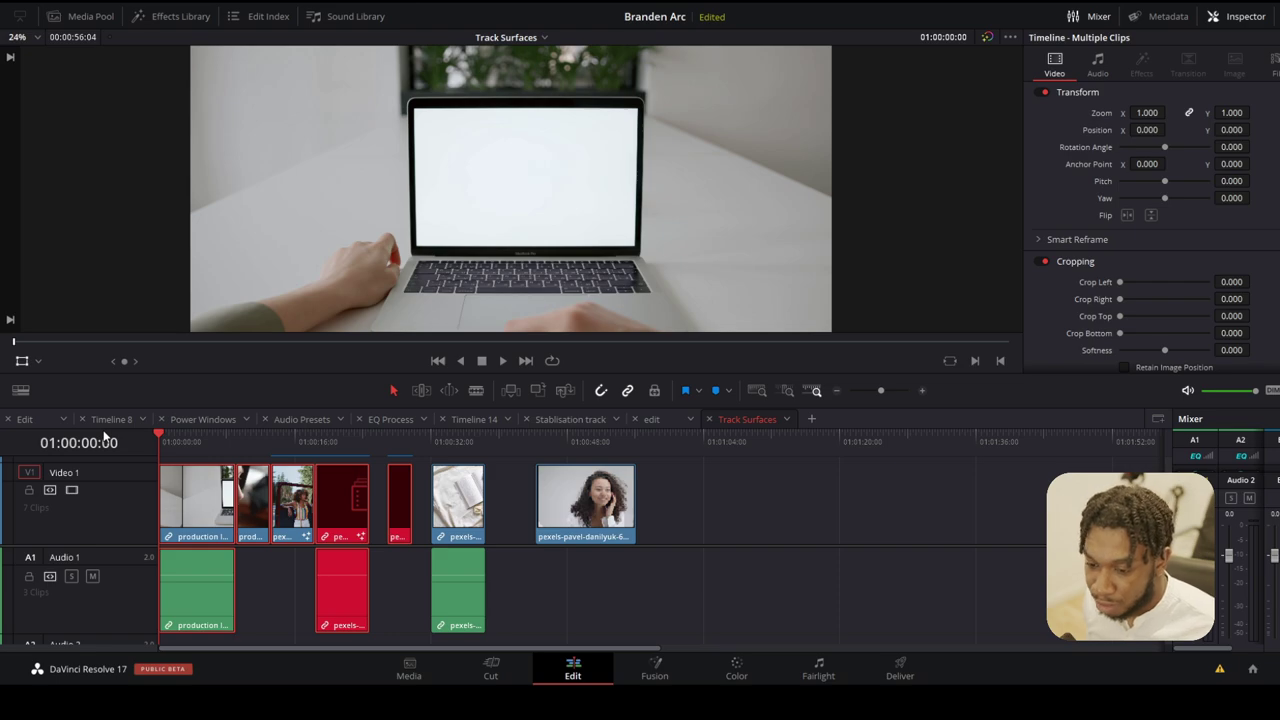
{"action": "key", "text": "space"}
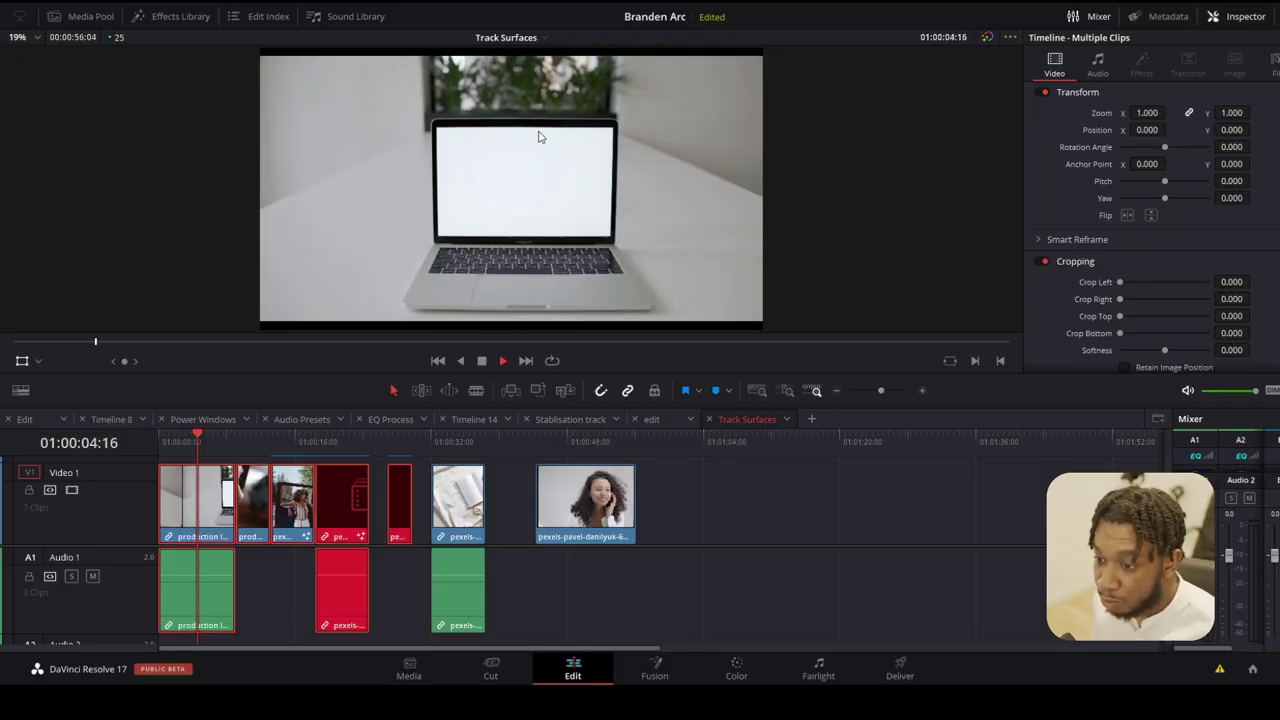
{"action": "key", "text": "space"}
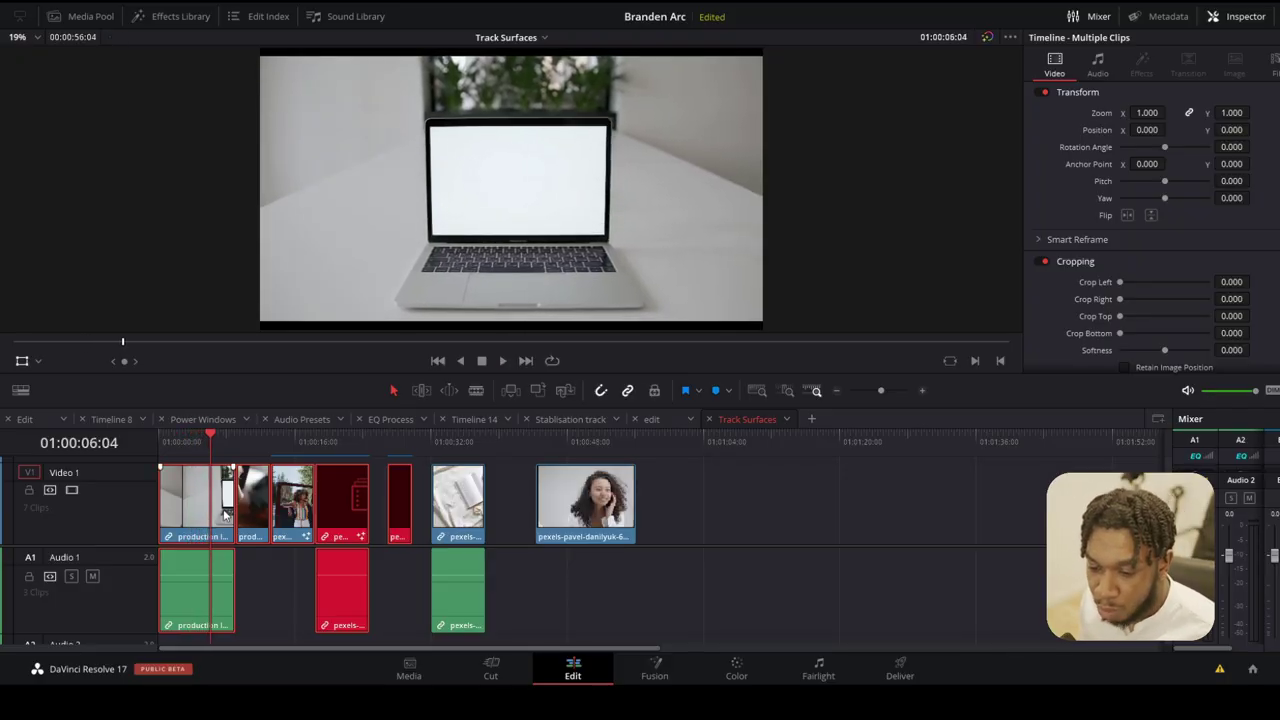
{"action": "mouse_move", "coordinate": [180, 446]}
{"action": "left_mouse_down"}
{"action": "mouse_move", "coordinate": [190, 450]}
{"action": "mouse_move", "coordinate": [158, 448]}
{"action": "left_mouse_up"}
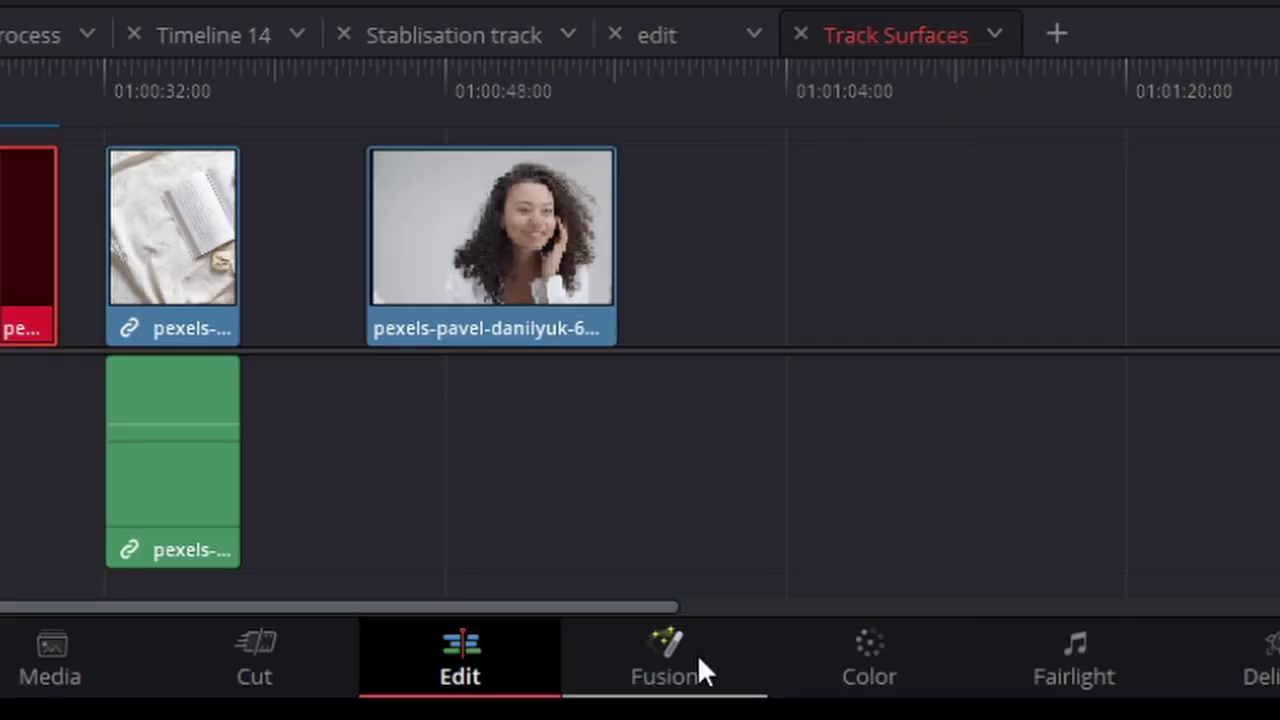
Step: Open the laptop clip on the Fusion page with its MediaIn1 and MediaOut1 nodes enlarged in the node graph
{"action": "left_click", "coordinate": [686, 654]}
{"action": "scroll", "coordinate": [640, 585], "scroll_direction": "up", "scroll_amount": 2}
{"action": "scroll", "coordinate": [705, 600], "scroll_direction": "down", "scroll_amount": 3}
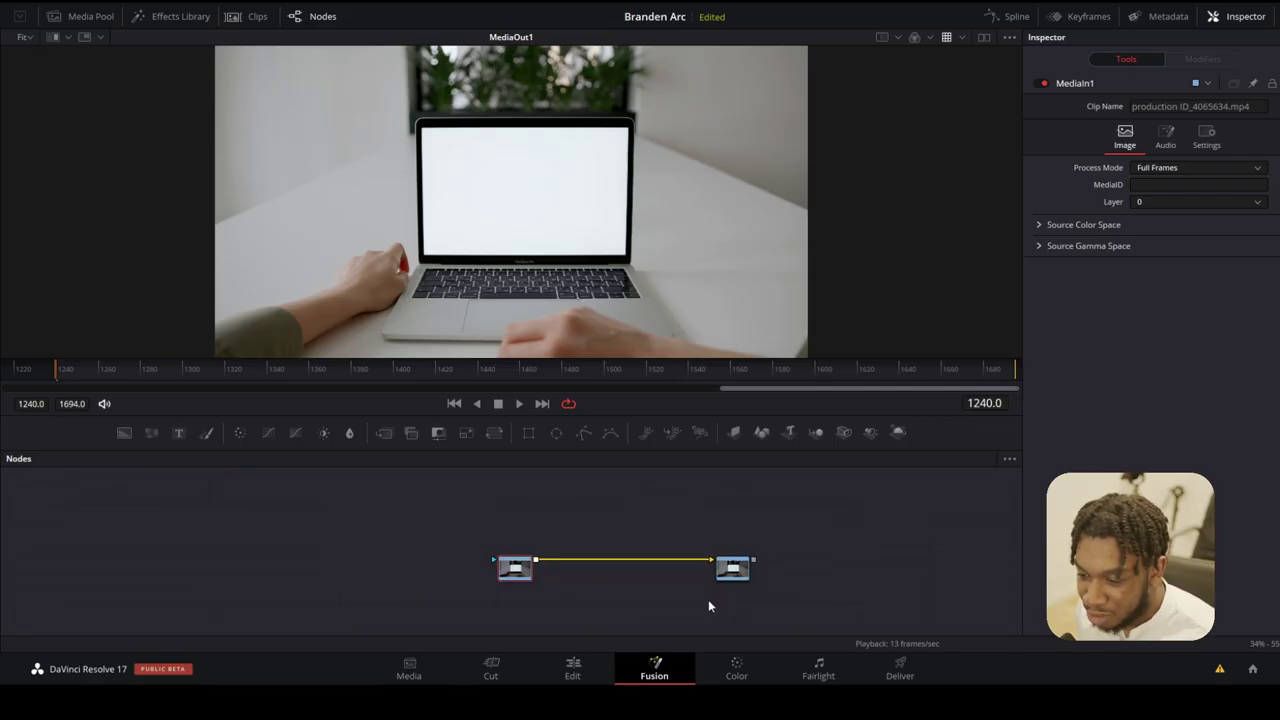
{"action": "scroll", "coordinate": [737, 582], "scroll_direction": "up", "scroll_amount": 2}
{"action": "scroll", "coordinate": [737, 577], "scroll_direction": "up", "scroll_amount": 1}
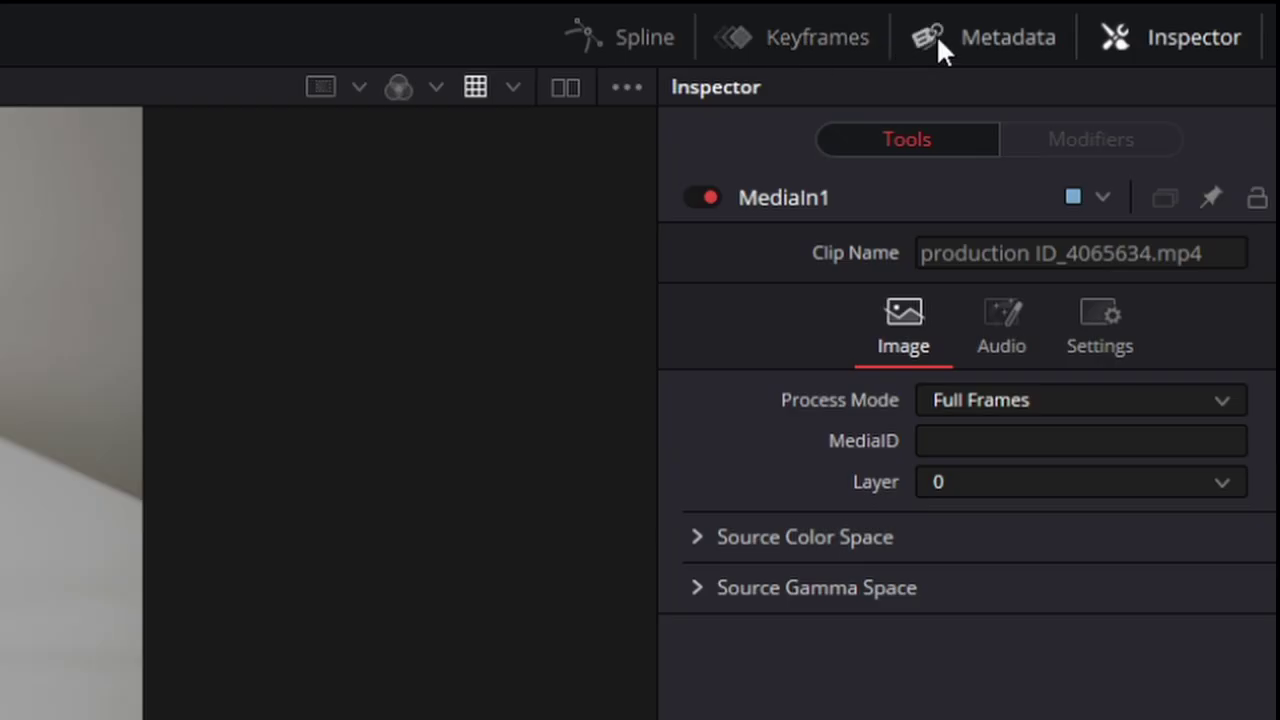
Step: Toggle the Inspector's visibility and switch the viewer layout from single to dual and back
{"action": "left_click", "coordinate": [1241, 23]}
{"action": "left_click", "coordinate": [1178, 46]}
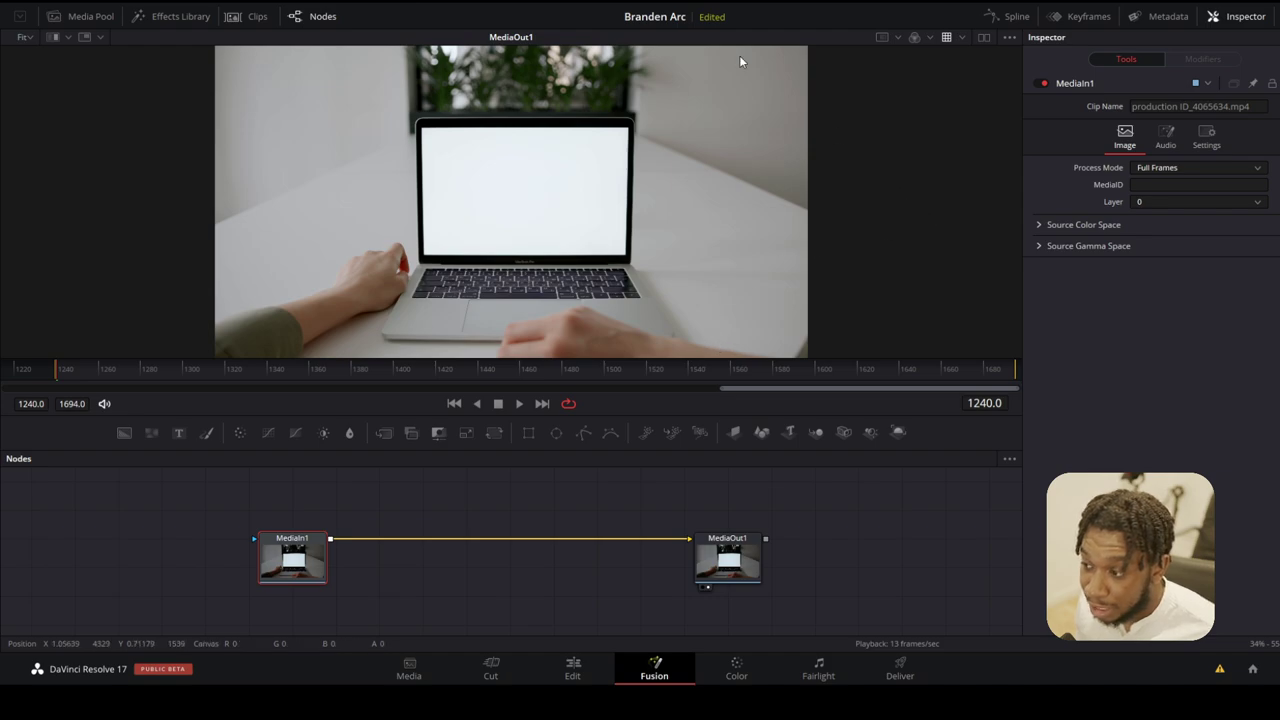
{"action": "left_click", "coordinate": [983, 37]}
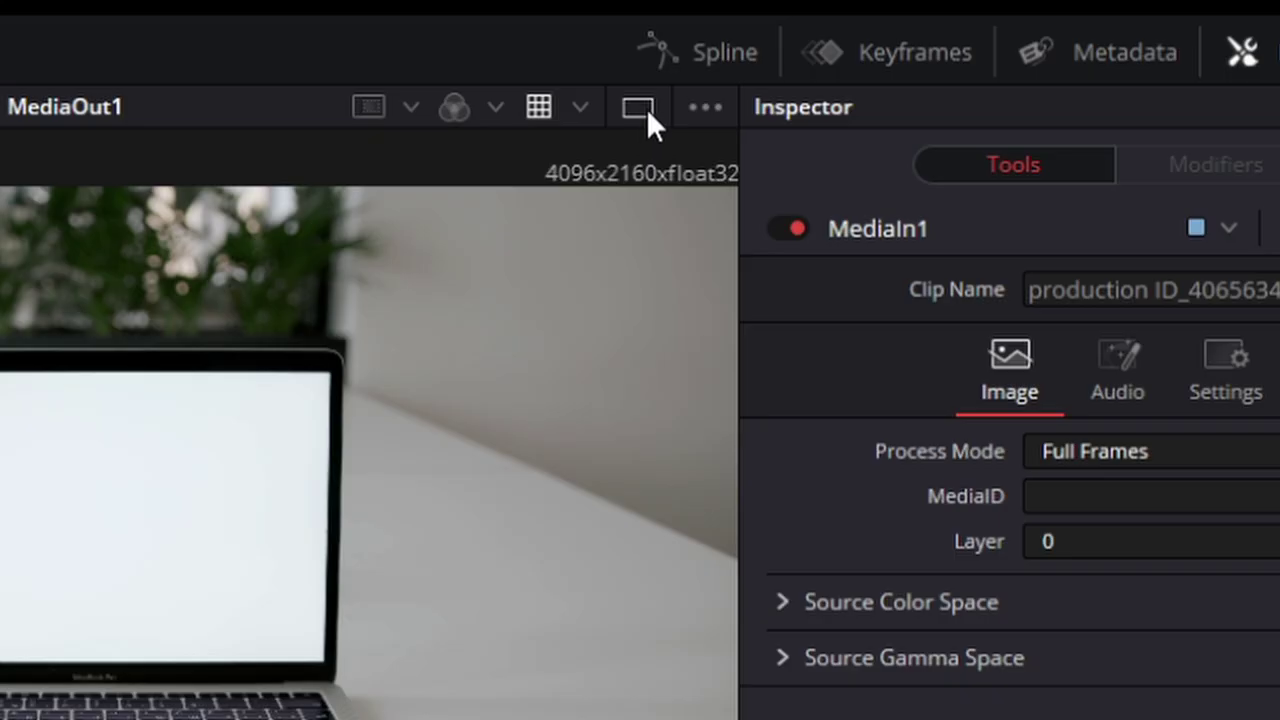
{"action": "left_click", "coordinate": [639, 110]}
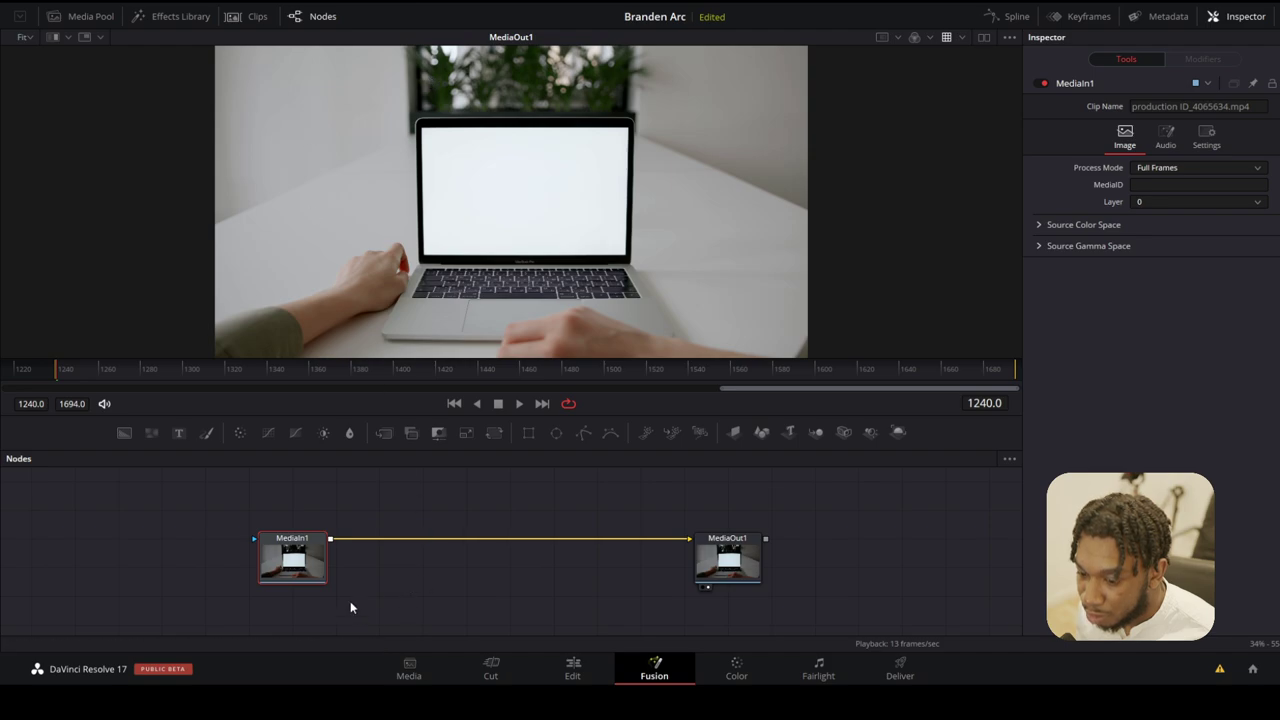
Step: Reposition the MediaIn1 and MediaOut1 nodes in the node graph, with MediaOut1 closer to MediaIn1
{"action": "left_click_drag", "start_coordinate": [292, 560], "coordinate": [248, 560]}
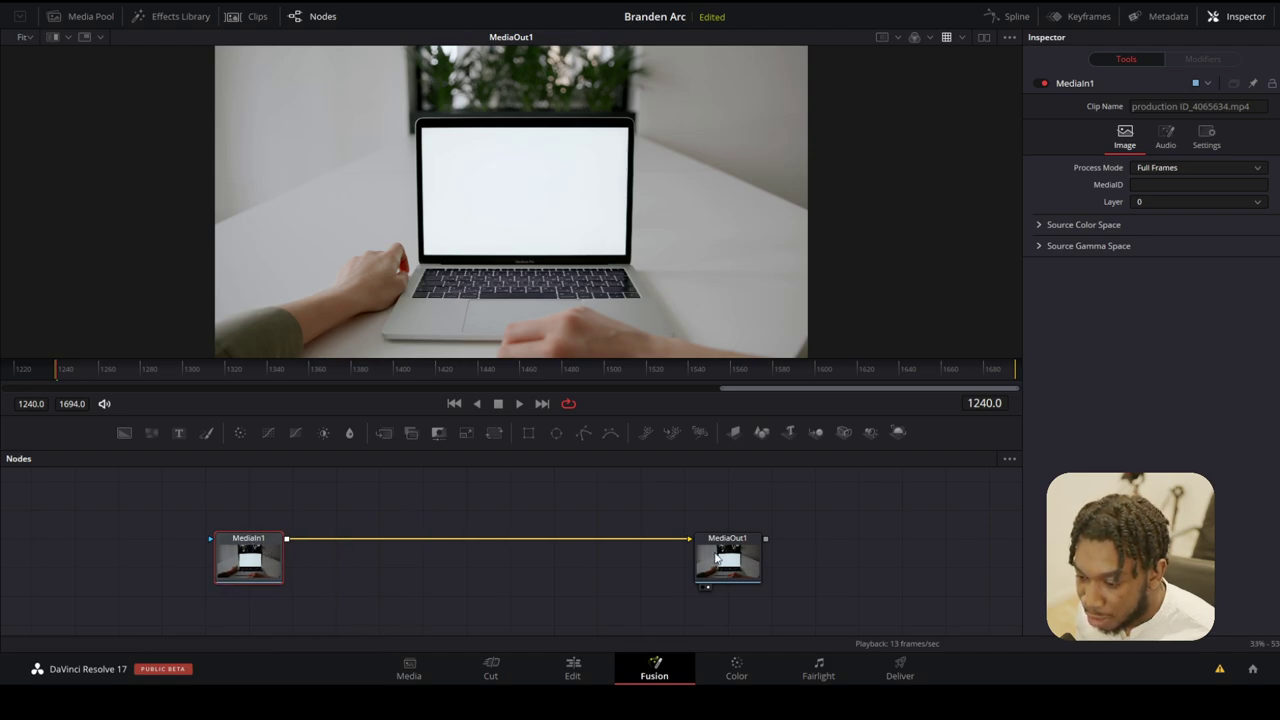
{"action": "left_click_drag", "start_coordinate": [727, 560], "coordinate": [686, 560]}
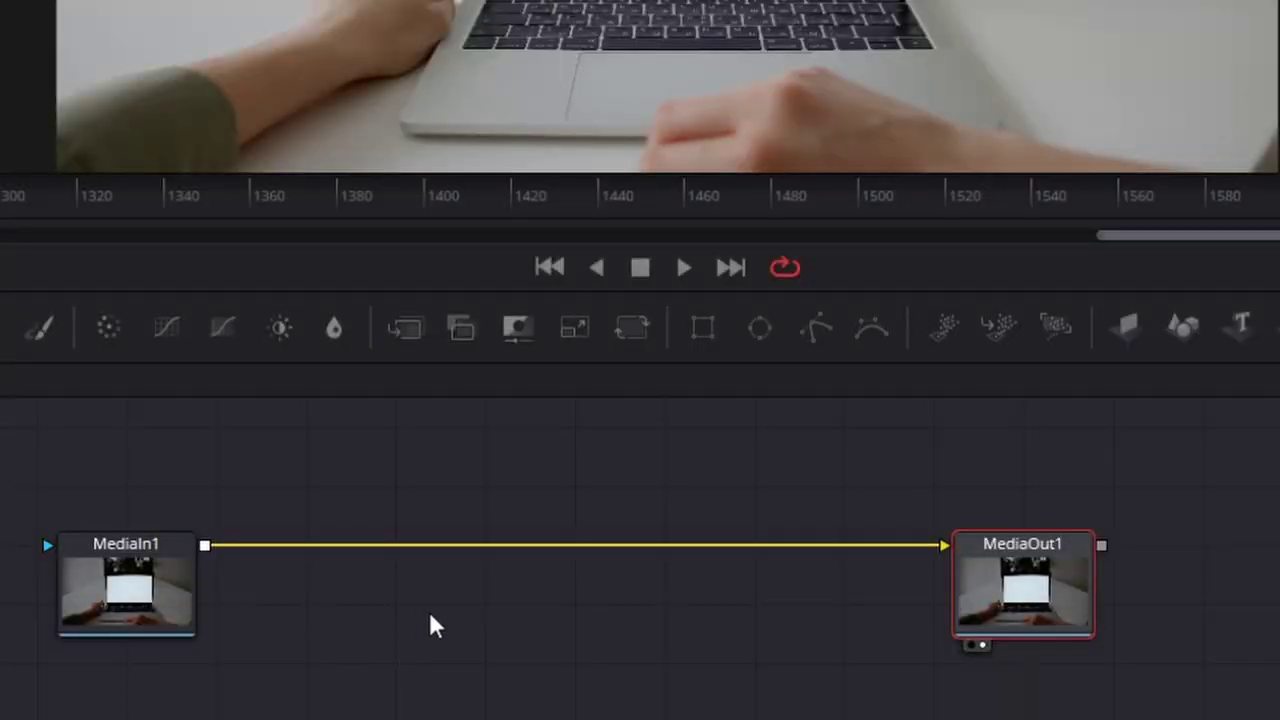
{"action": "right_click", "coordinate": [395, 576]}
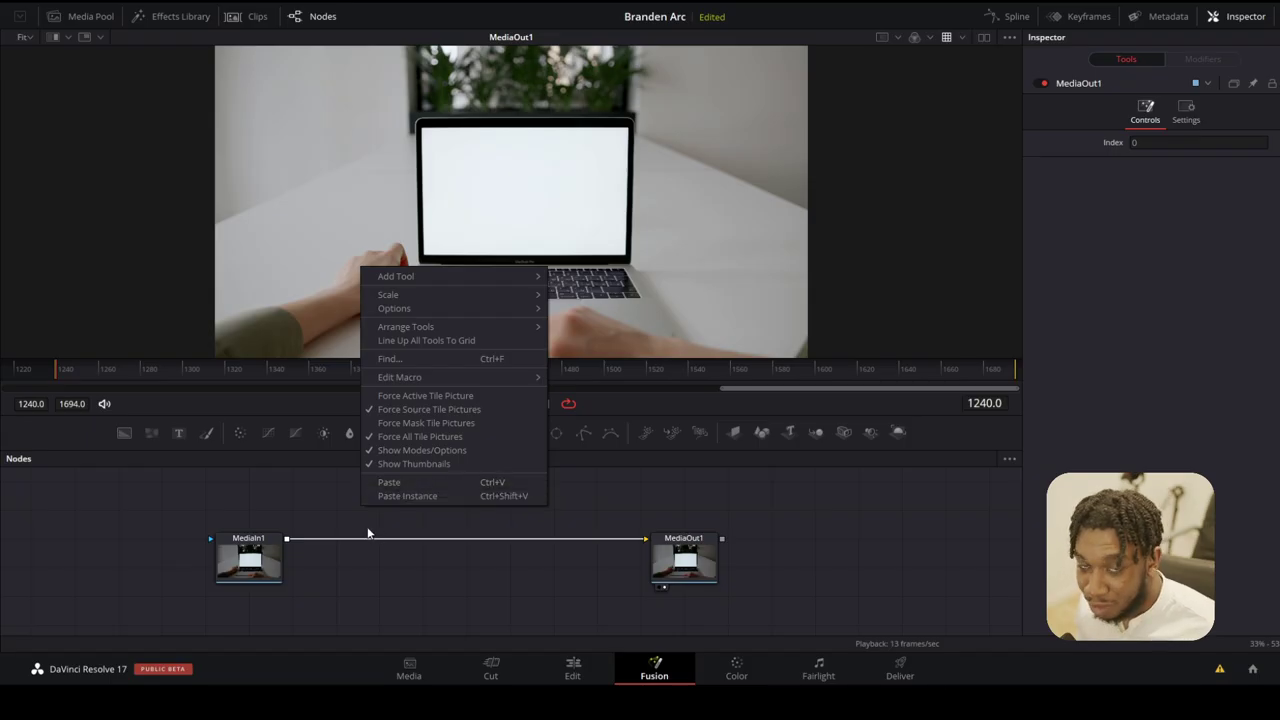
{"action": "left_click", "coordinate": [367, 533]}
{"action": "mouse_move", "coordinate": [279, 532]}
{"action": "left_mouse_down"}
{"action": "mouse_move", "coordinate": [323, 534]}
{"action": "mouse_move", "coordinate": [287, 540]}
{"action": "left_mouse_up"}
{"action": "left_click_drag", "start_coordinate": [687, 553], "coordinate": [643, 553]}
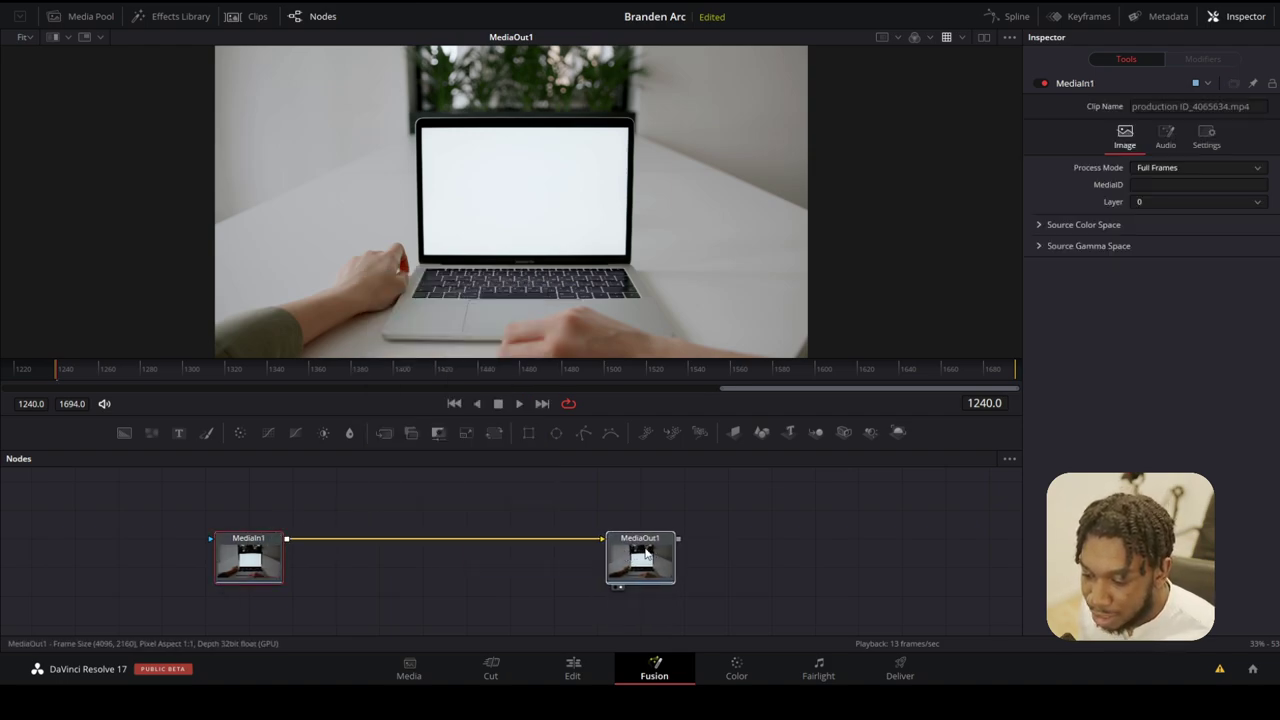
Step: Select the MediaOut1 node and play part of the laptop clip in the Fusion viewer
{"action": "left_click", "coordinate": [646, 552]}
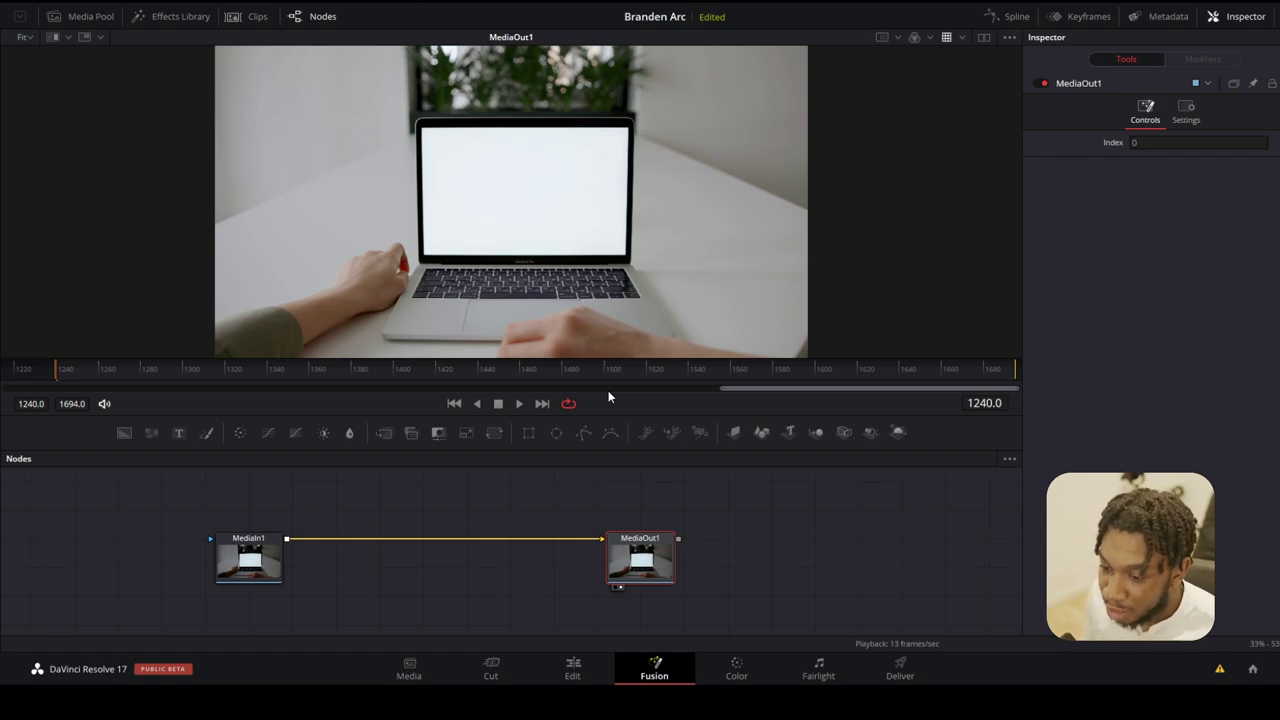
{"action": "key", "text": "space"}
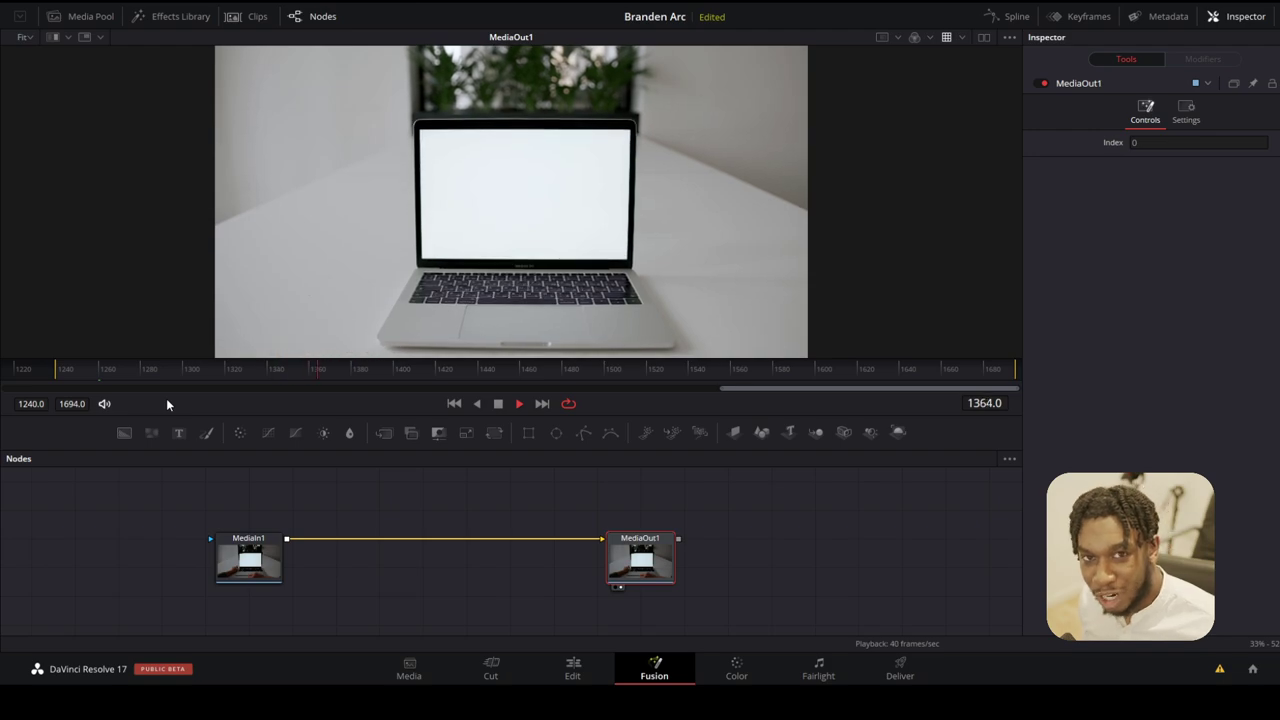
{"action": "key", "text": "space"}
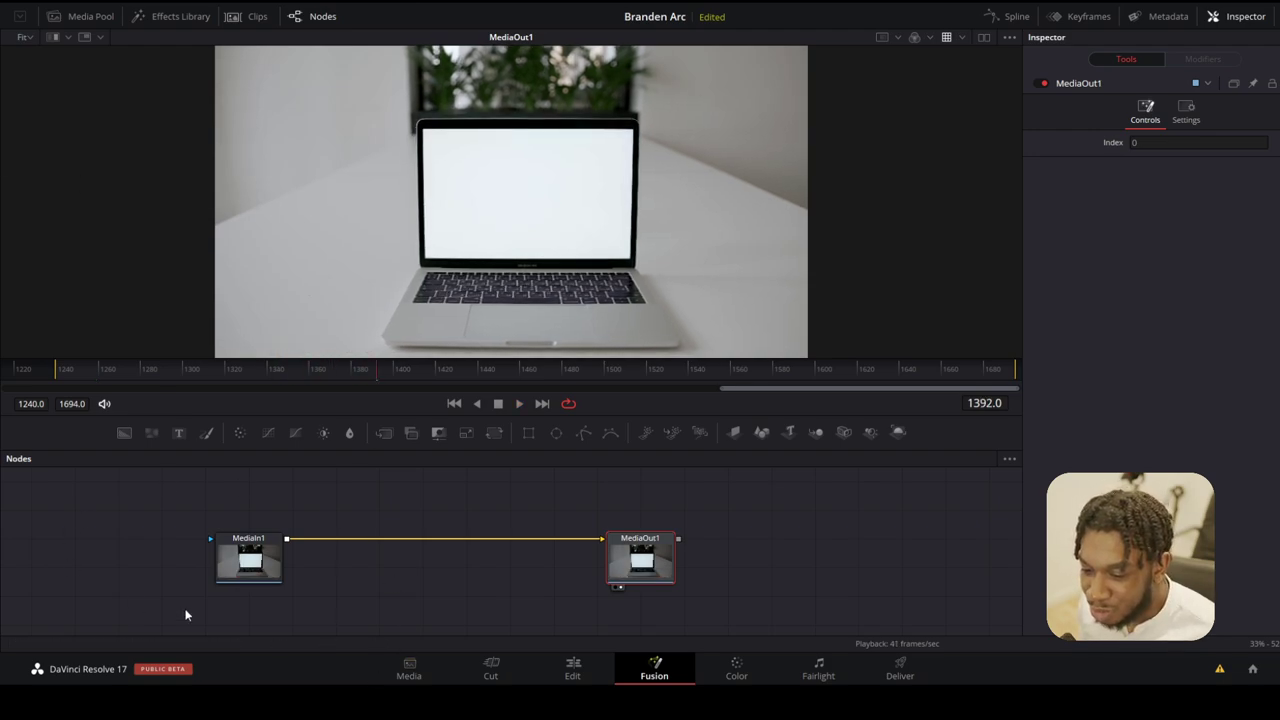
Step: Search the tools for "track" and insert a Planar Tracker node after MediaIn1
{"action": "left_click", "coordinate": [220, 577]}
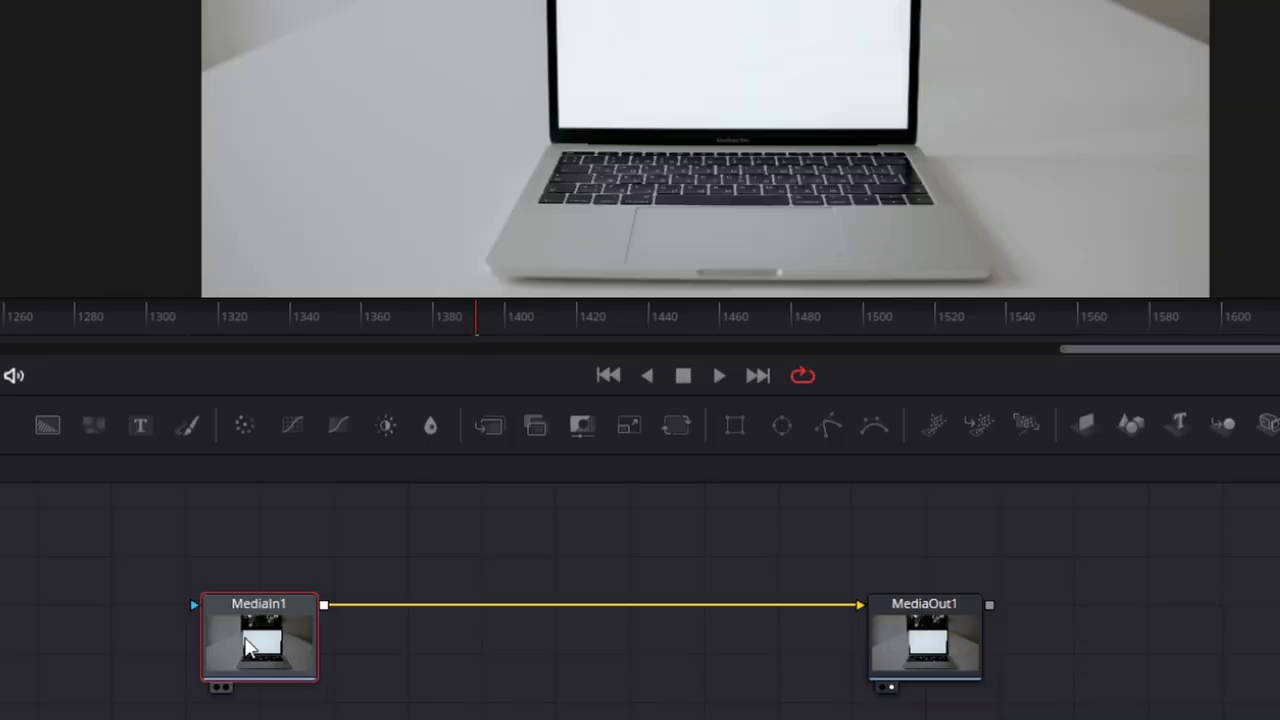
{"action": "key", "text": "shift+space"}
{"action": "type", "text": "pl"}
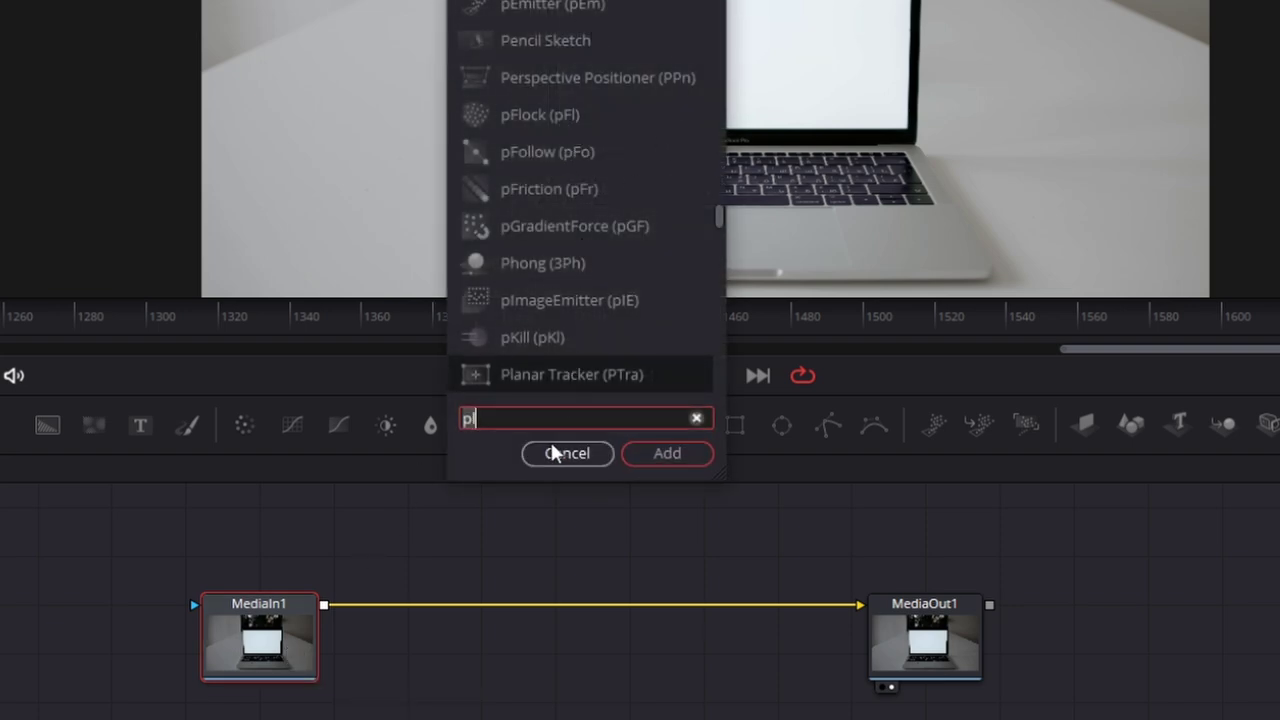
{"action": "key", "text": "BackSpace"}
{"action": "key", "text": "BackSpace"}
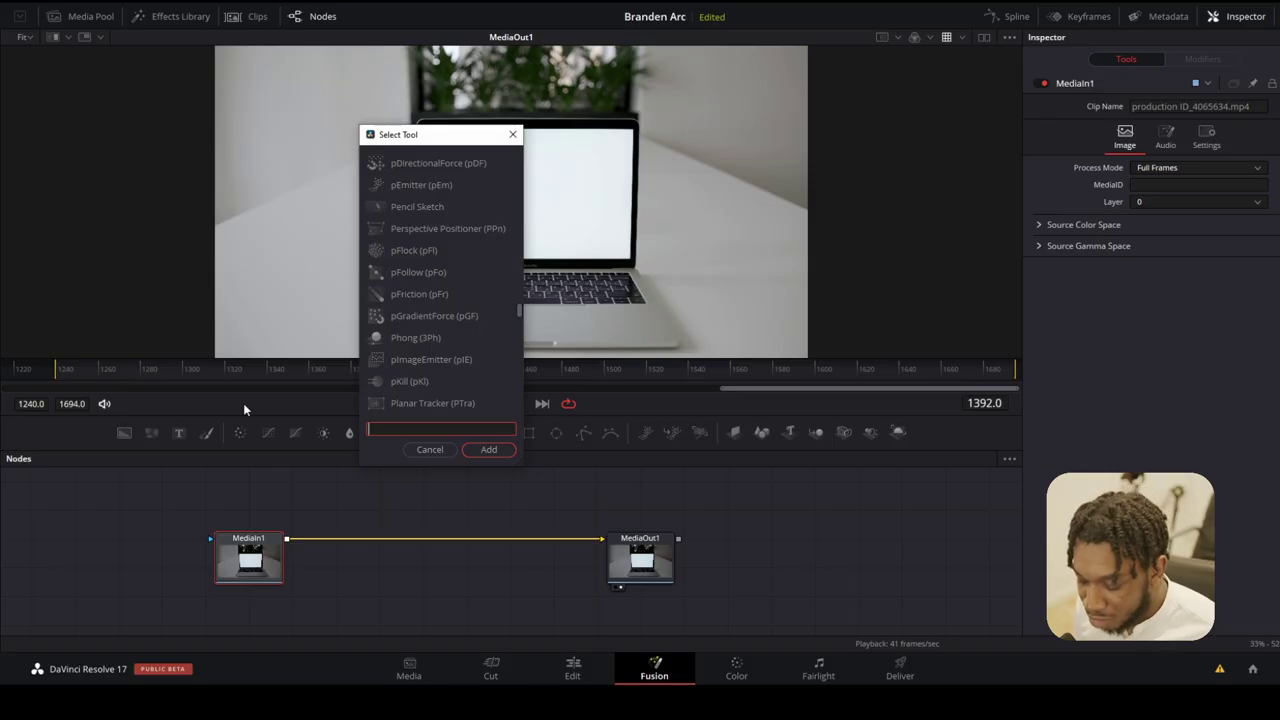
{"action": "type", "text": "track"}
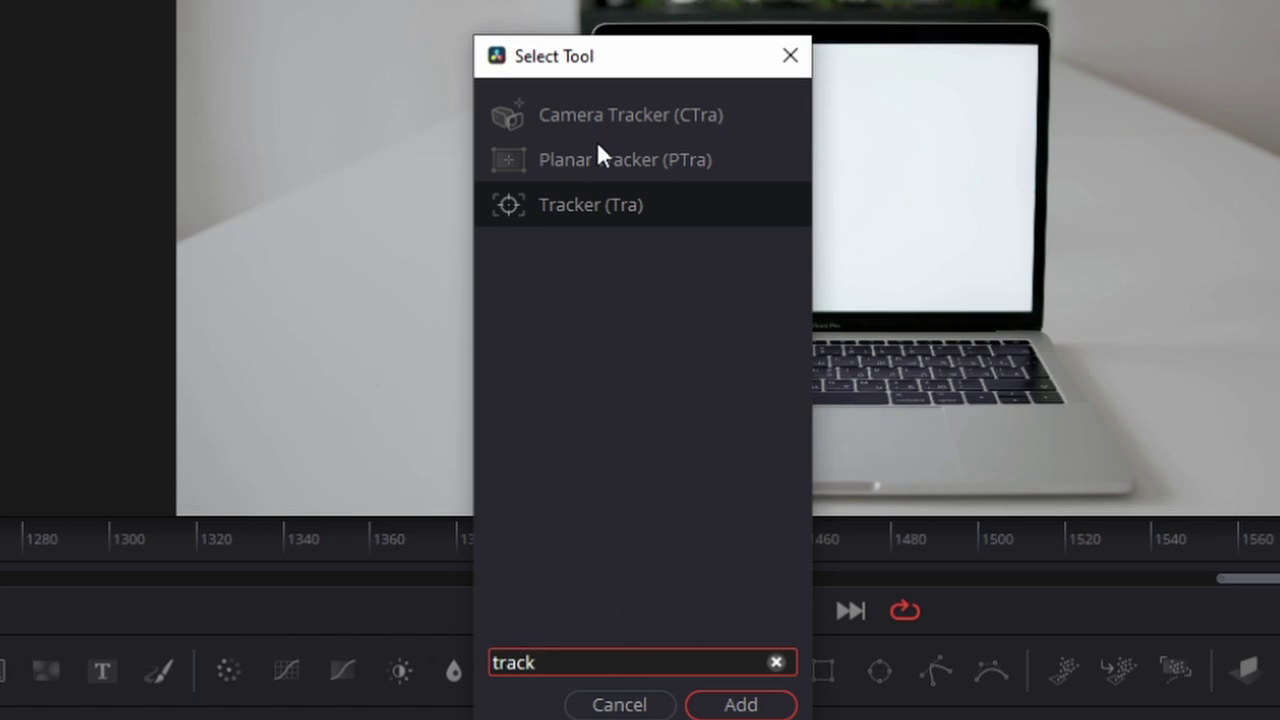
{"action": "left_click", "coordinate": [637, 156]}
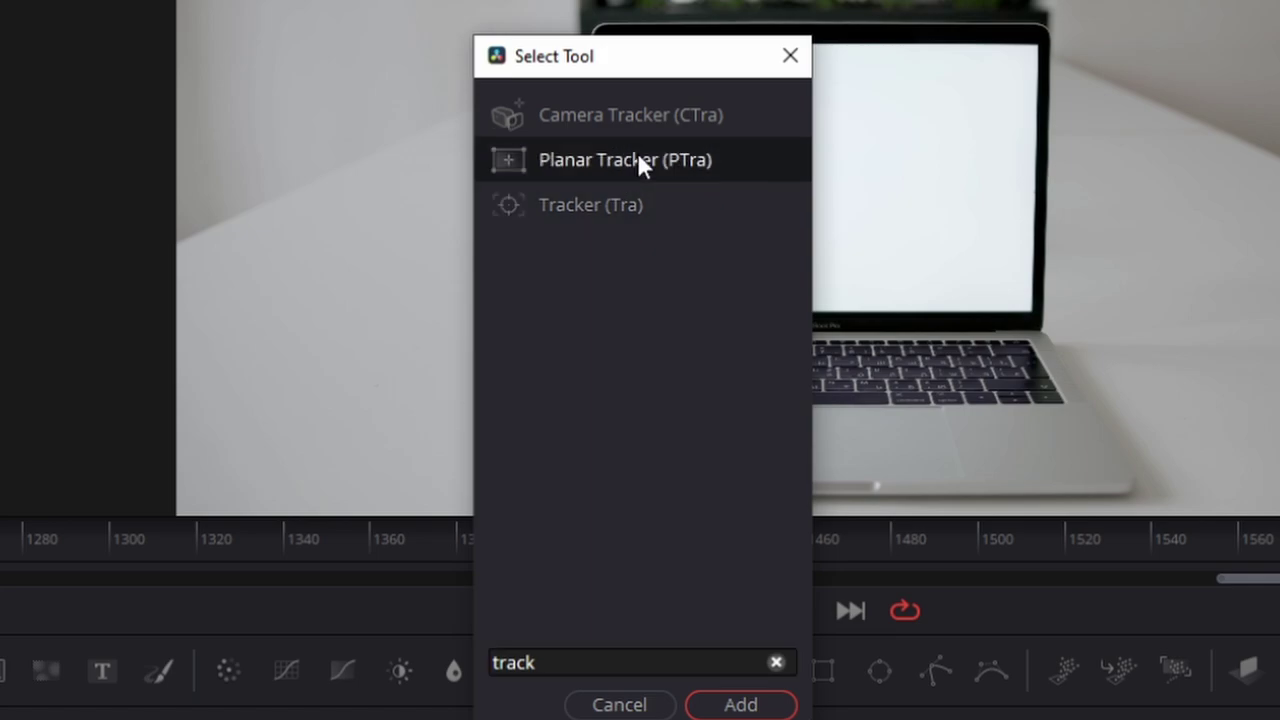
{"action": "left_click", "coordinate": [741, 705]}
Step: Spread out the MediaIn1, PlanarTracker1 and MediaOut1 nodes in a row with wider gaps between them
{"action": "left_click_drag", "start_coordinate": [429, 414], "coordinate": [520, 392]}
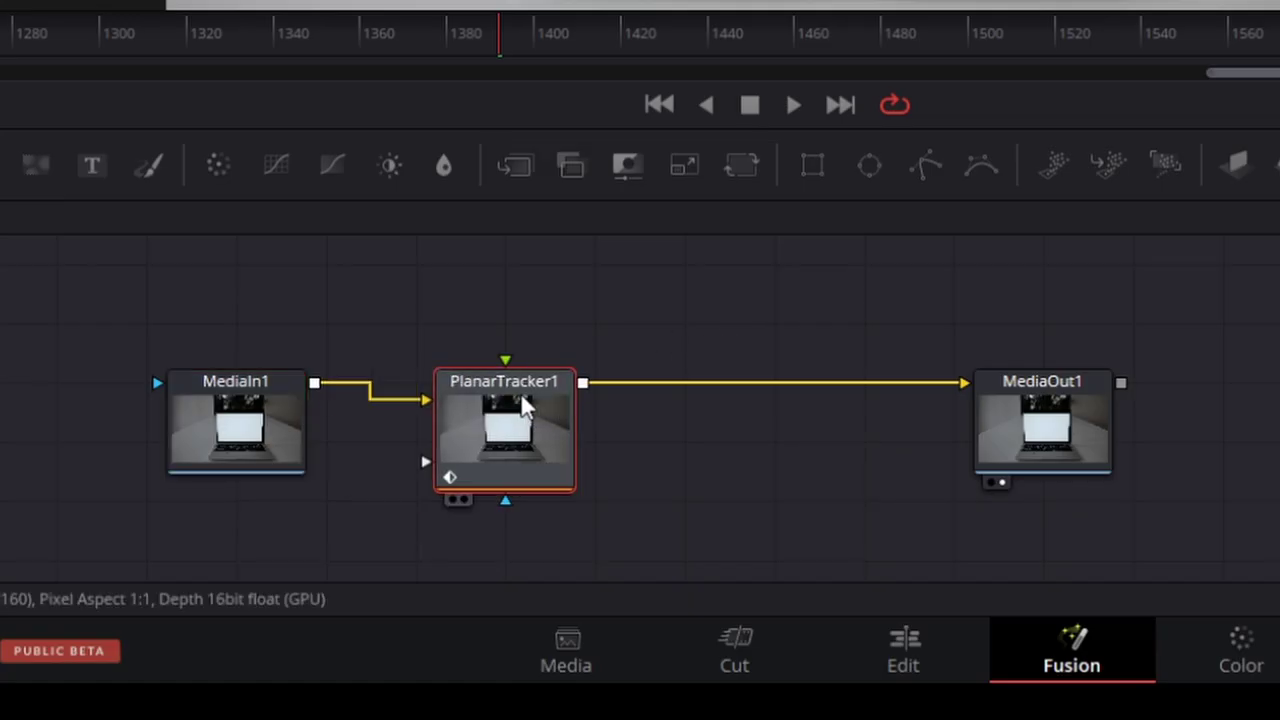
{"action": "left_click", "coordinate": [1054, 449]}
{"action": "left_click_drag", "start_coordinate": [285, 415], "coordinate": [215, 425]}
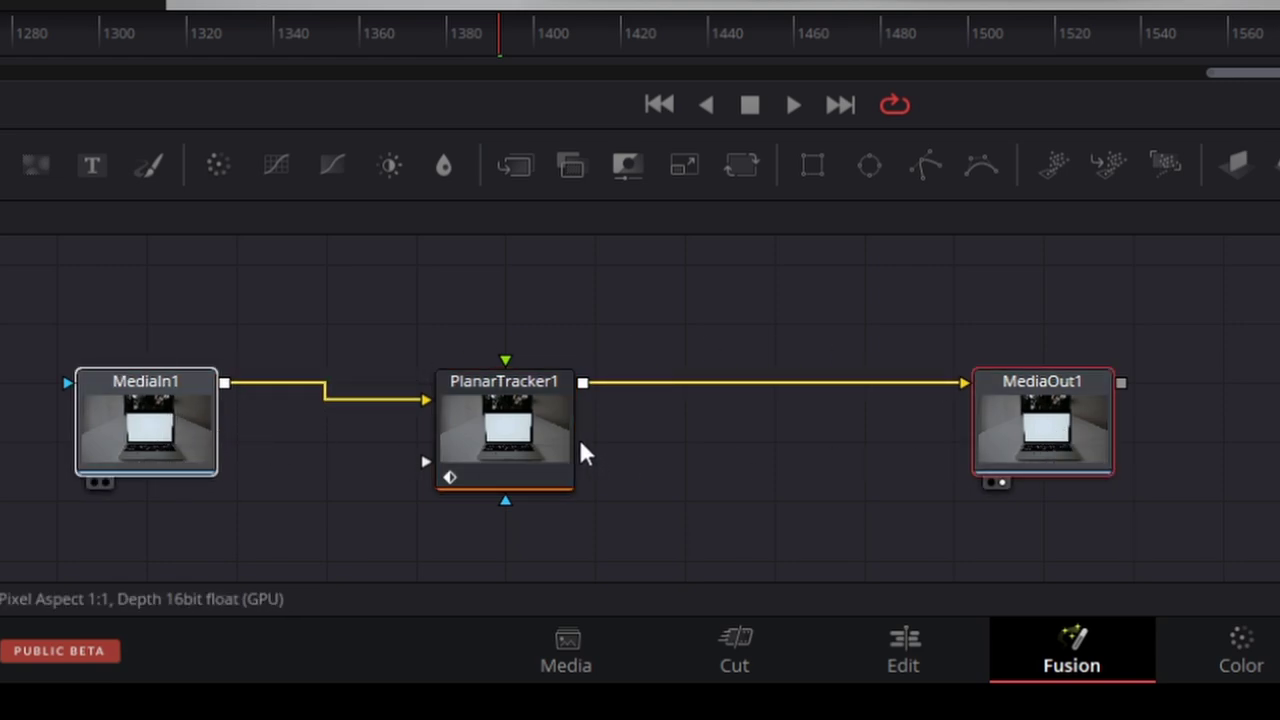
{"action": "left_click_drag", "start_coordinate": [528, 428], "coordinate": [585, 421]}
{"action": "left_click_drag", "start_coordinate": [1000, 420], "coordinate": [1142, 415]}
{"action": "left_click_drag", "start_coordinate": [610, 402], "coordinate": [650, 388]}
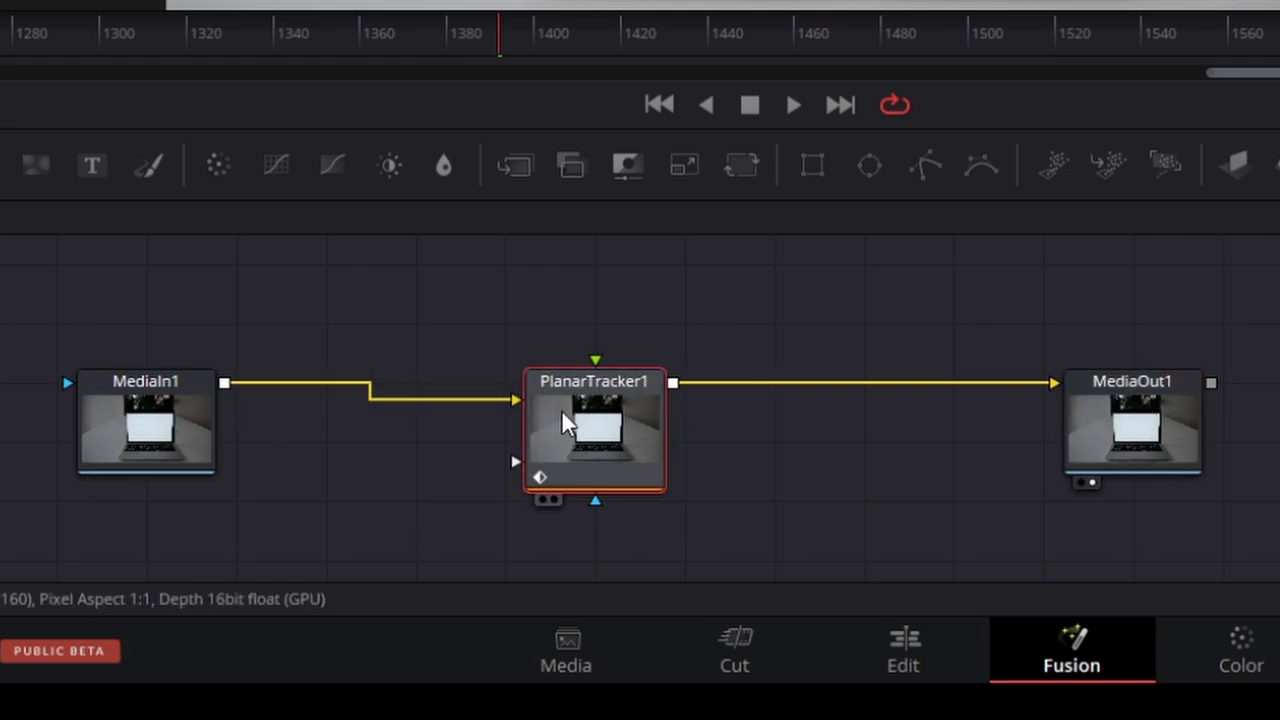
Step: Detach the PlanarTracker1 node from the connection and reinsert it between MediaIn1 and MediaOut1
{"action": "left_click_drag", "start_coordinate": [563, 423], "coordinate": [563, 482]}
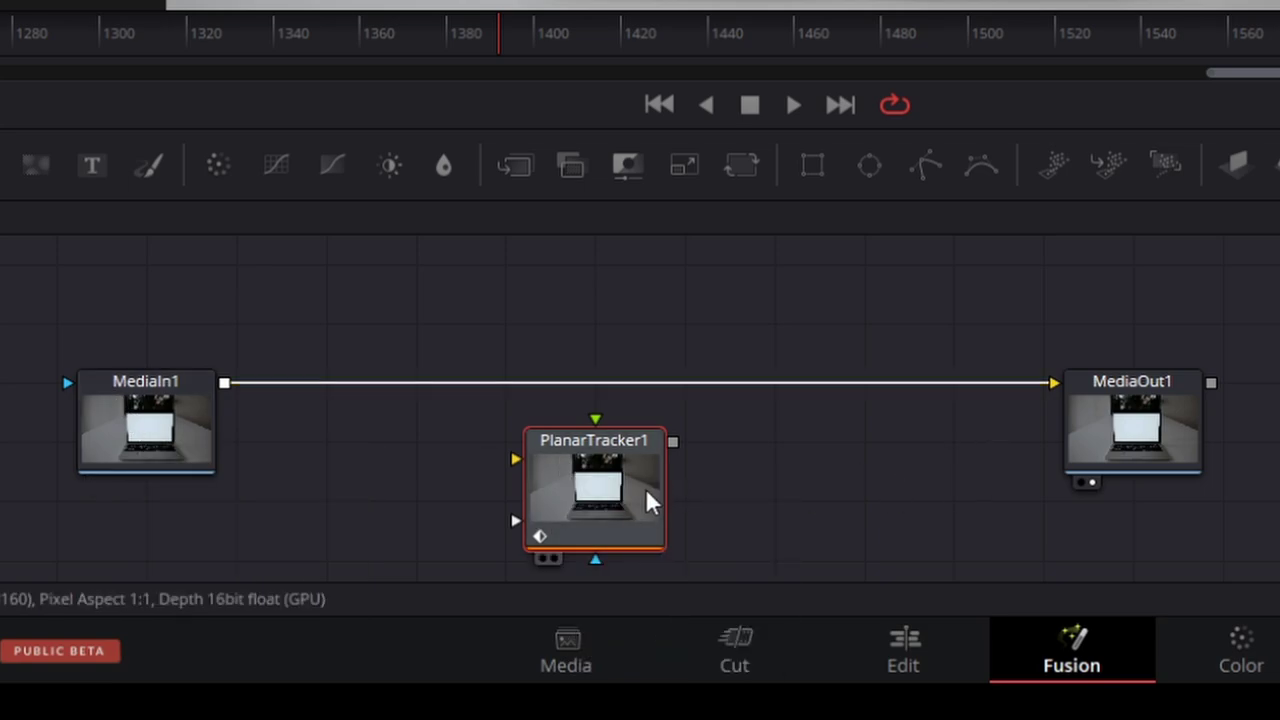
{"action": "left_click_drag", "start_coordinate": [600, 487], "coordinate": [645, 405]}
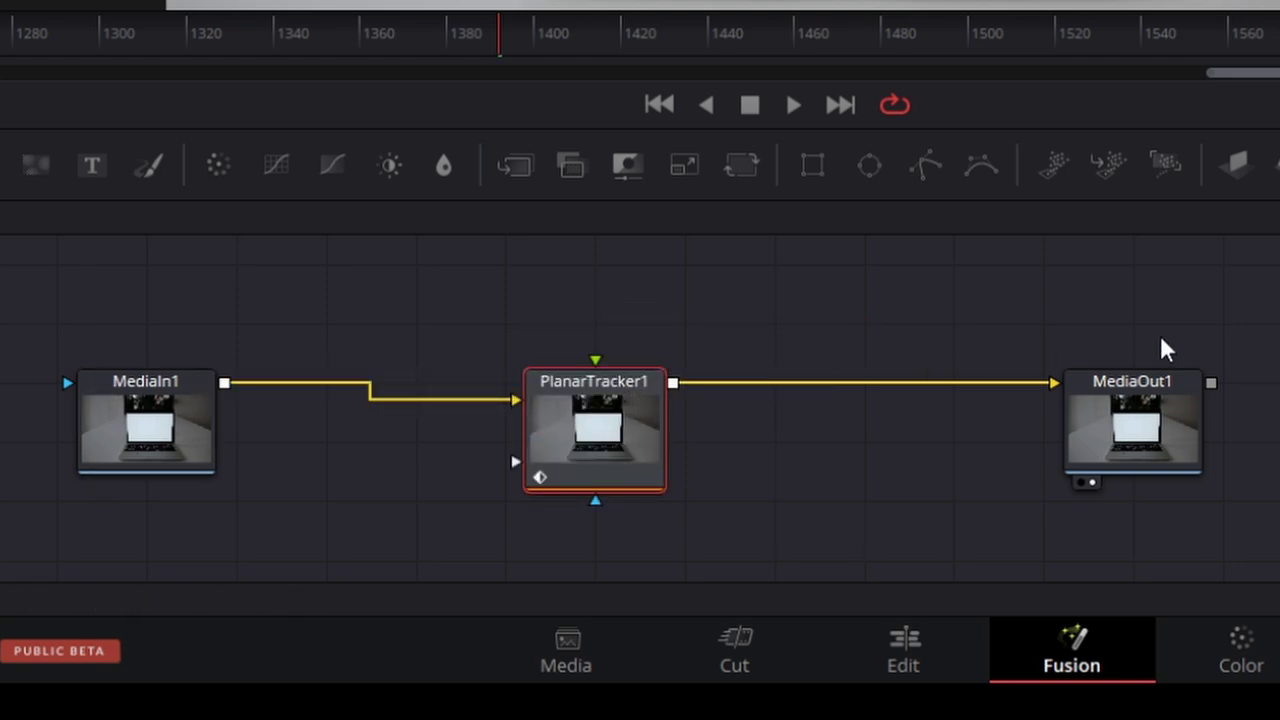
{"action": "left_click", "coordinate": [1135, 410]}
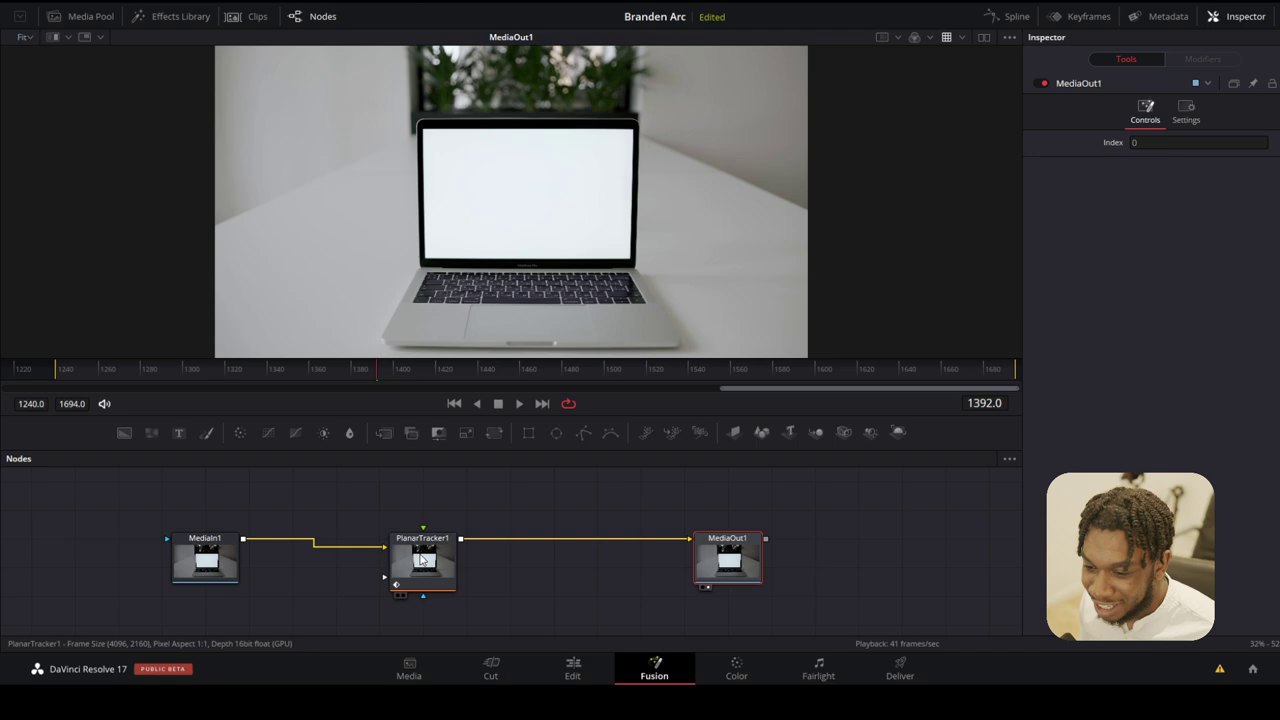
Step: Display the PlanarTracker1 node's controls in the Inspector with the playhead at the start of the clip
{"action": "left_click", "coordinate": [421, 561]}
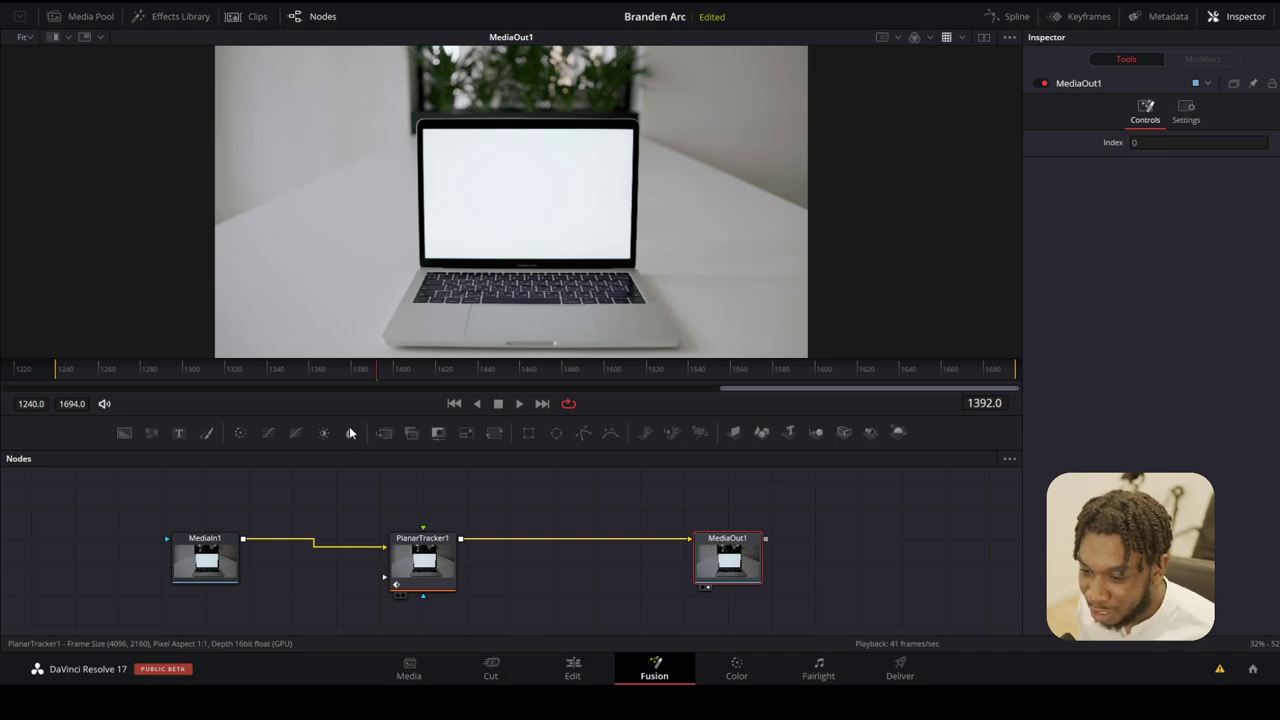
{"action": "left_click", "coordinate": [178, 374]}
{"action": "left_click_drag", "start_coordinate": [178, 374], "coordinate": [57, 375]}
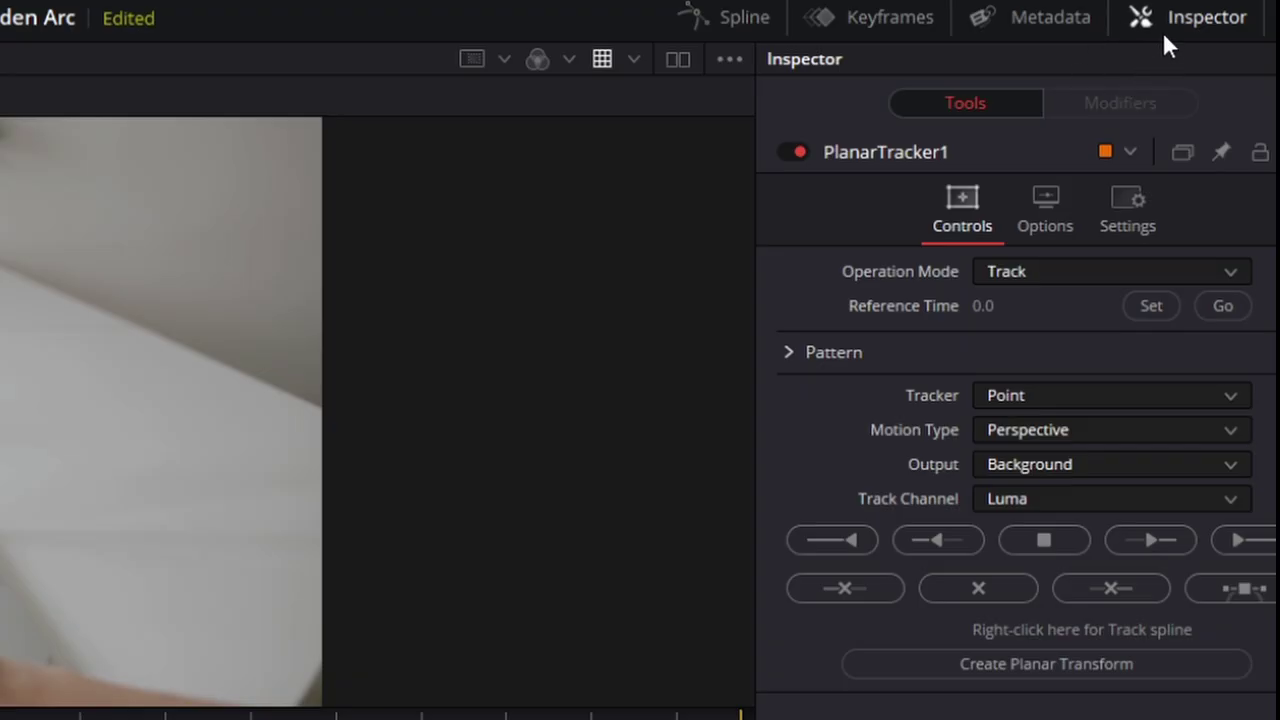
{"action": "left_click", "coordinate": [1176, 23]}
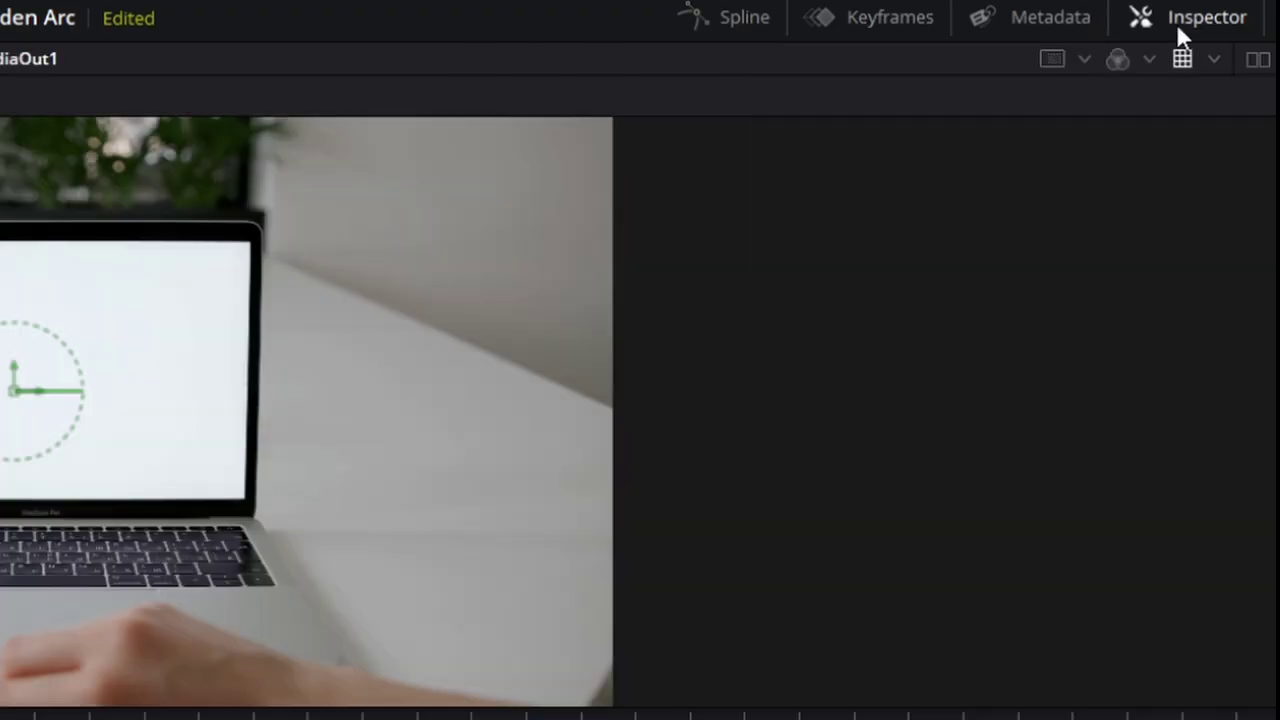
{"action": "left_click", "coordinate": [1176, 23]}
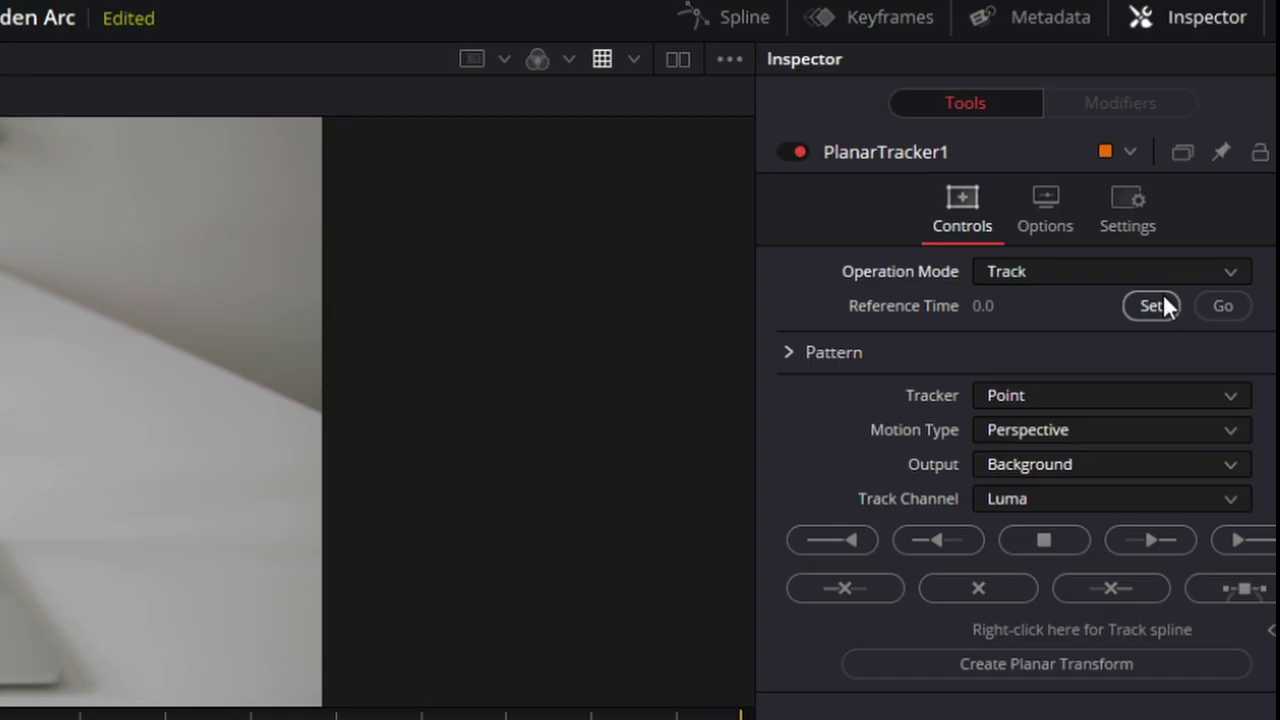
Step: Set the planar tracker's reference time to frame 1452 and return the playhead to the start of the clip
{"action": "left_click", "coordinate": [1155, 305]}
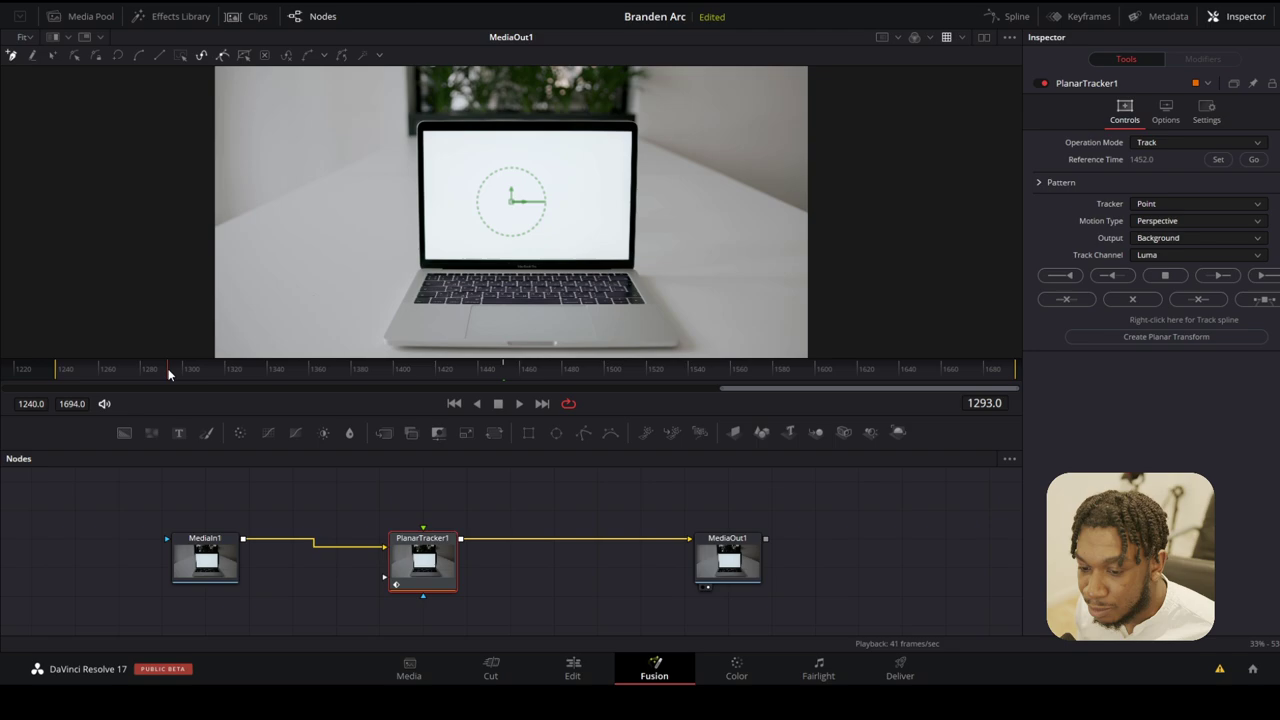
{"action": "left_click_drag", "start_coordinate": [140, 372], "coordinate": [59, 373]}
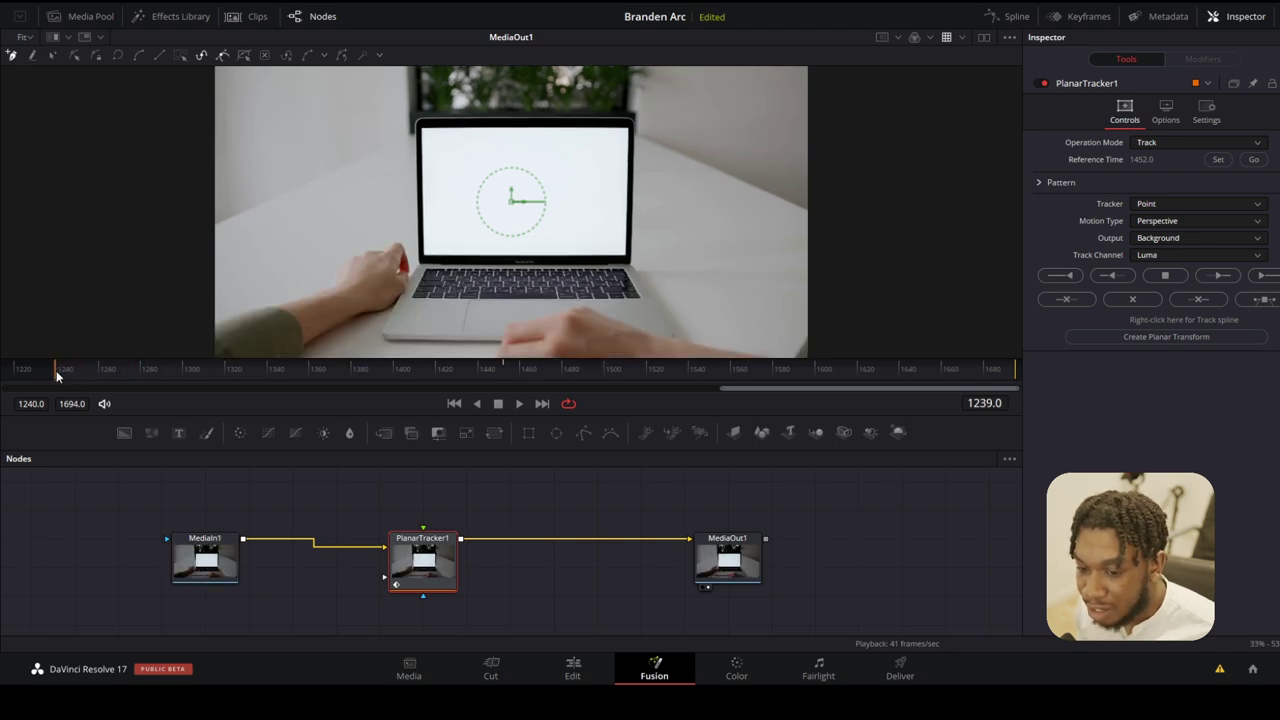
Step: Set the planar tracker's reference time to the start of the clip
{"action": "left_click", "coordinate": [1218, 160]}
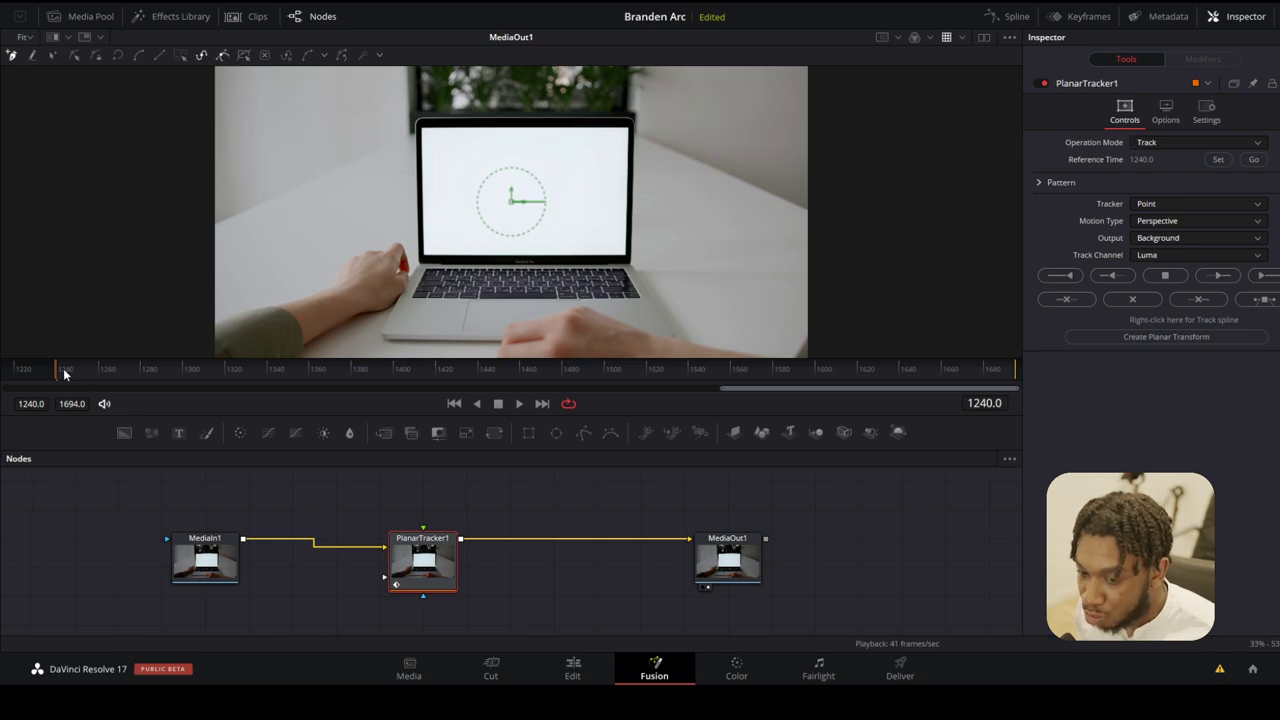
{"action": "left_click", "coordinate": [57, 371]}
{"action": "left_click", "coordinate": [1218, 160]}
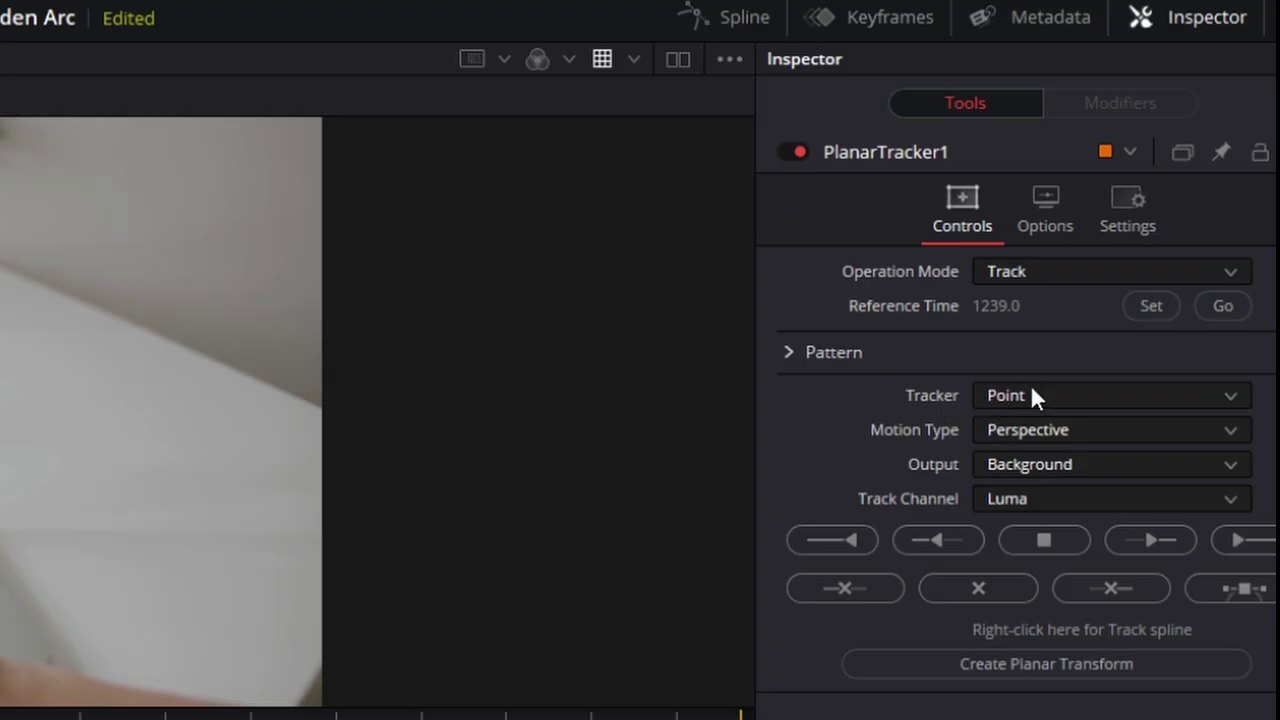
Step: Keep the planar tracker's Tracker on Point and set its Motion Type to Translation
{"action": "left_click", "coordinate": [1032, 392]}
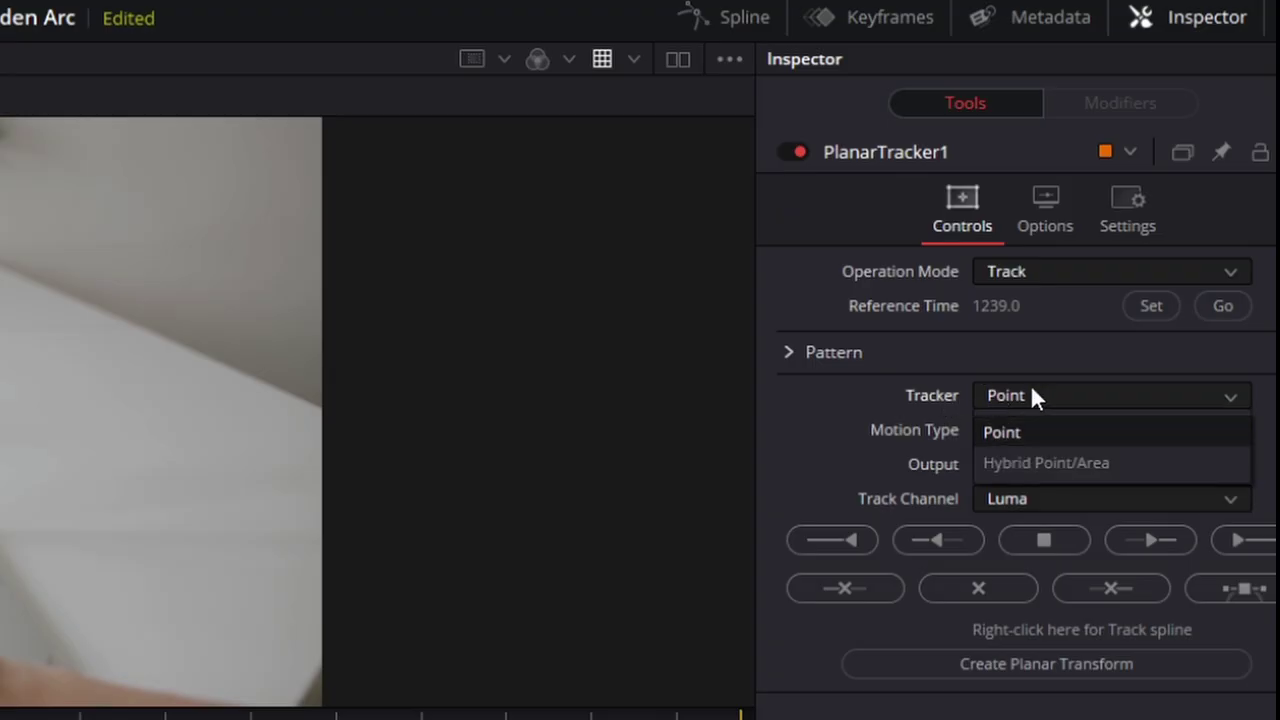
{"action": "left_click", "coordinate": [1032, 392]}
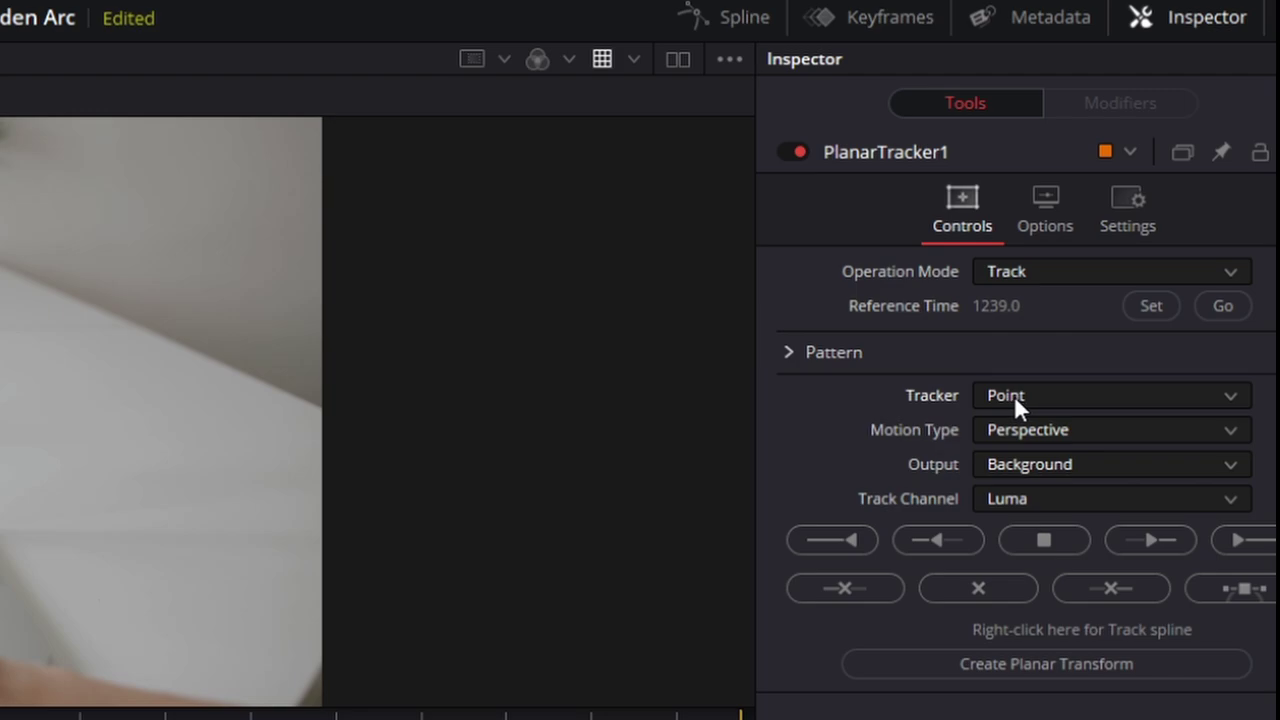
{"action": "left_click", "coordinate": [1008, 432]}
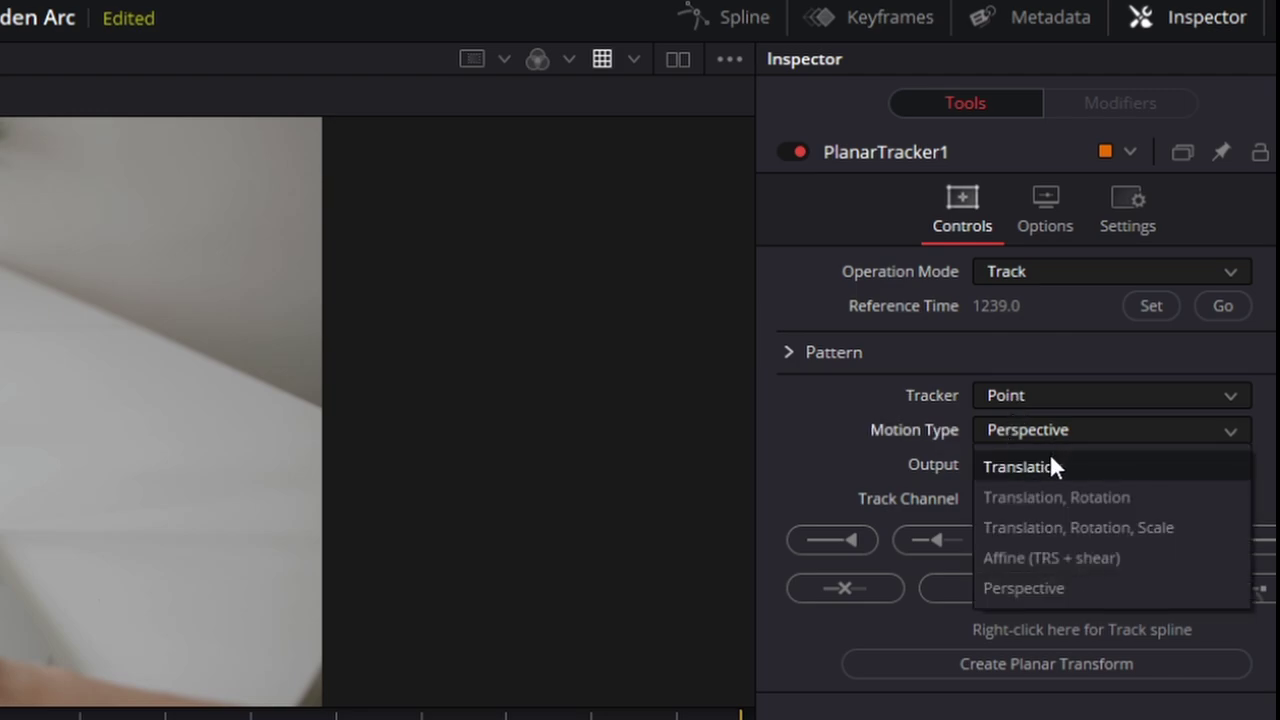
{"action": "left_click", "coordinate": [1059, 467]}
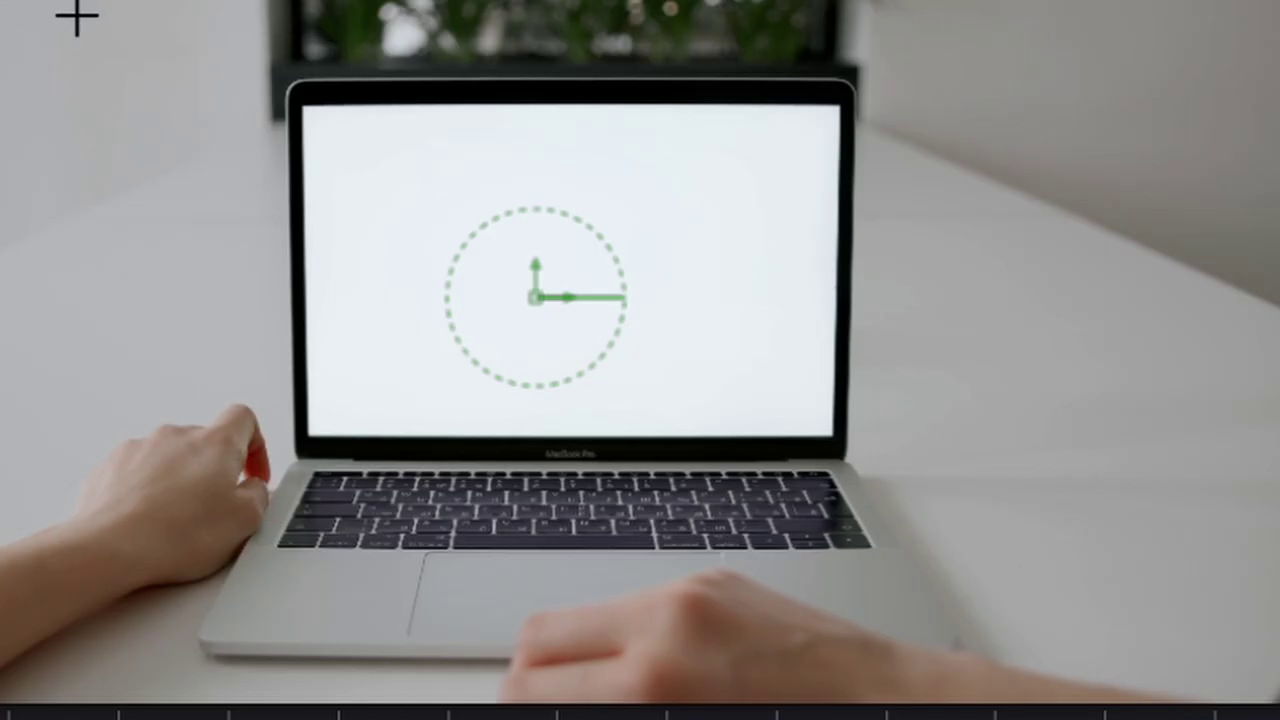
Step: Draw a closed tracking outline around the laptop's display in the viewer, starting at its upper-left corner
{"action": "left_click", "coordinate": [280, 86]}
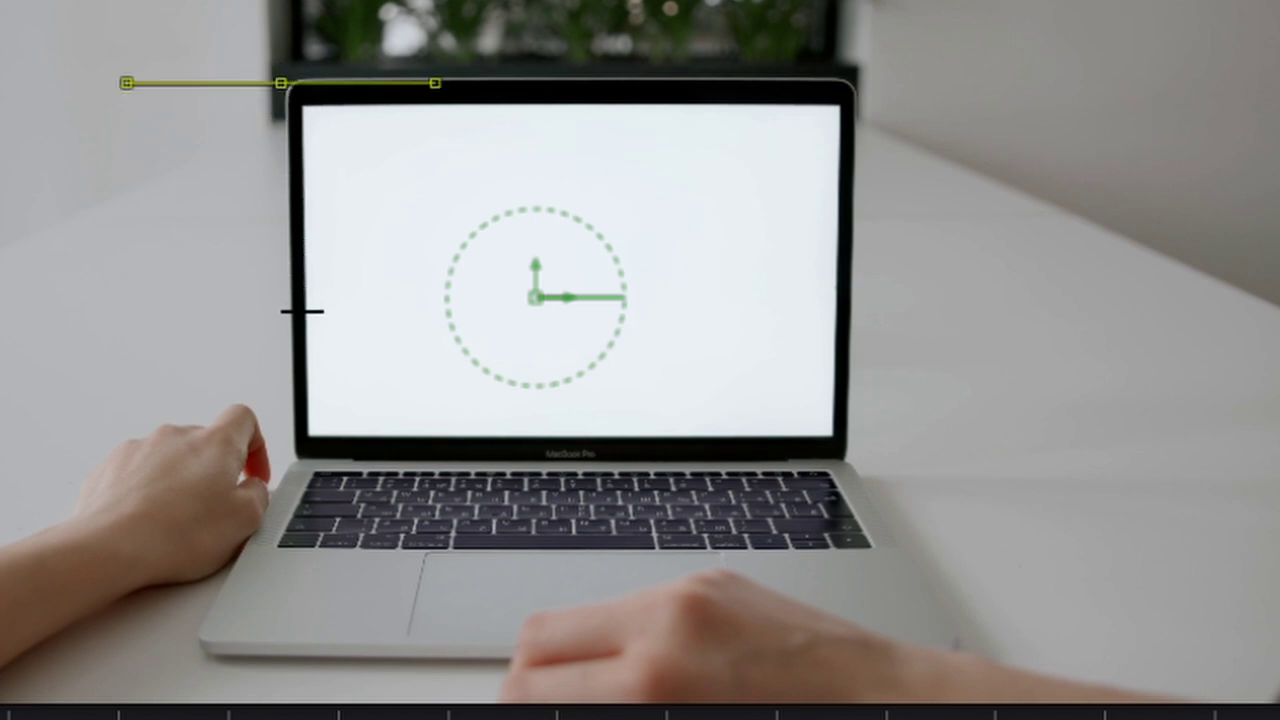
{"action": "left_click", "coordinate": [290, 377]}
{"action": "left_click", "coordinate": [292, 452]}
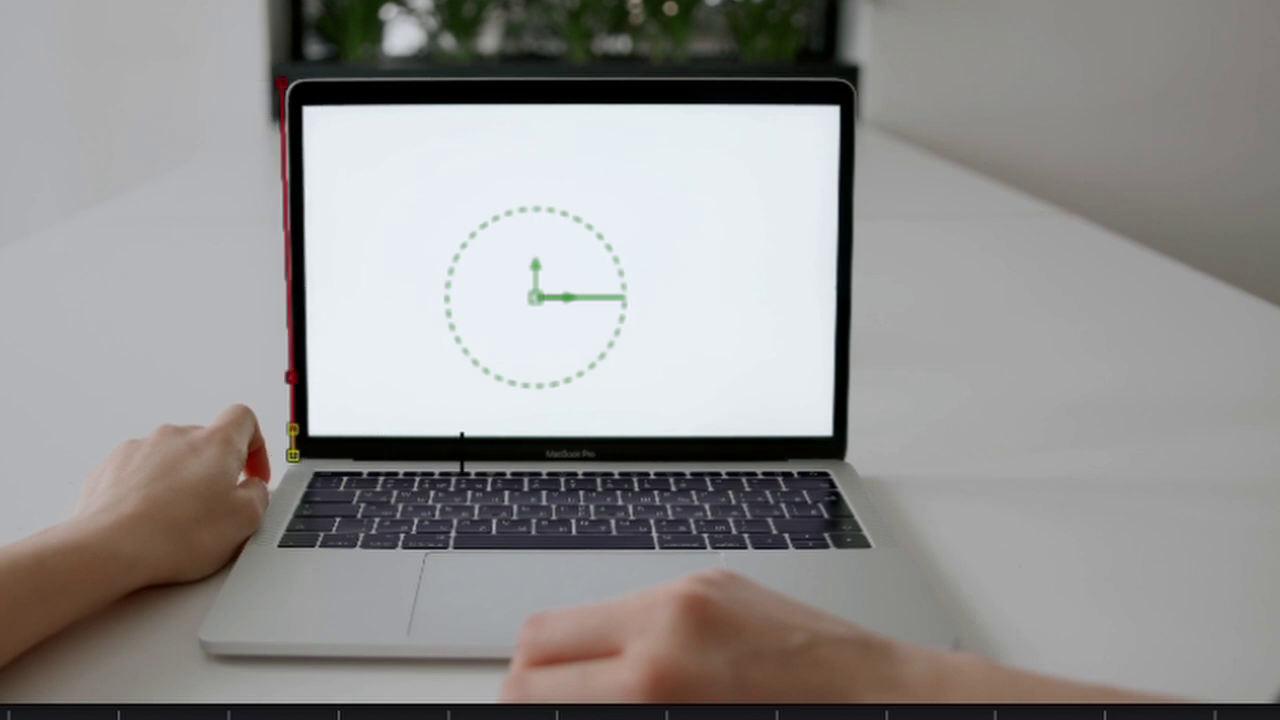
{"action": "left_click", "coordinate": [876, 459]}
{"action": "left_click", "coordinate": [876, 49]}
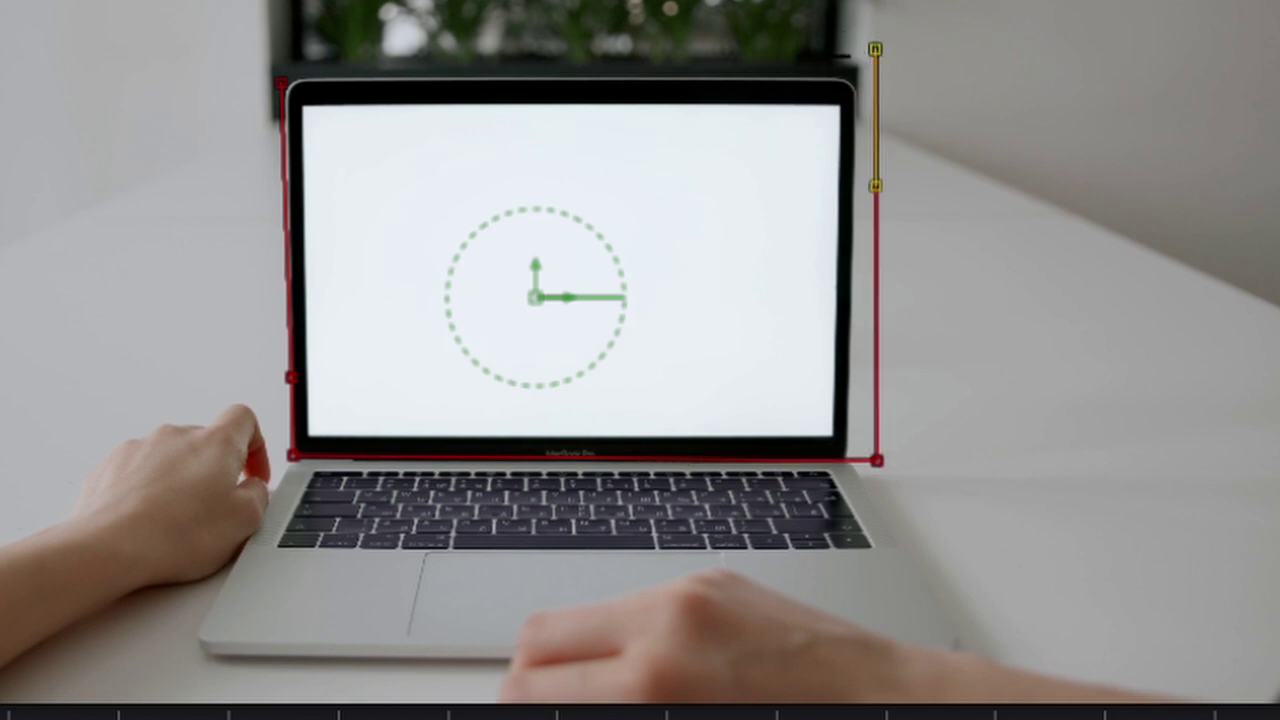
{"action": "left_click", "coordinate": [282, 84]}
Step: Fit the outline's upper edge and both right-hand corners tightly to the edges of the laptop's display
{"action": "left_click_drag", "start_coordinate": [736, 49], "coordinate": [729, 75]}
{"action": "left_click_drag", "start_coordinate": [877, 50], "coordinate": [847, 78]}
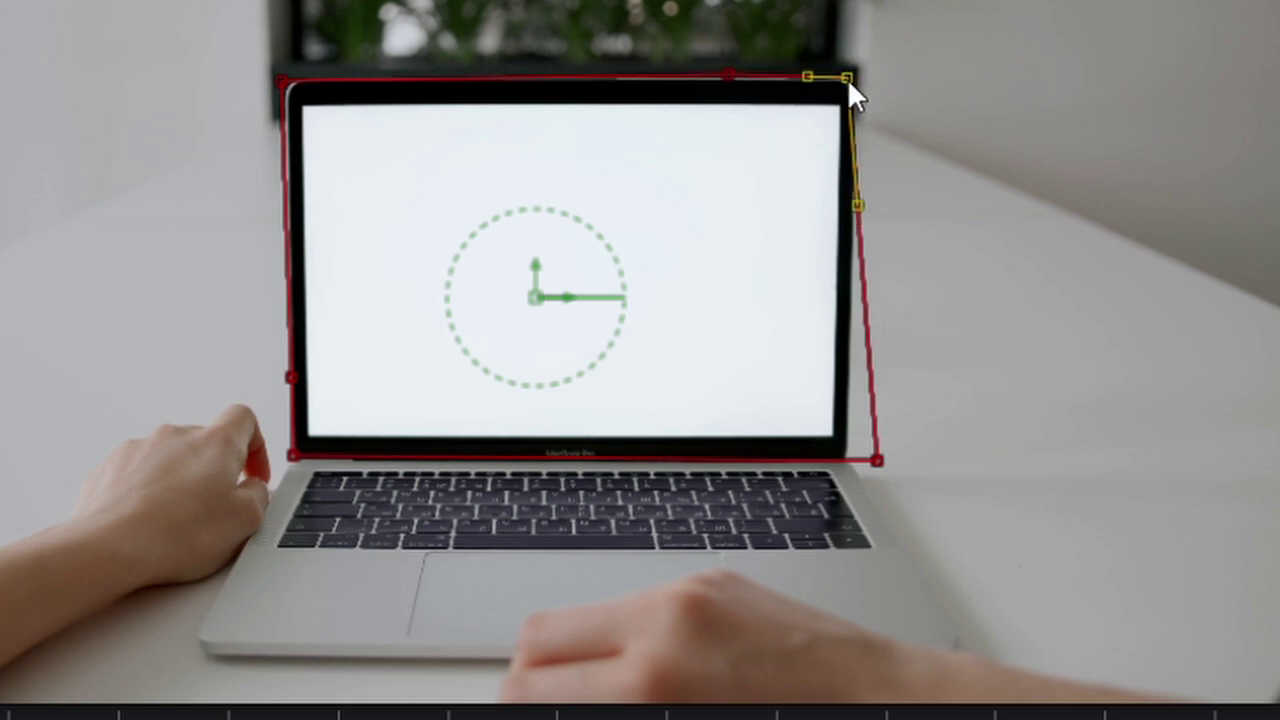
{"action": "left_click_drag", "start_coordinate": [875, 458], "coordinate": [845, 463]}
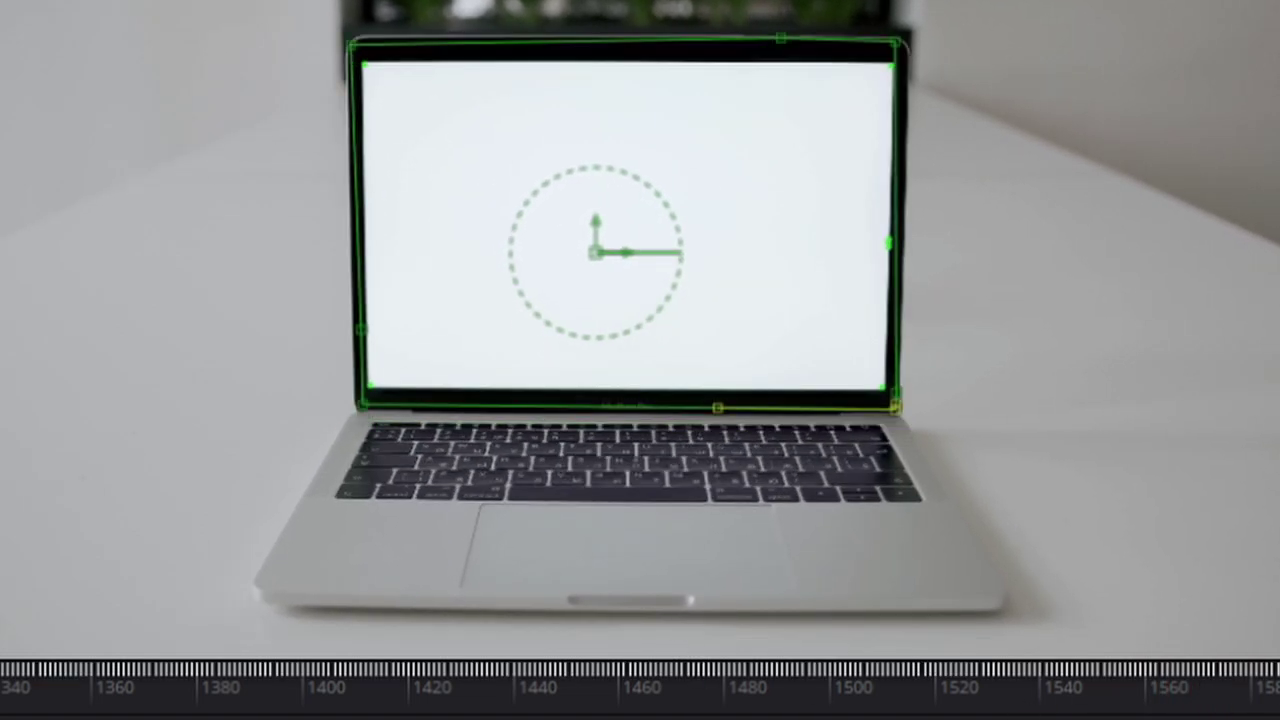
Step: Switch PlanarTracker1 to Corner Pin mode at frame 1408 and place the two left pins on the laptop screen's left corners
{"action": "left_click_drag", "start_coordinate": [575, 712], "coordinate": [5, 705]}
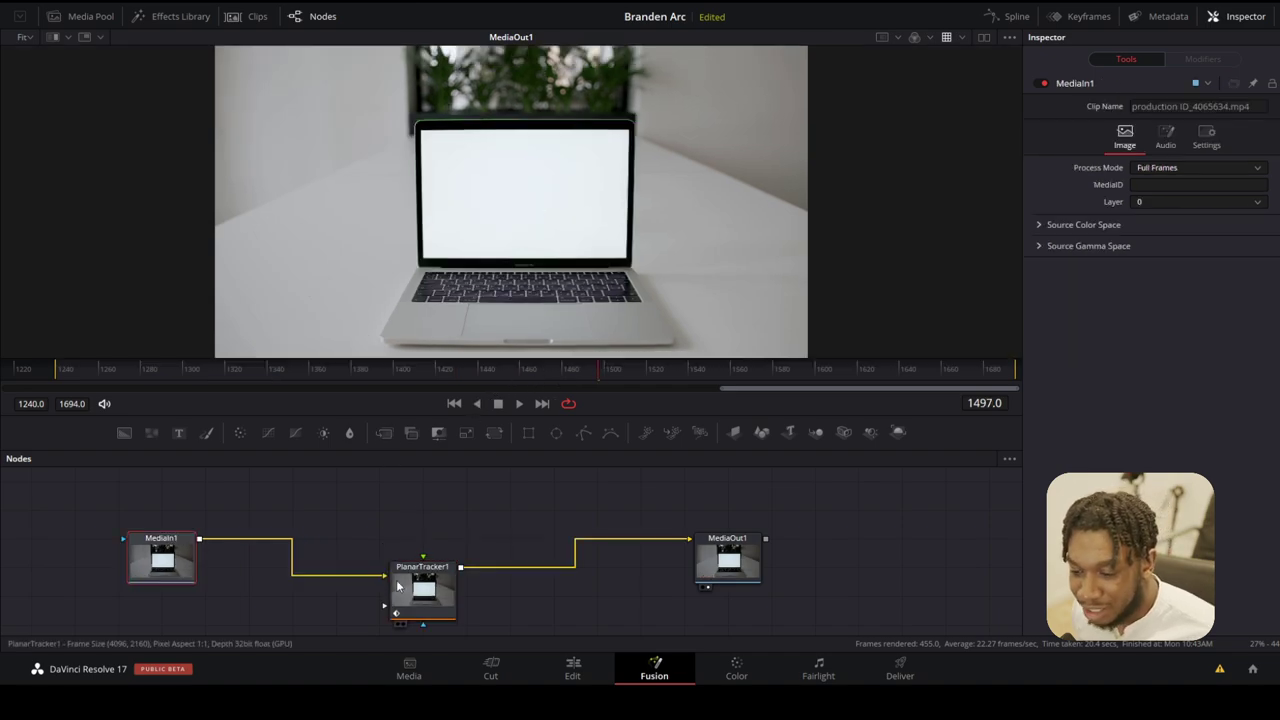
{"action": "left_click", "coordinate": [421, 588]}
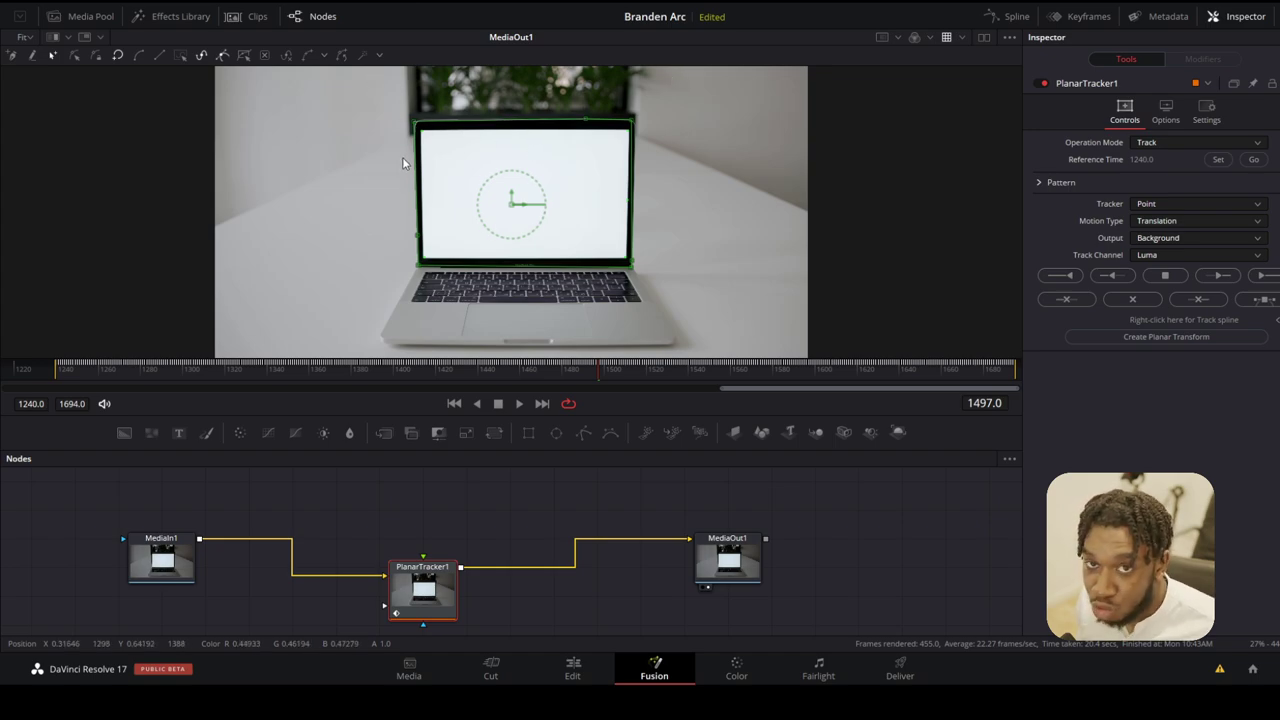
{"action": "left_click_drag", "start_coordinate": [386, 371], "coordinate": [412, 372]}
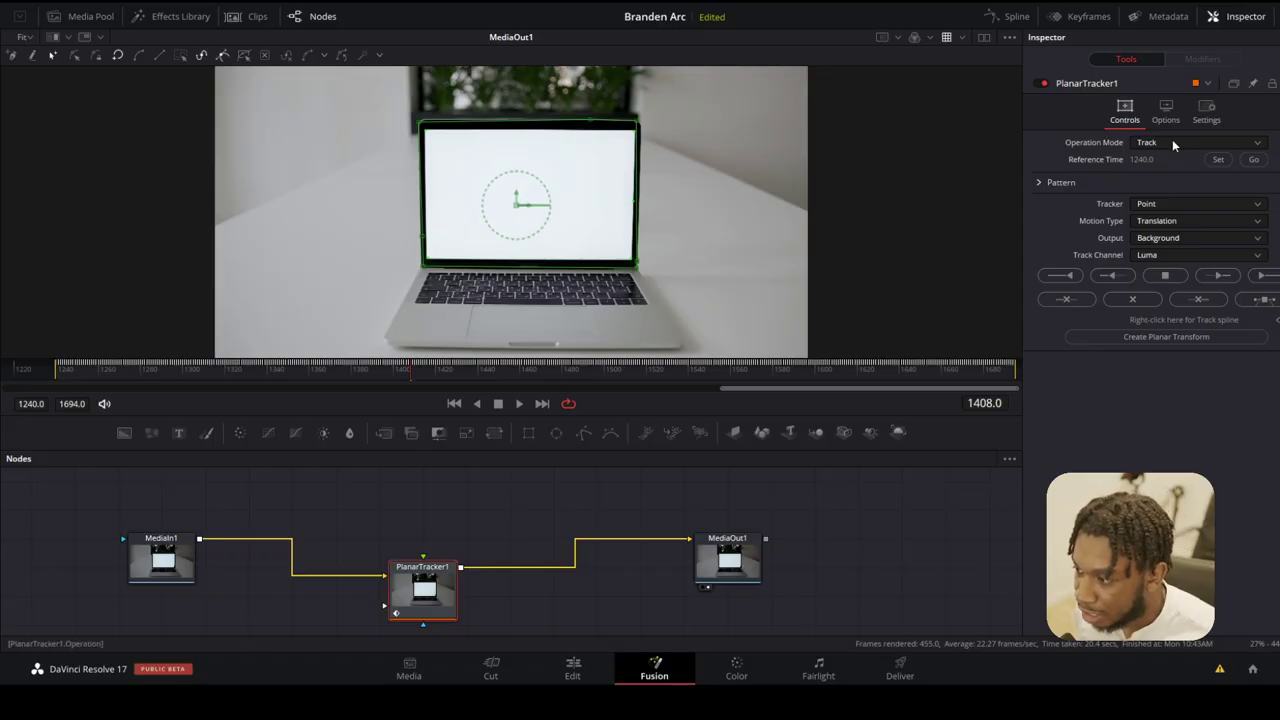
{"action": "left_click", "coordinate": [1173, 143]}
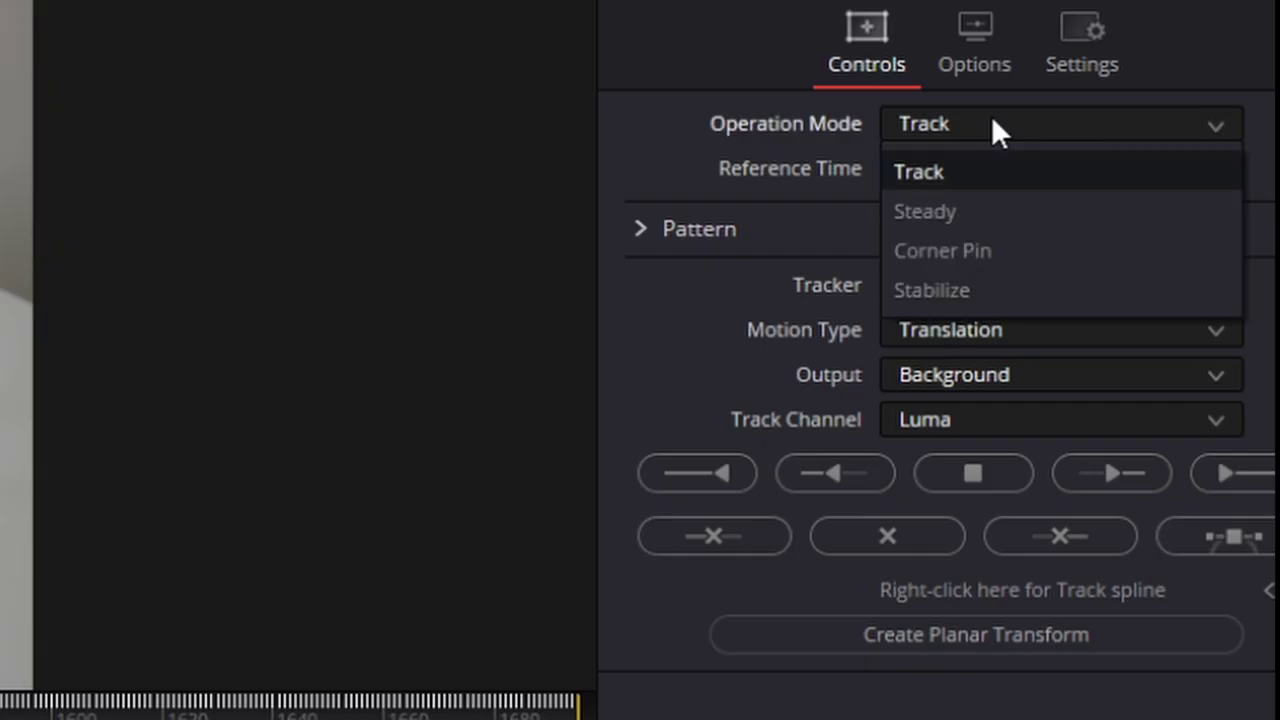
{"action": "left_click", "coordinate": [959, 250]}
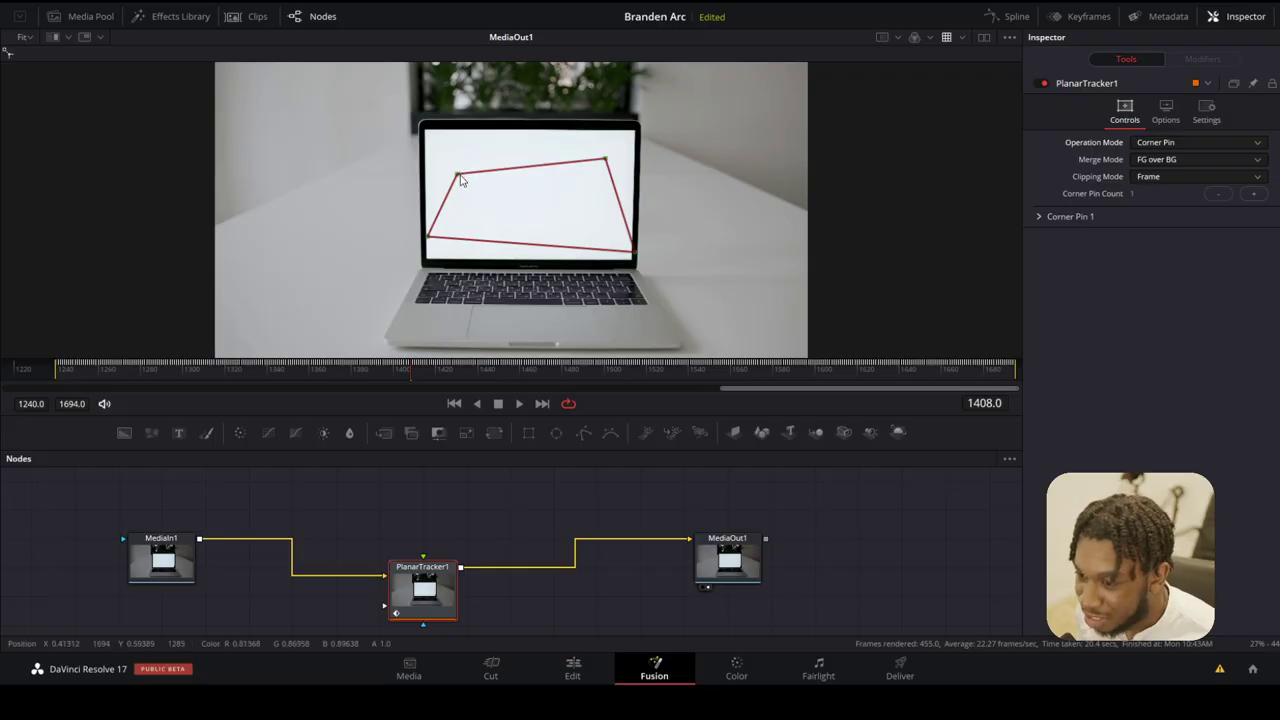
{"action": "left_click_drag", "start_coordinate": [460, 176], "coordinate": [429, 131]}
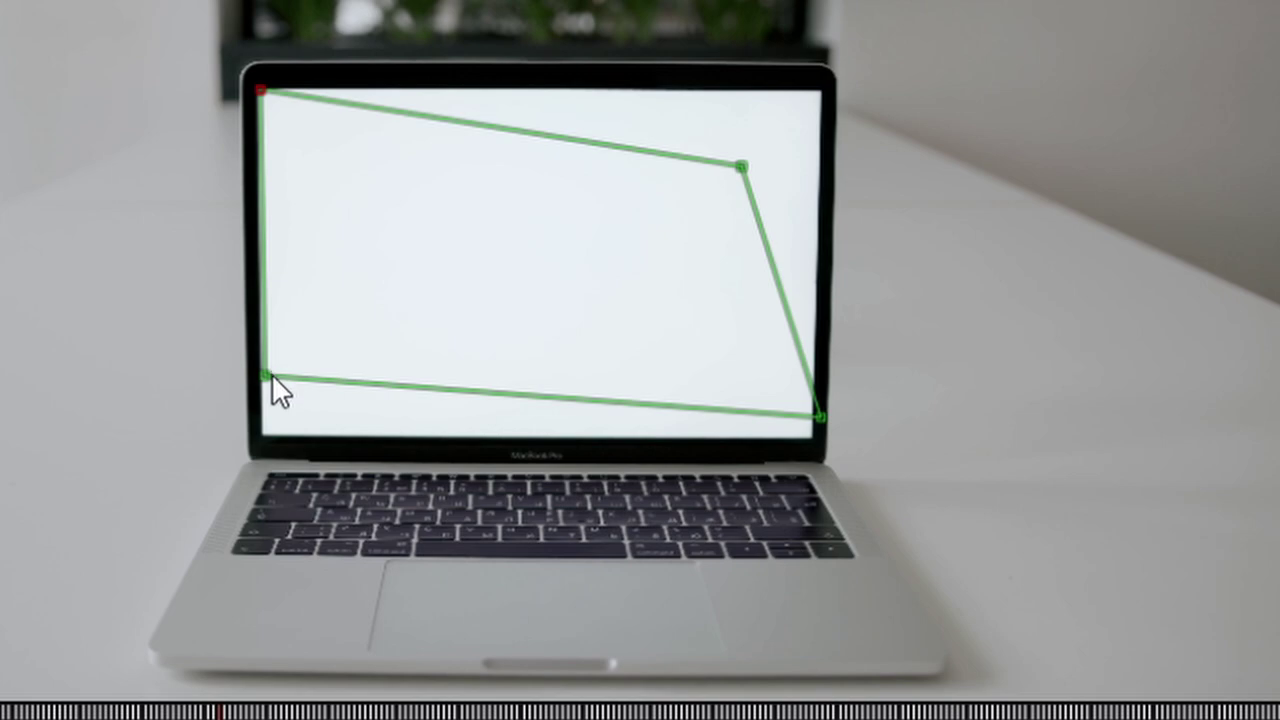
{"action": "left_click_drag", "start_coordinate": [267, 375], "coordinate": [270, 432]}
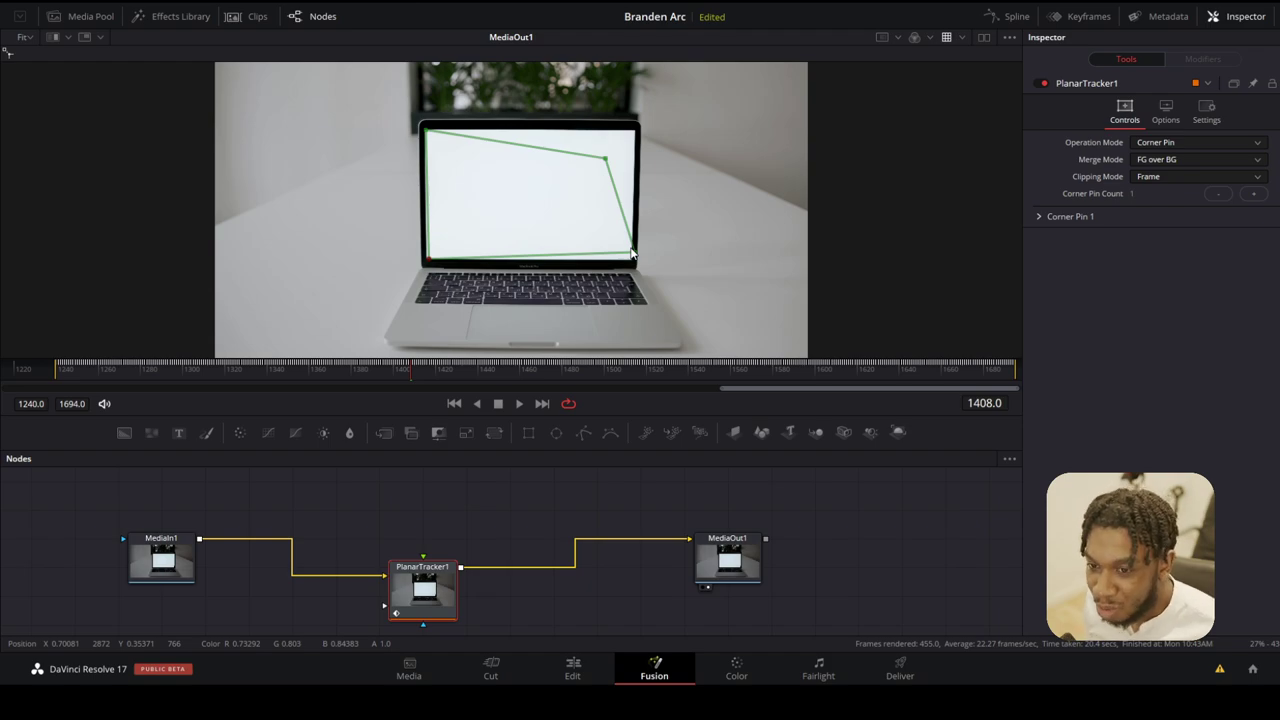
{"action": "left_click", "coordinate": [90, 17]}
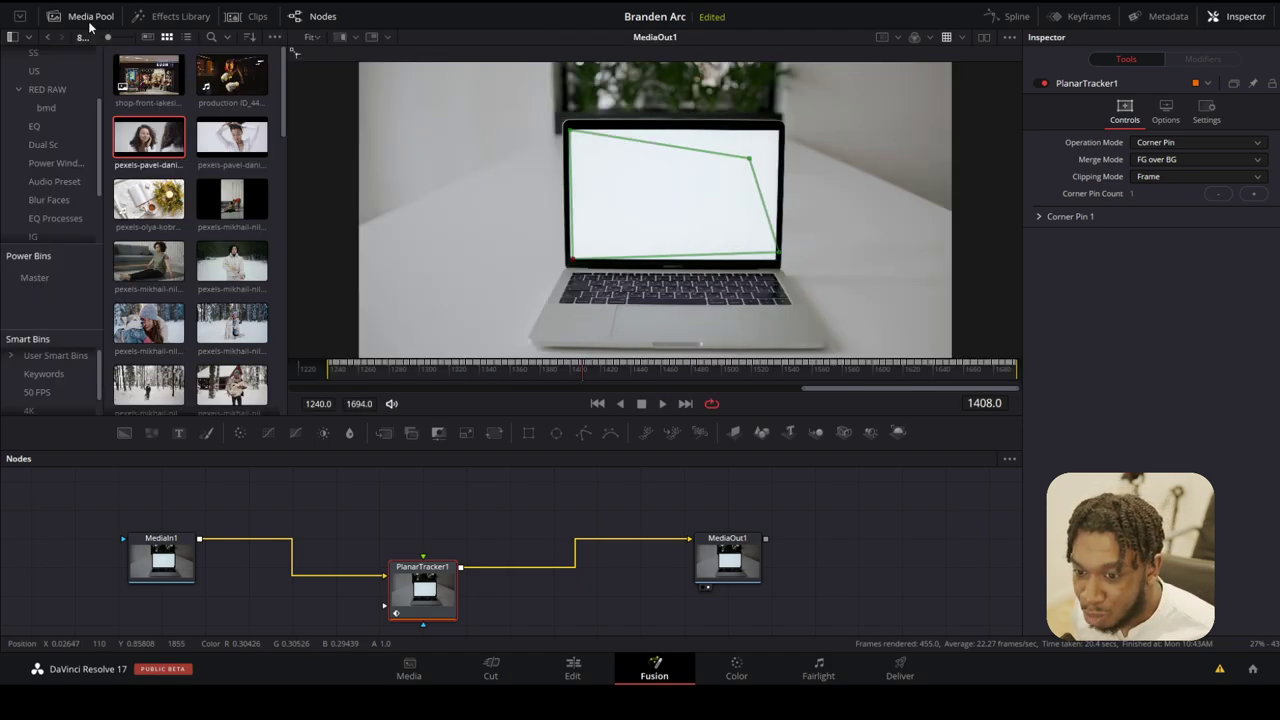
{"action": "left_click", "coordinate": [89, 24]}
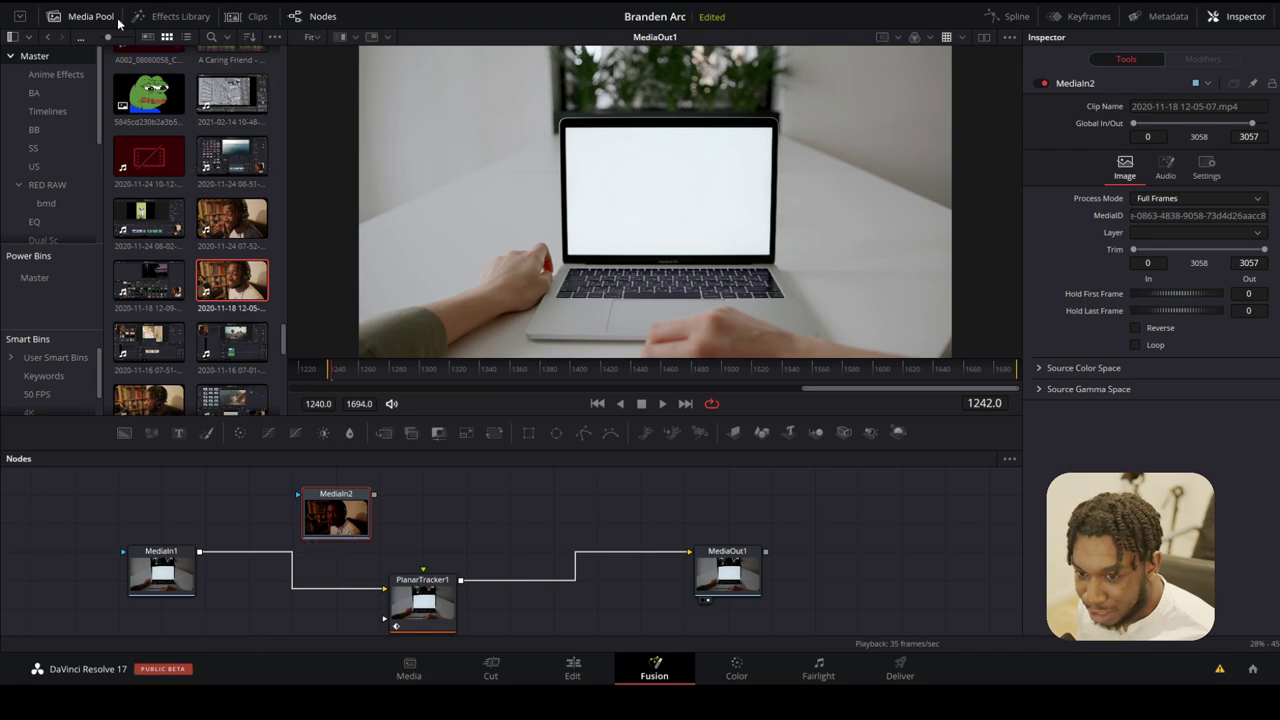
{"action": "left_click", "coordinate": [100, 15]}
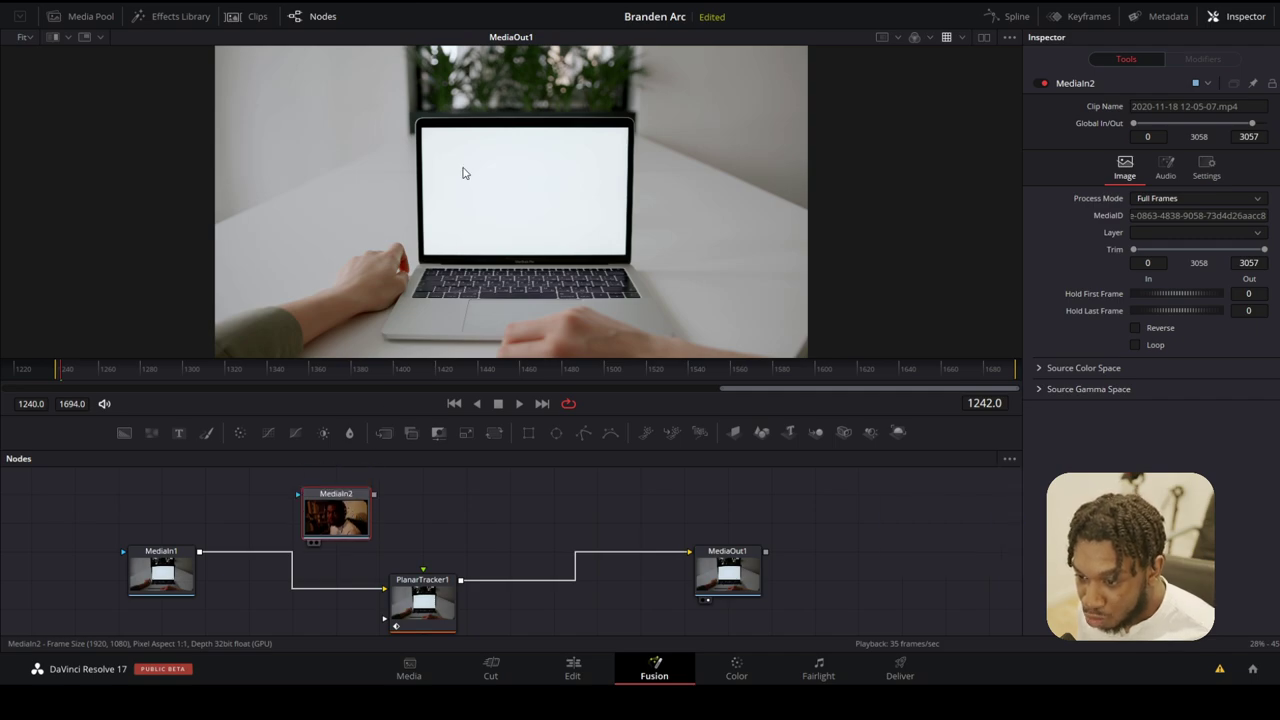
Step: Preview the MediaIn2 clip in the viewer, stop playback and show MediaOut1 in the viewer again
{"action": "key", "text": "1"}
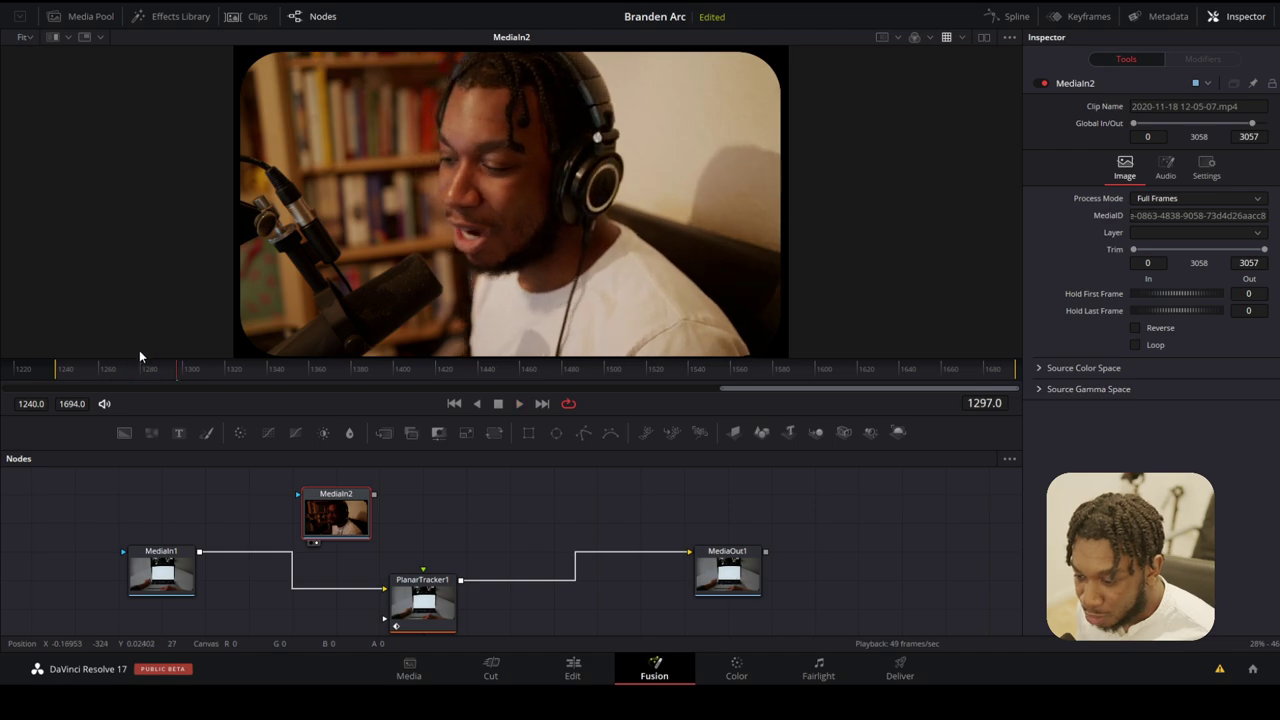
{"action": "key", "text": "space"}
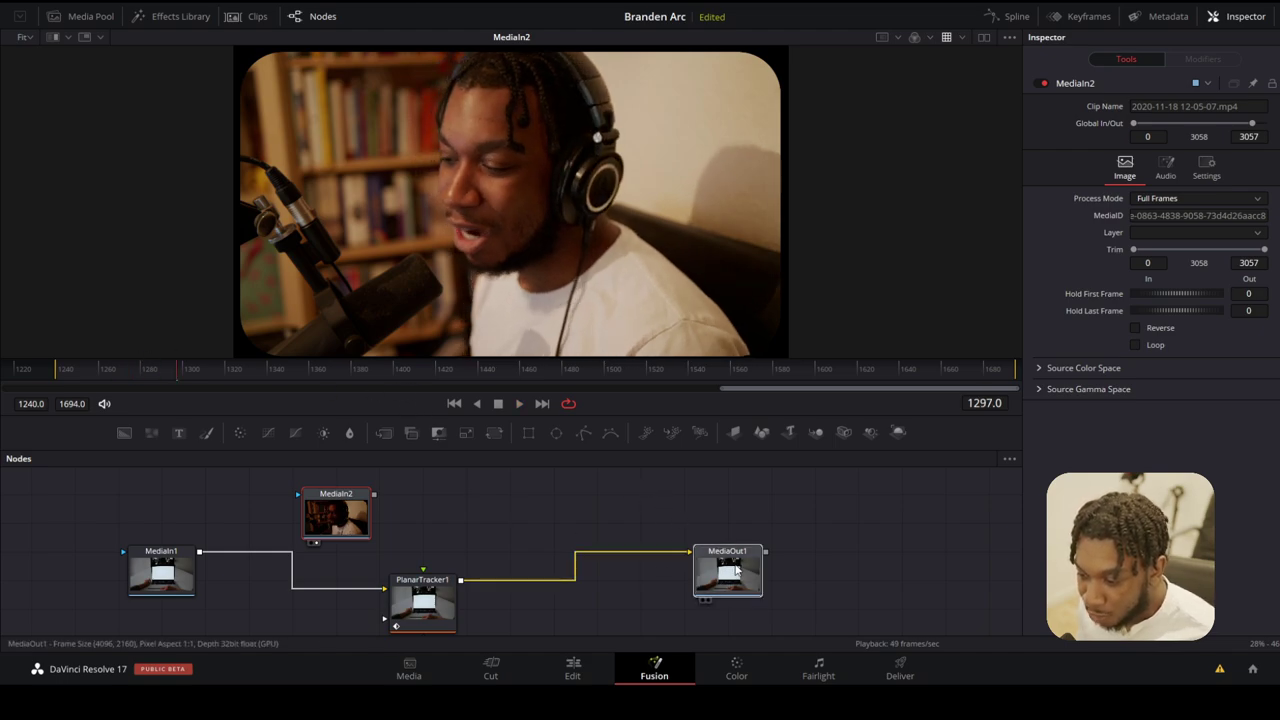
{"action": "key", "text": "1"}
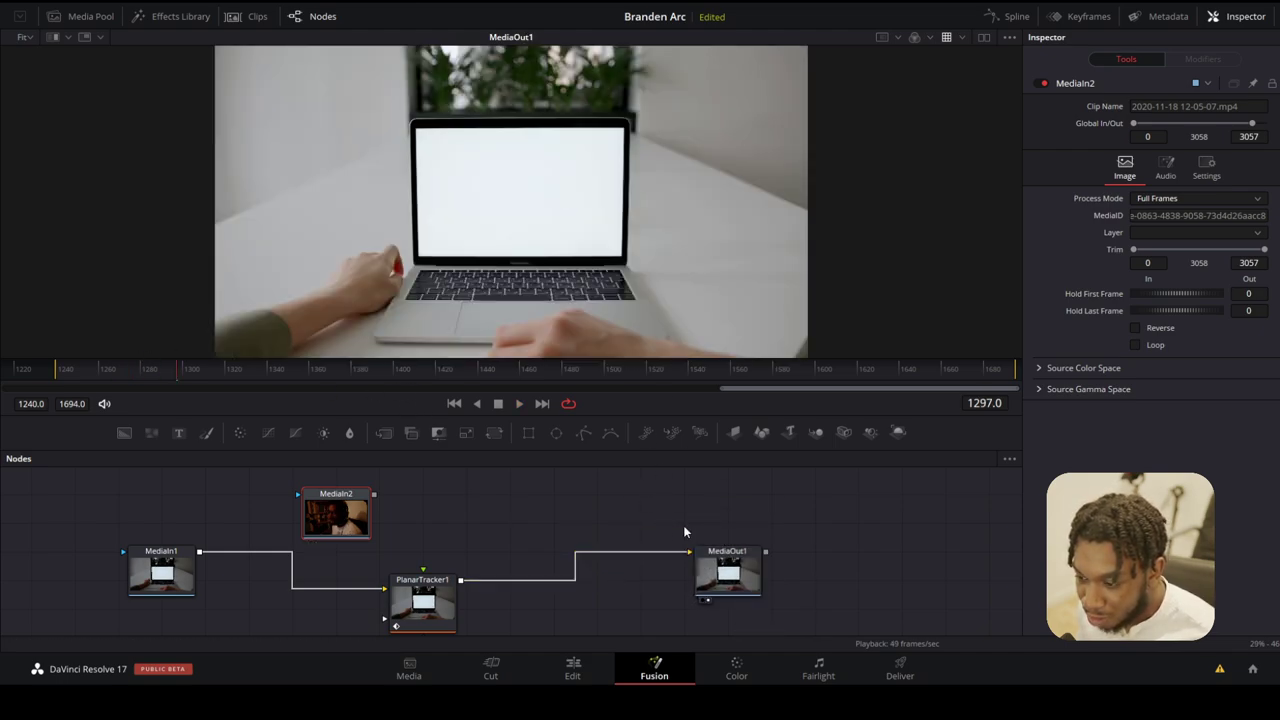
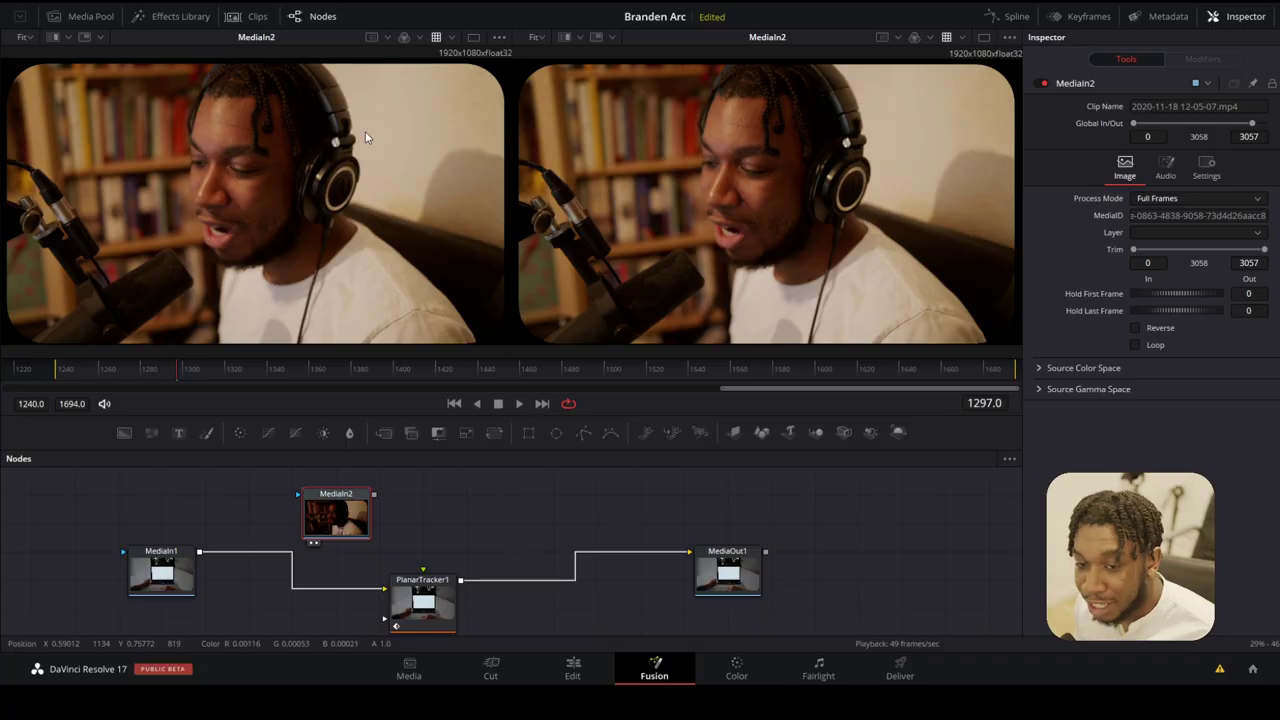
Step: Compare MediaIn2 and MediaOut1 in the two viewers, ending with MediaOut1 in the second one, and return to a single viewer
{"action": "left_click", "coordinate": [724, 575]}
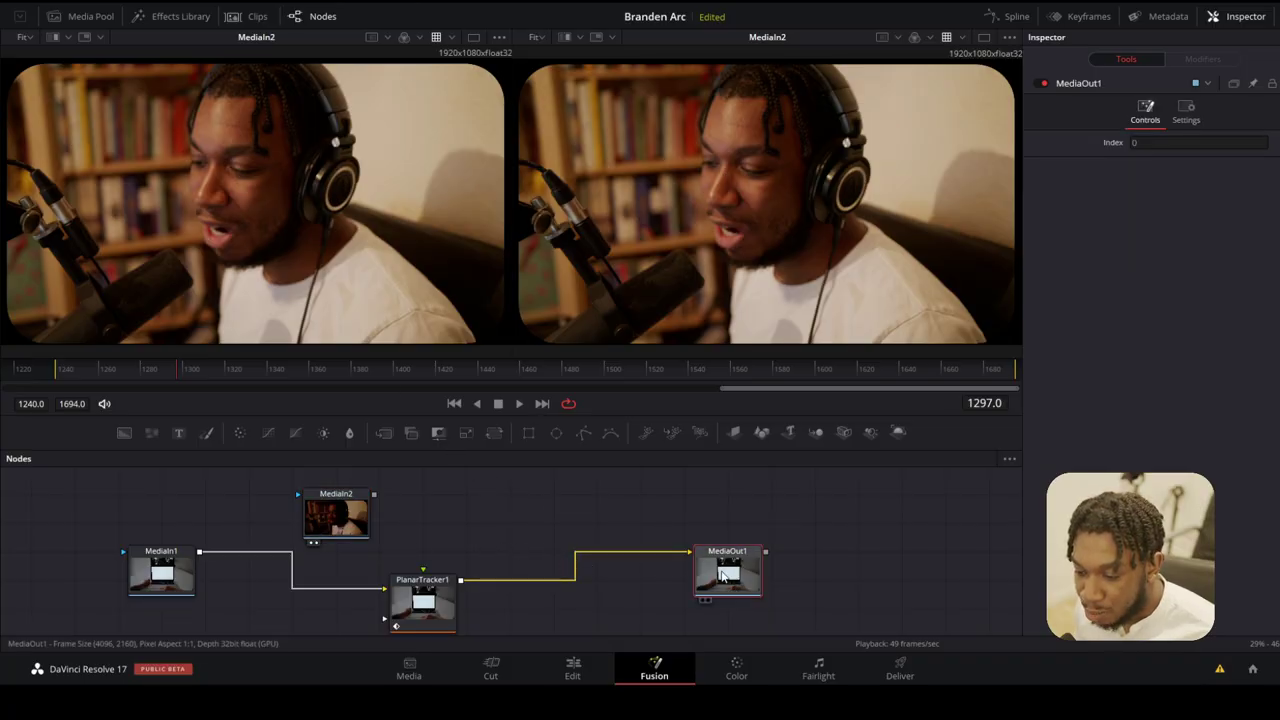
{"action": "key", "text": "1"}
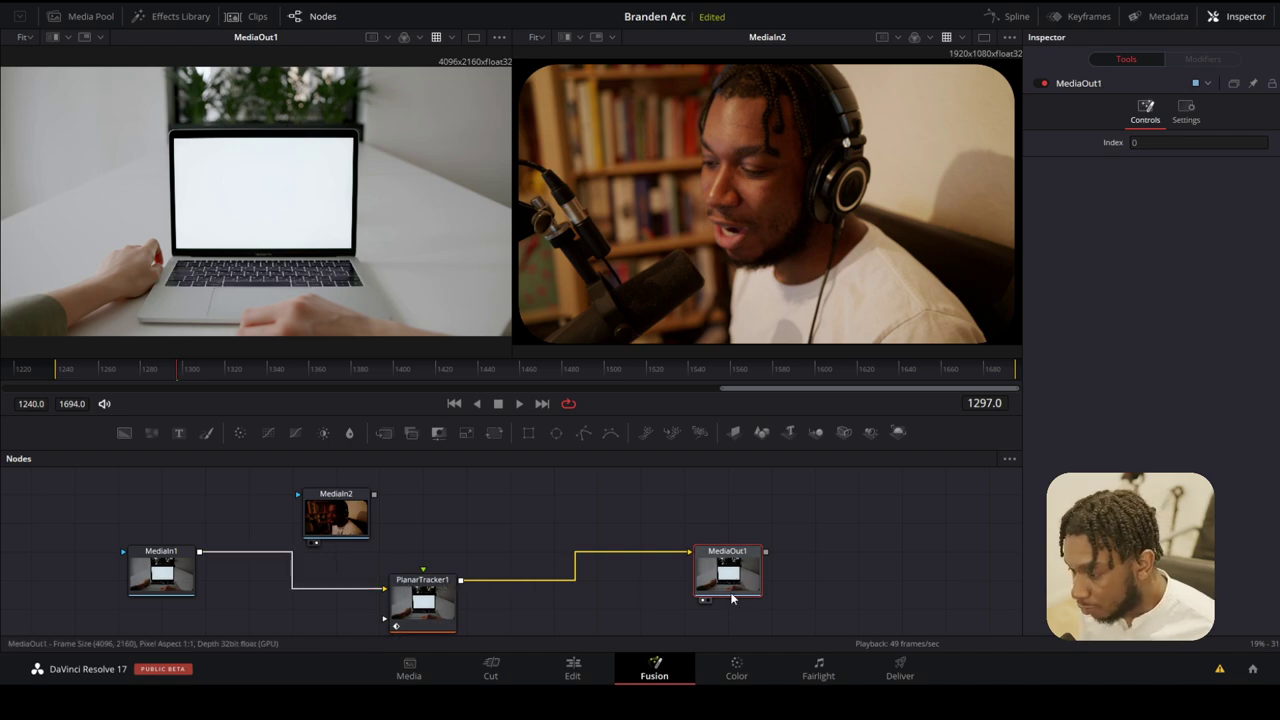
{"action": "key", "text": "2"}
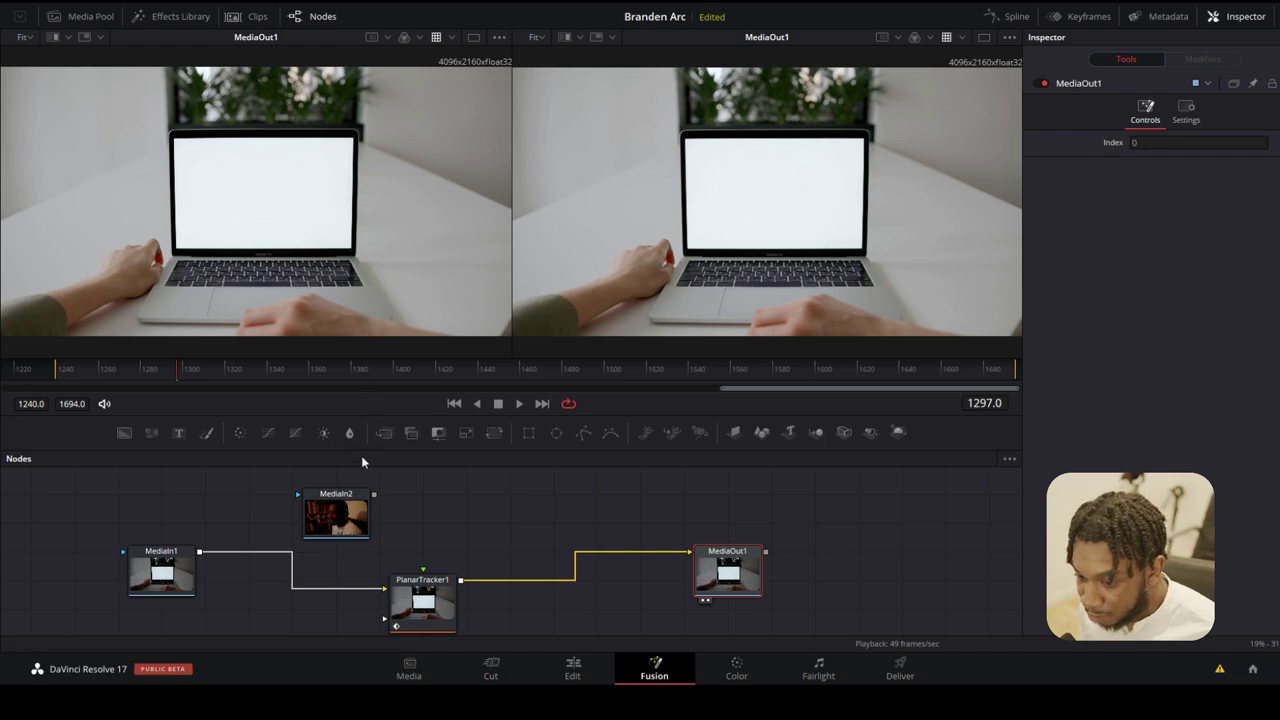
{"action": "left_click", "coordinate": [336, 515]}
{"action": "key", "text": "1"}
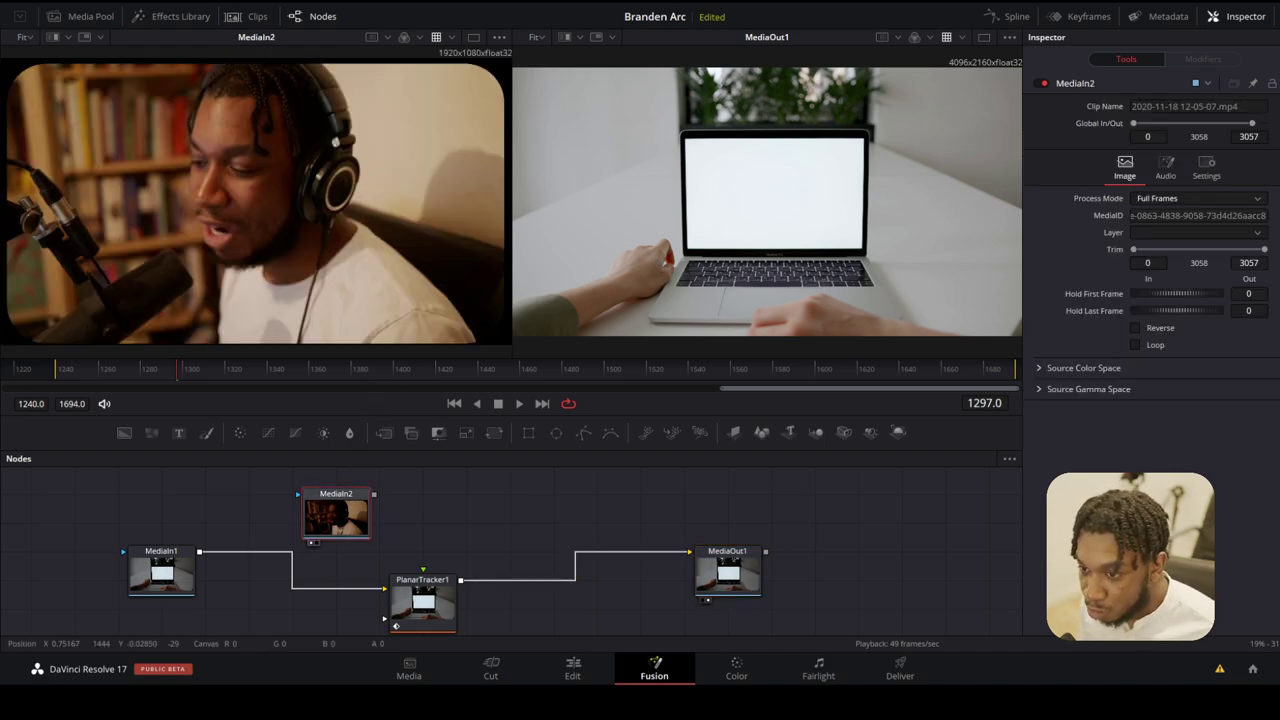
{"action": "key", "text": "2"}
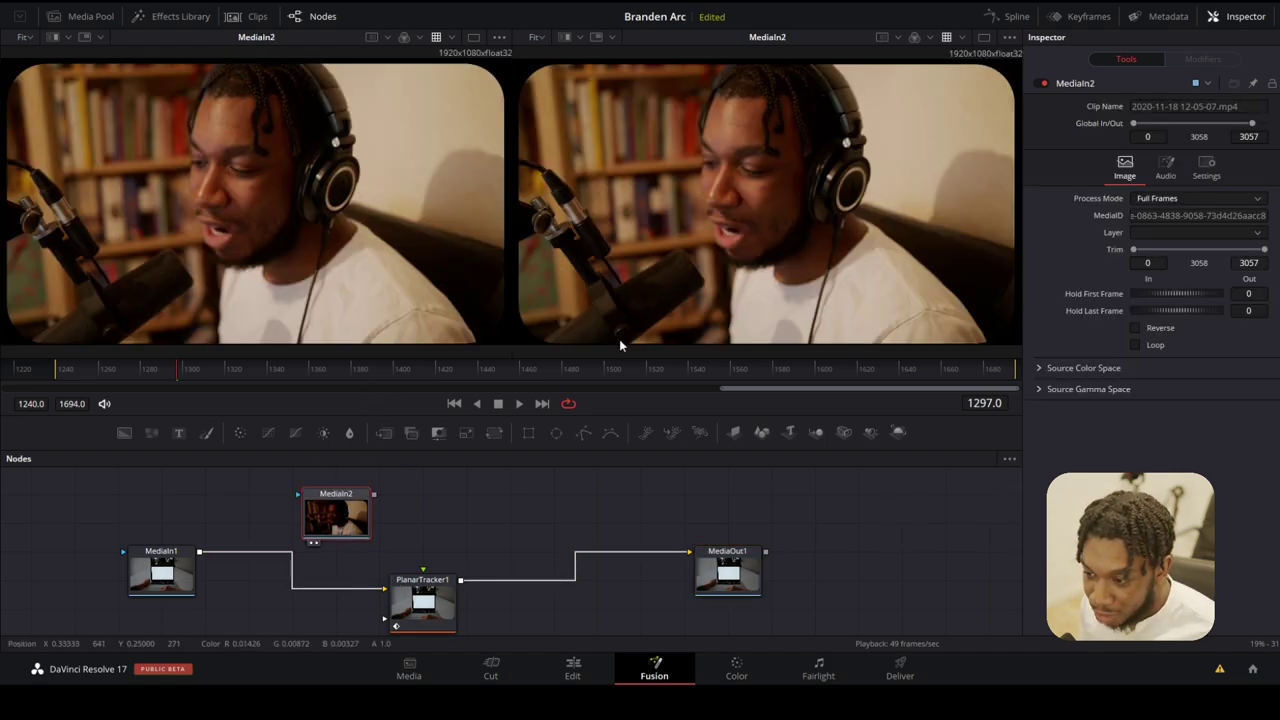
{"action": "key", "text": "1"}
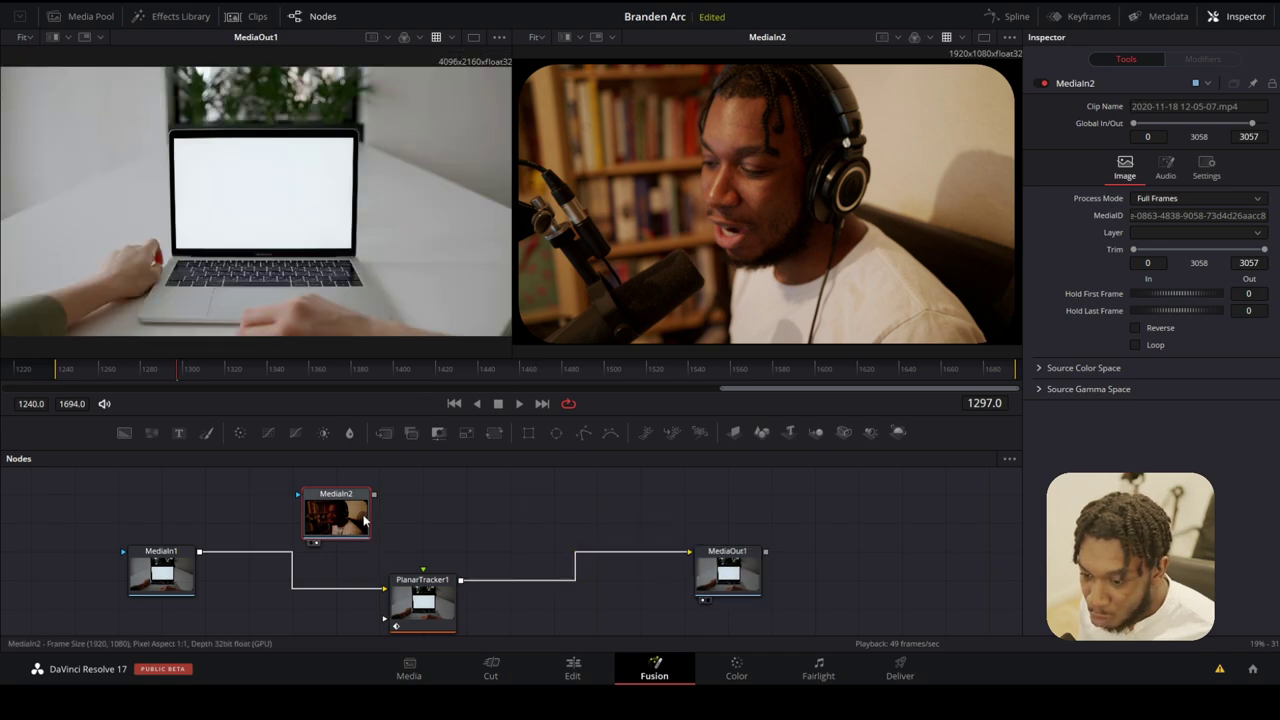
{"action": "key", "text": "1"}
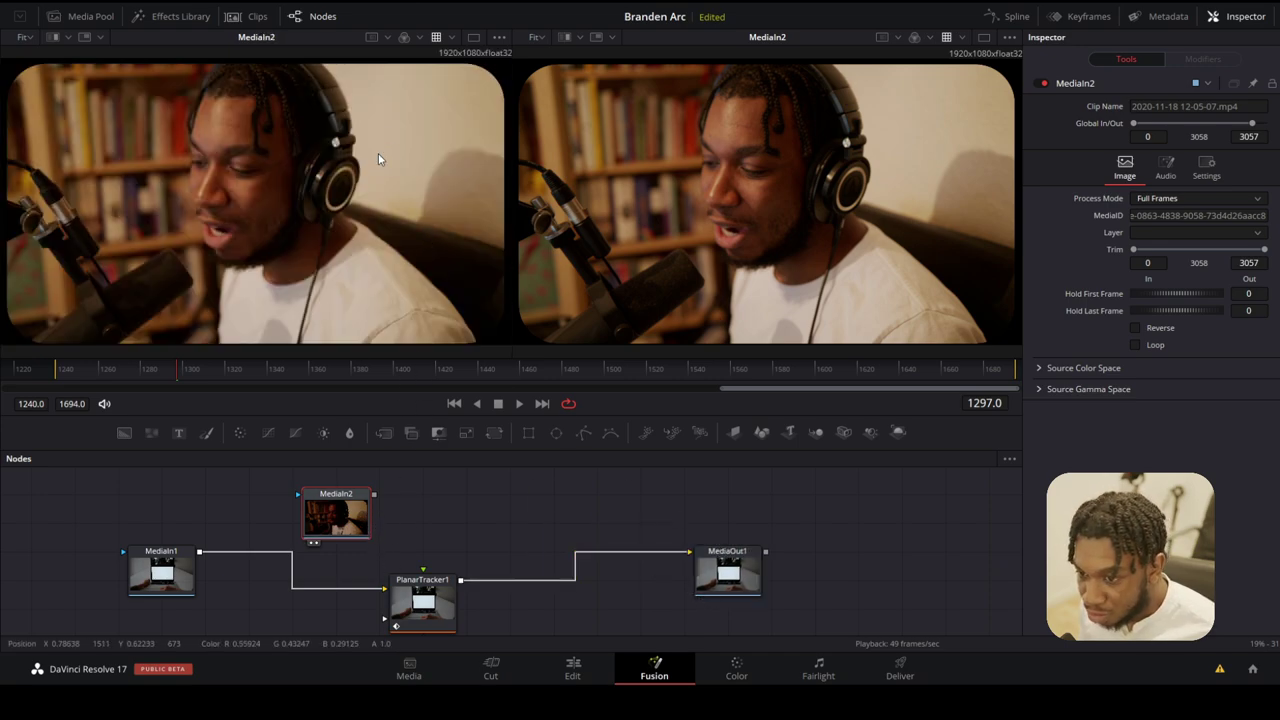
{"action": "left_click", "coordinate": [726, 585]}
{"action": "key", "text": "2"}
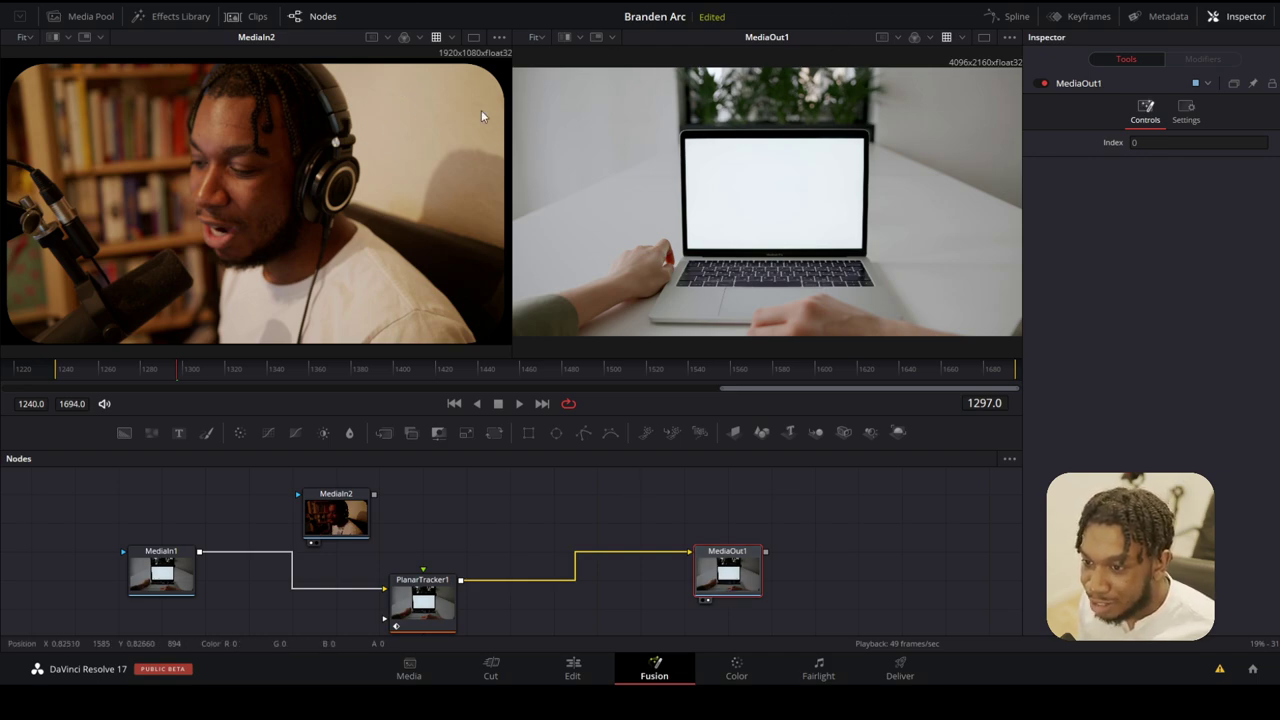
{"action": "left_click", "coordinate": [982, 37]}
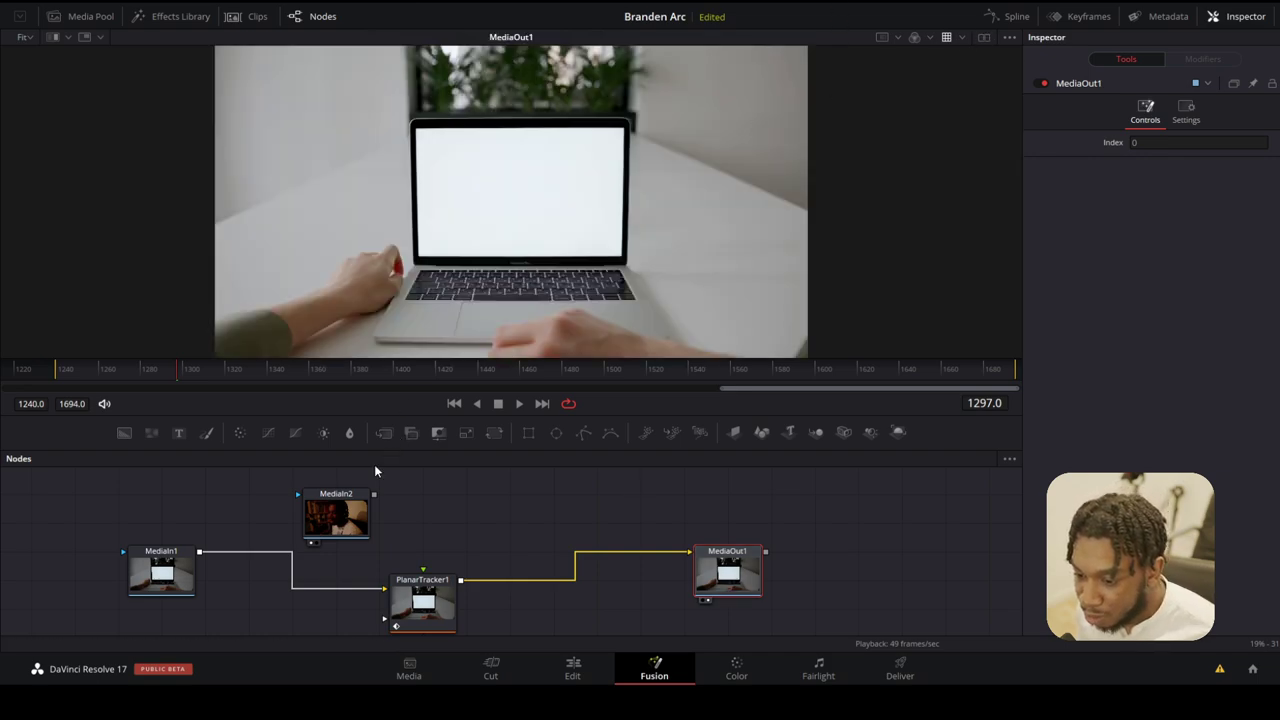
Step: Keep PlanarTracker1 in Corner Pin operation mode and connect MediaIn2's output to the tracker's green corner pin input
{"action": "left_click", "coordinate": [422, 600]}
{"action": "left_click", "coordinate": [1040, 272]}
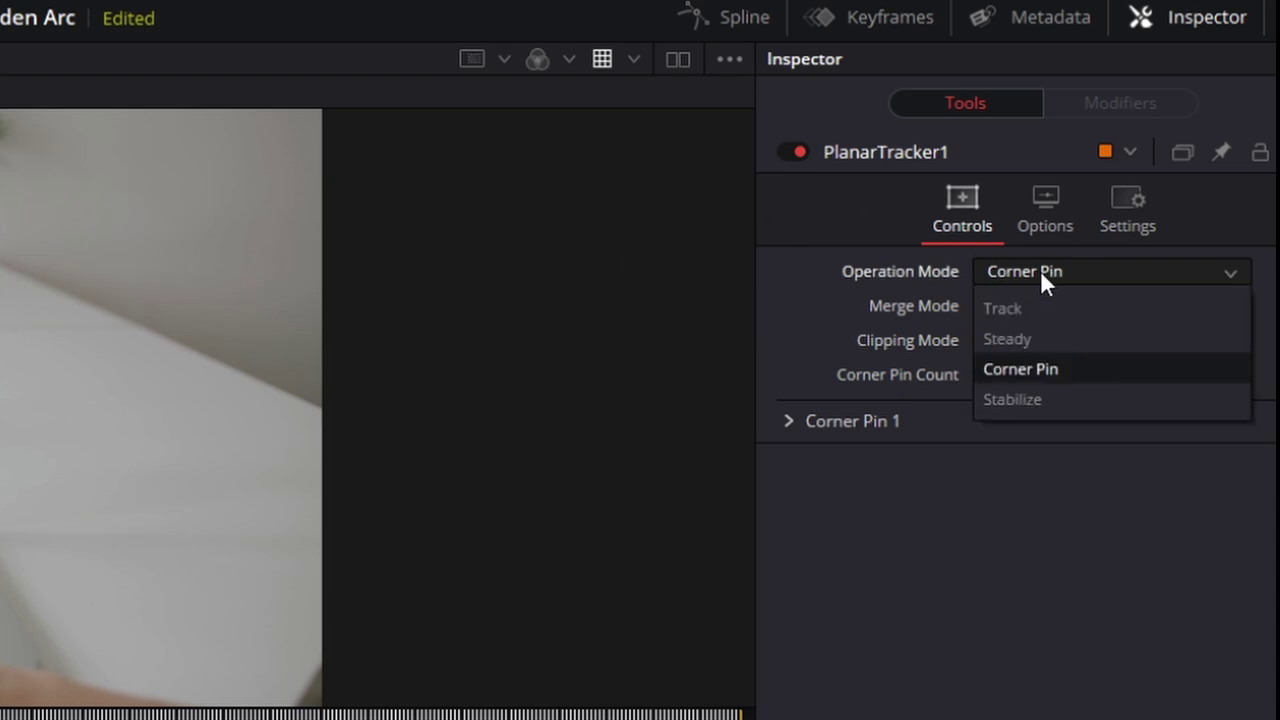
{"action": "left_click", "coordinate": [1020, 392]}
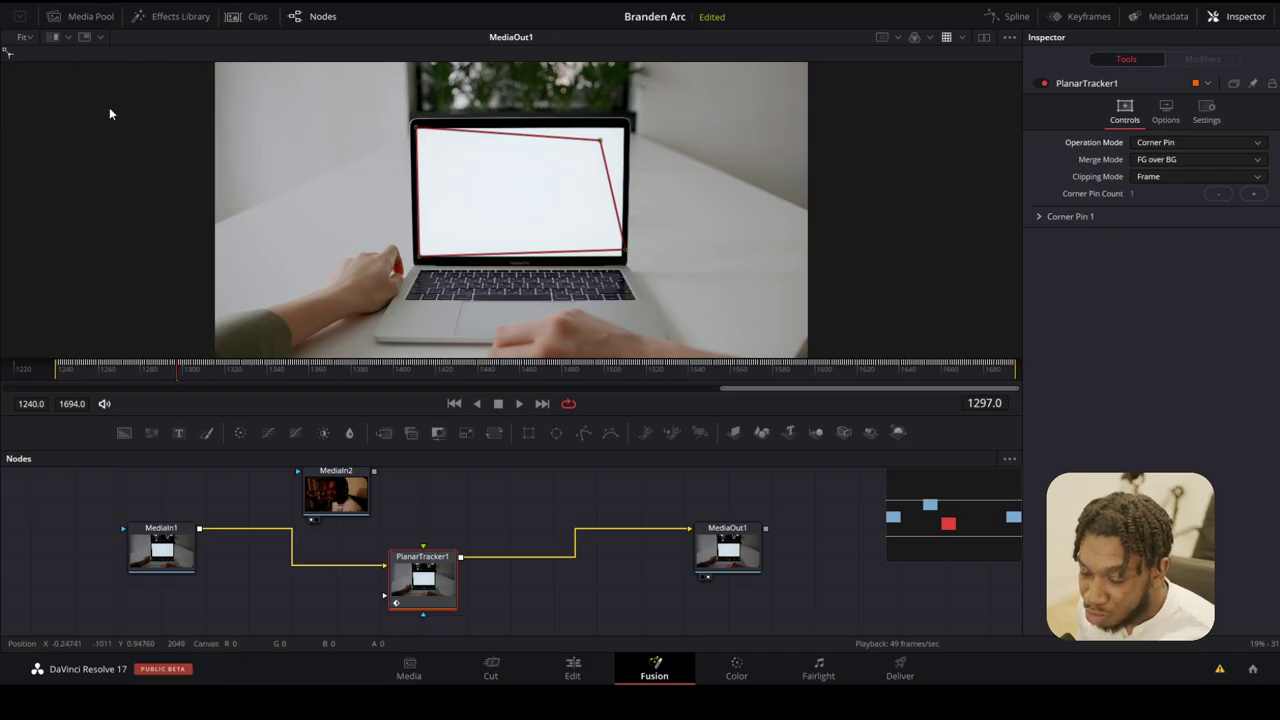
{"action": "left_click", "coordinate": [336, 485]}
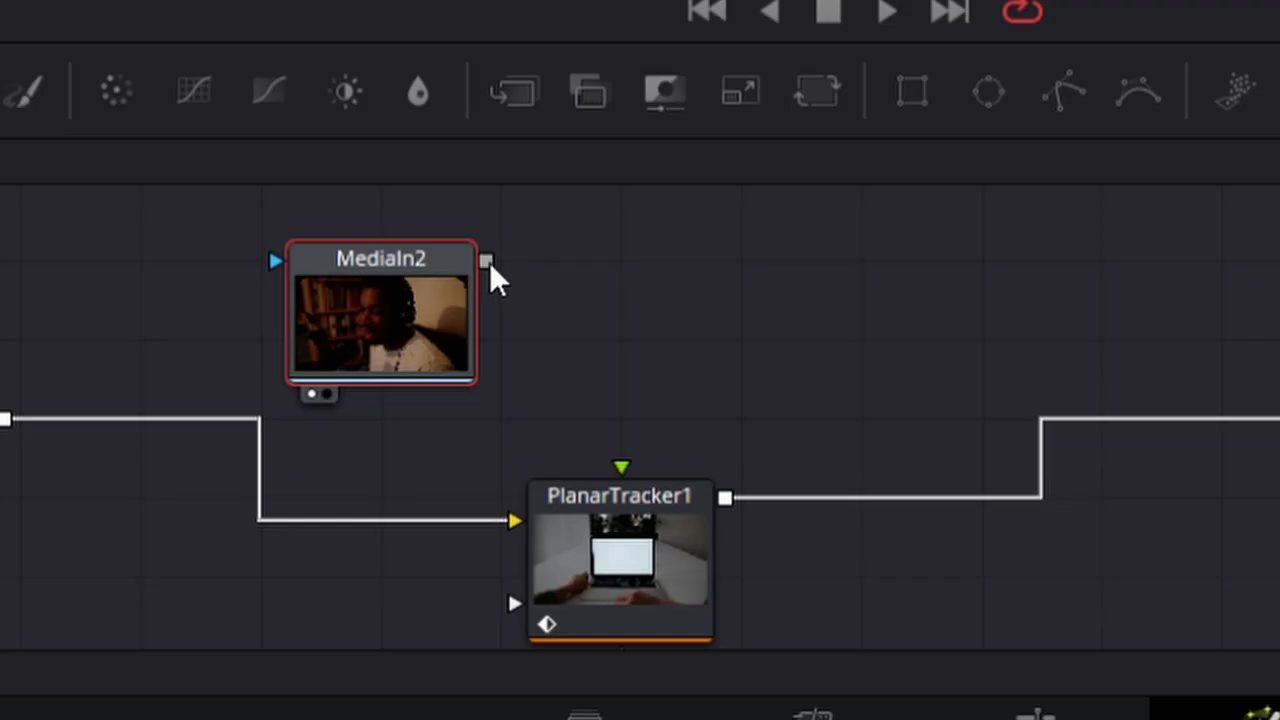
{"action": "left_click_drag", "start_coordinate": [374, 494], "coordinate": [414, 522]}
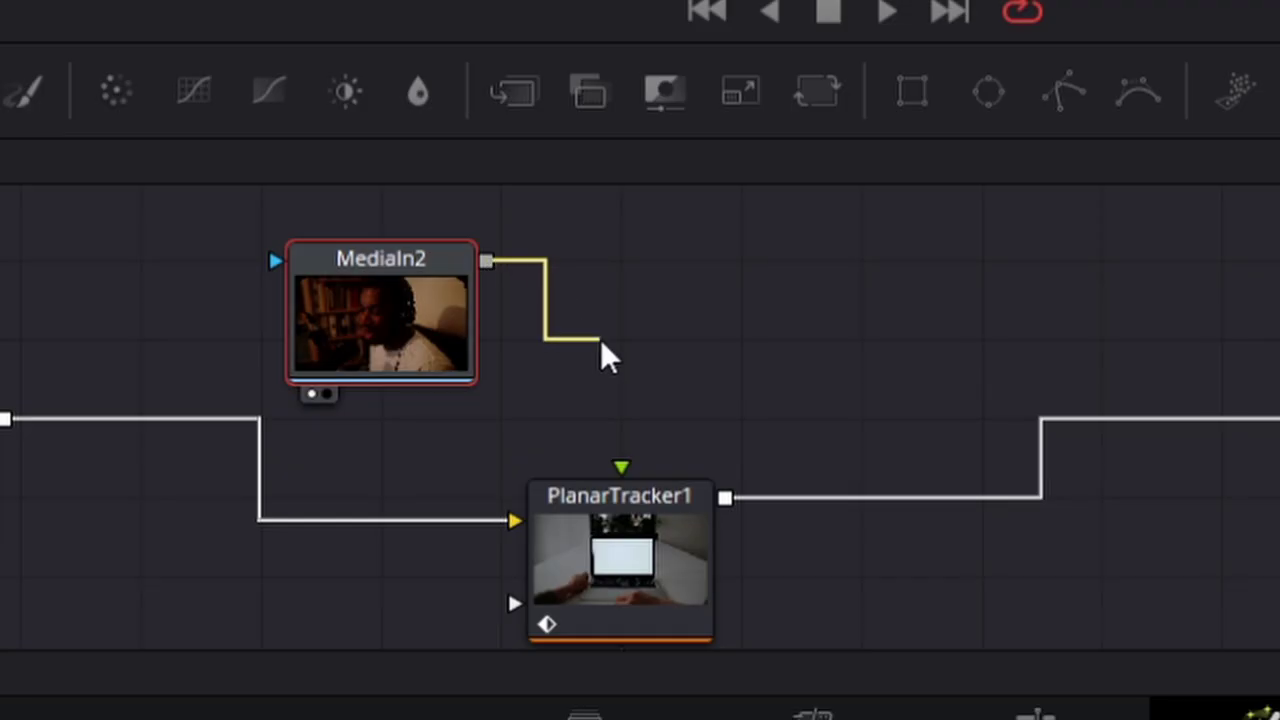
{"action": "left_click_drag", "start_coordinate": [602, 350], "coordinate": [624, 465]}
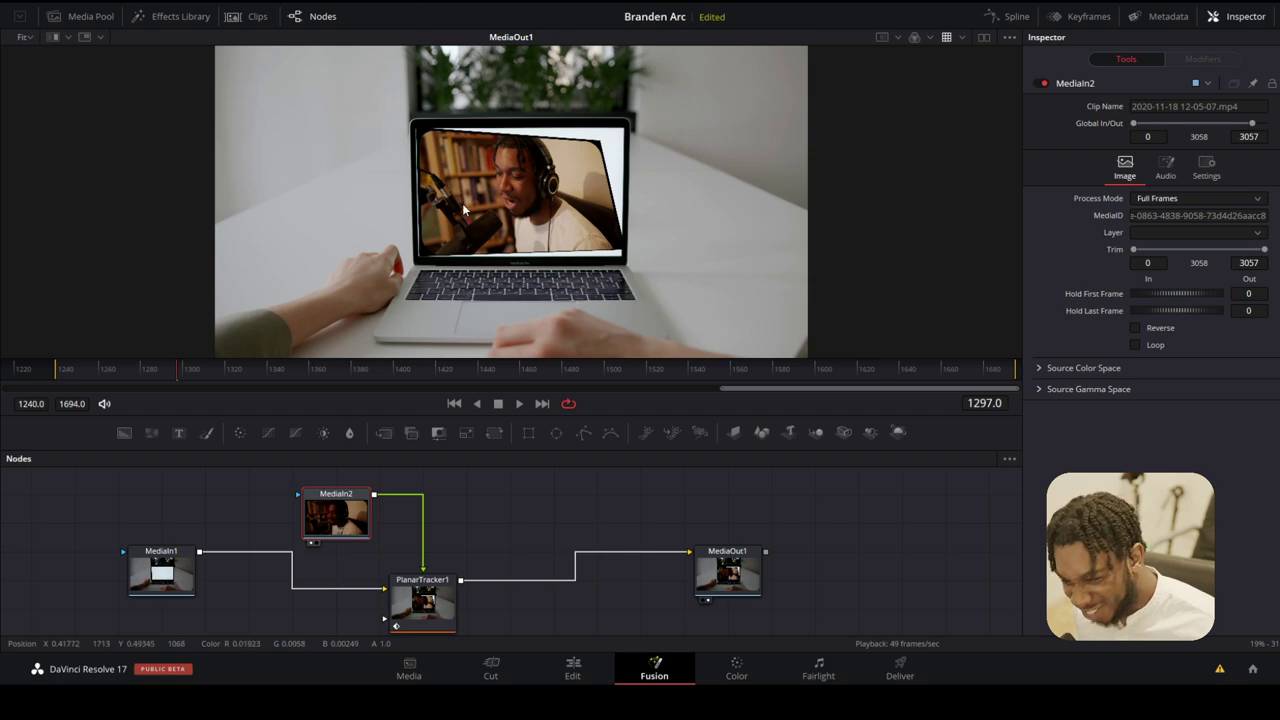
Step: Adjust all four corner pins so the MediaIn2 picture covers the laptop screen up to its black bezel
{"action": "key", "text": "space"}
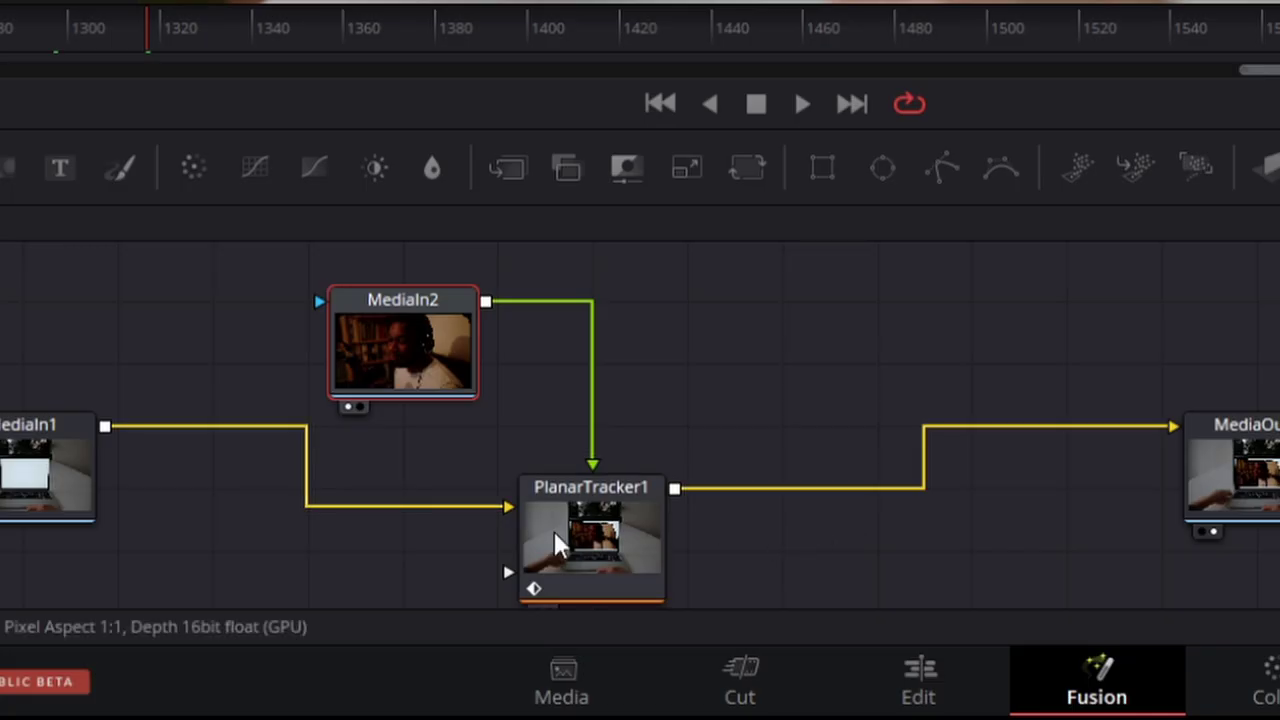
{"action": "scroll", "coordinate": [558, 529], "scroll_direction": "down", "scroll_amount": 1}
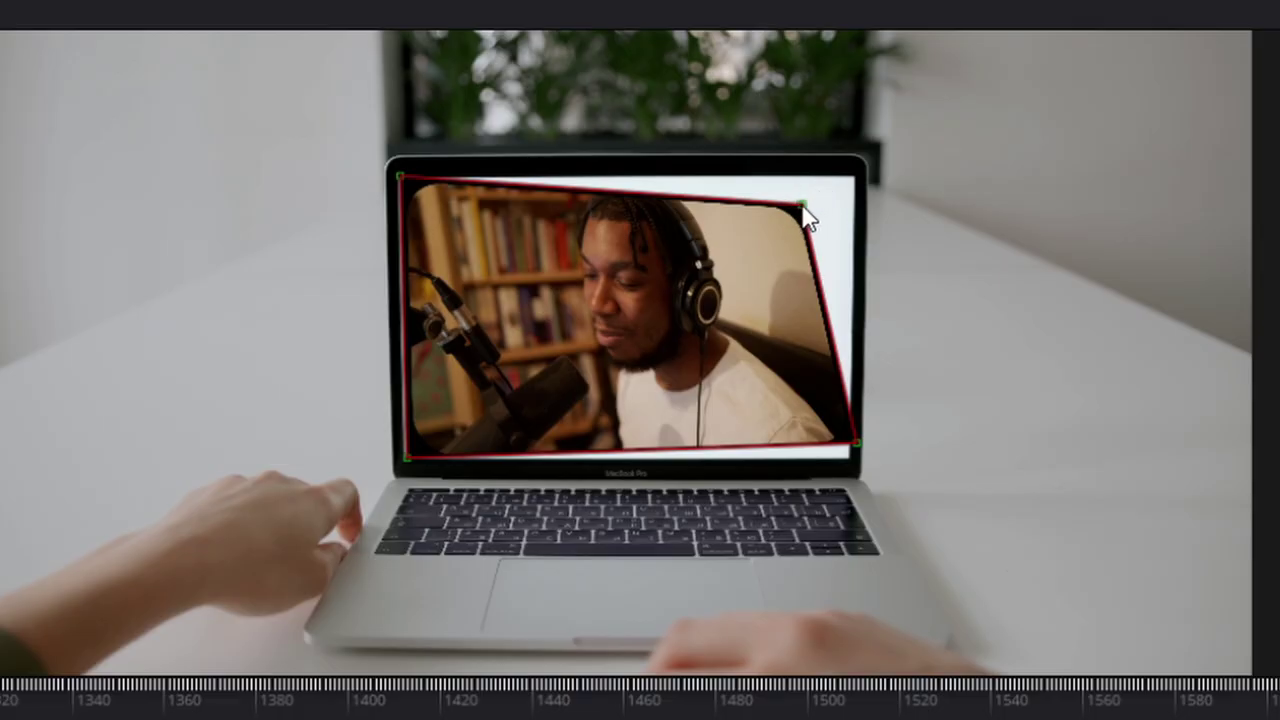
{"action": "left_click_drag", "start_coordinate": [802, 205], "coordinate": [855, 171]}
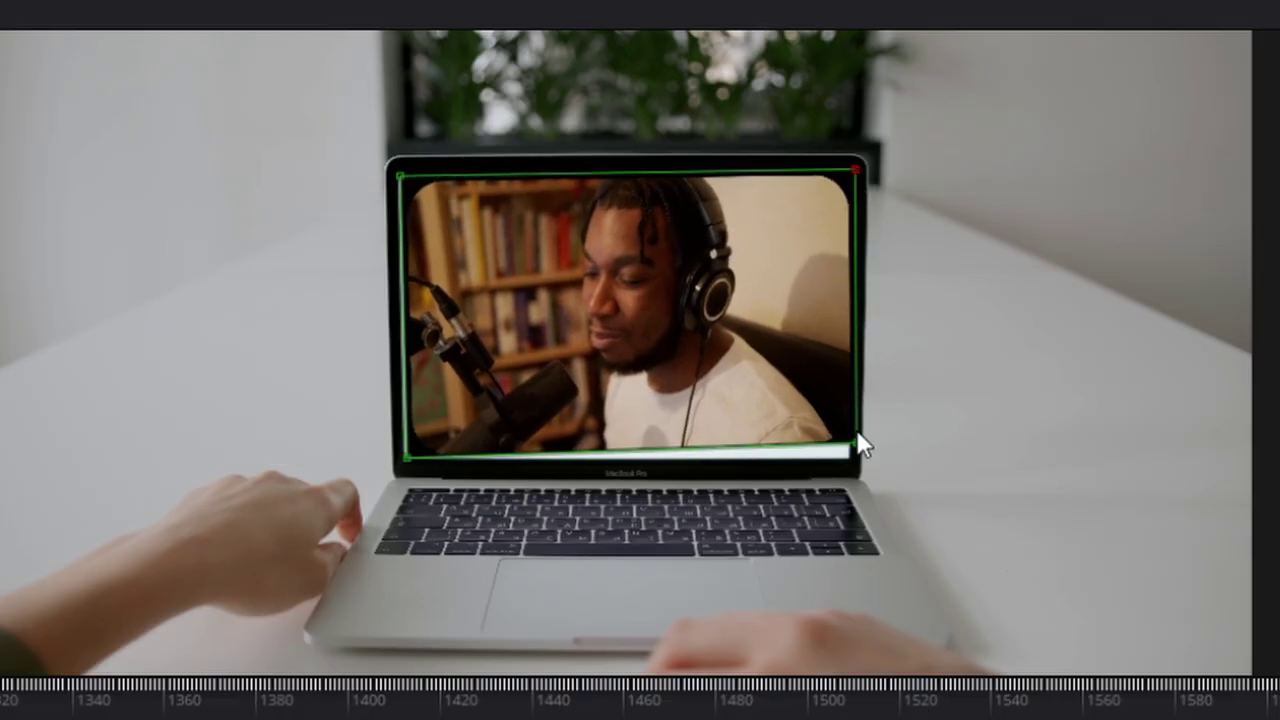
{"action": "left_click_drag", "start_coordinate": [858, 443], "coordinate": [850, 459]}
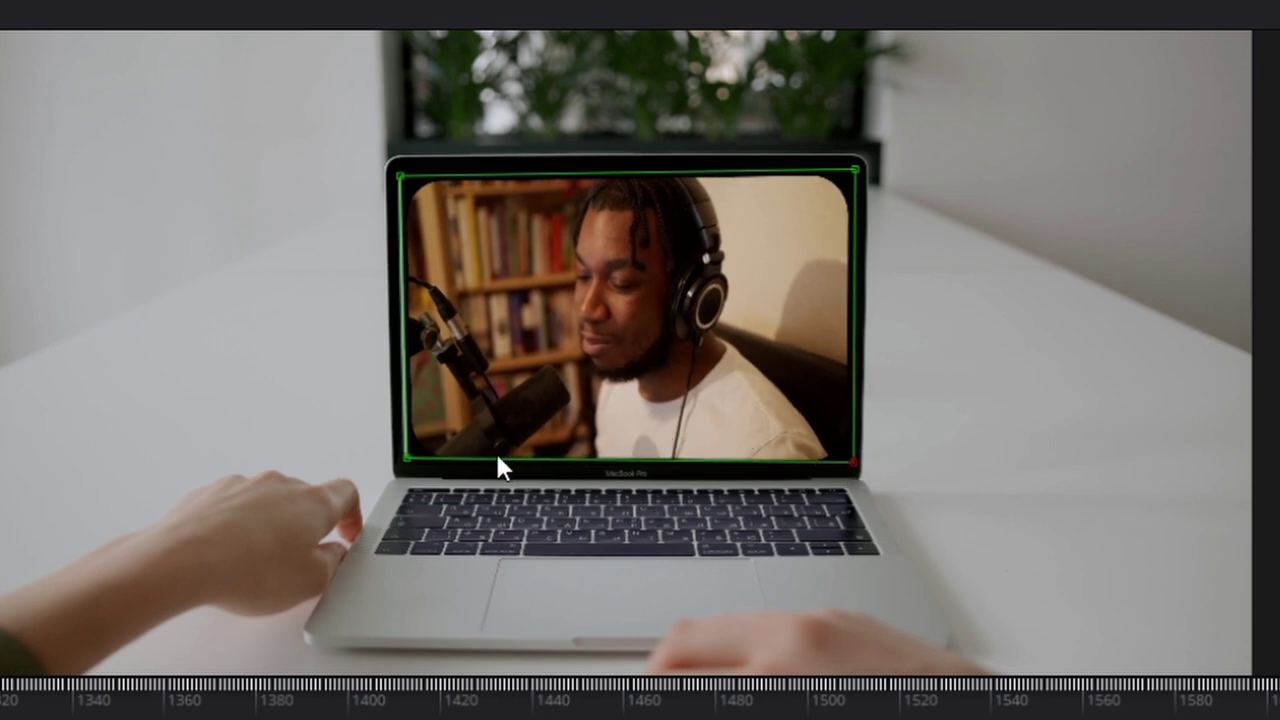
{"action": "left_click_drag", "start_coordinate": [409, 459], "coordinate": [403, 465]}
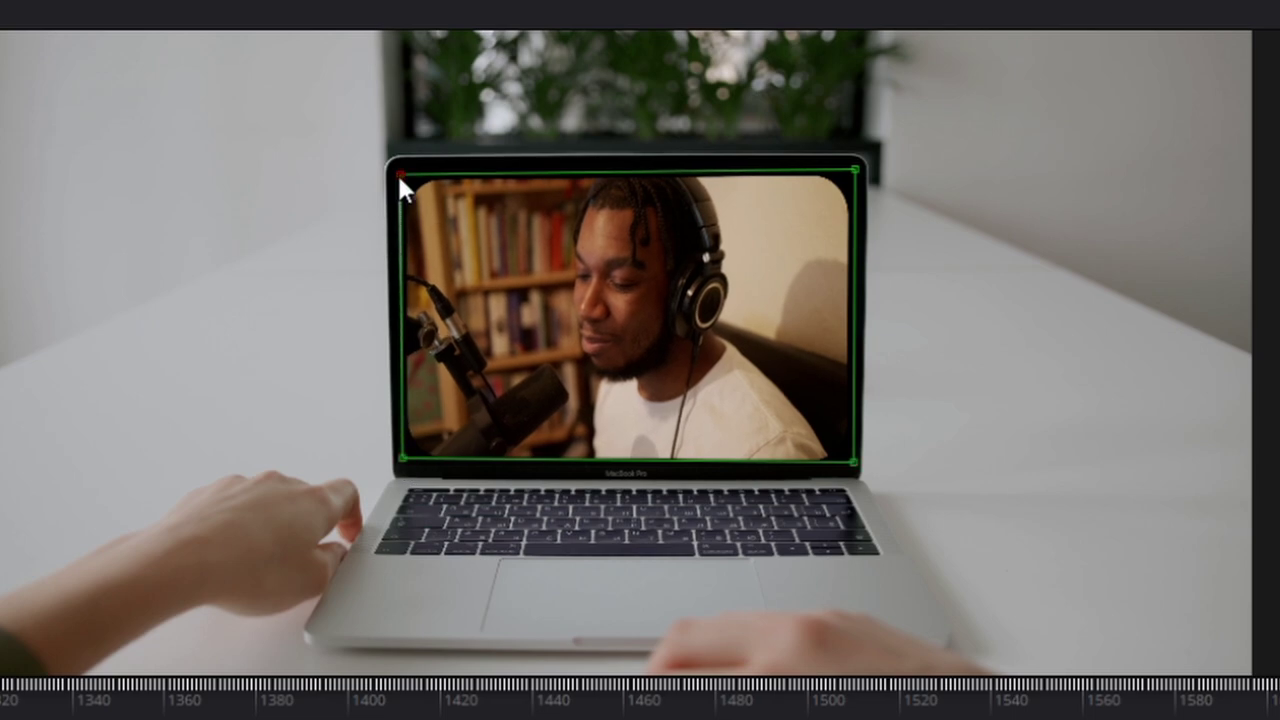
{"action": "left_click_drag", "start_coordinate": [397, 172], "coordinate": [390, 172]}
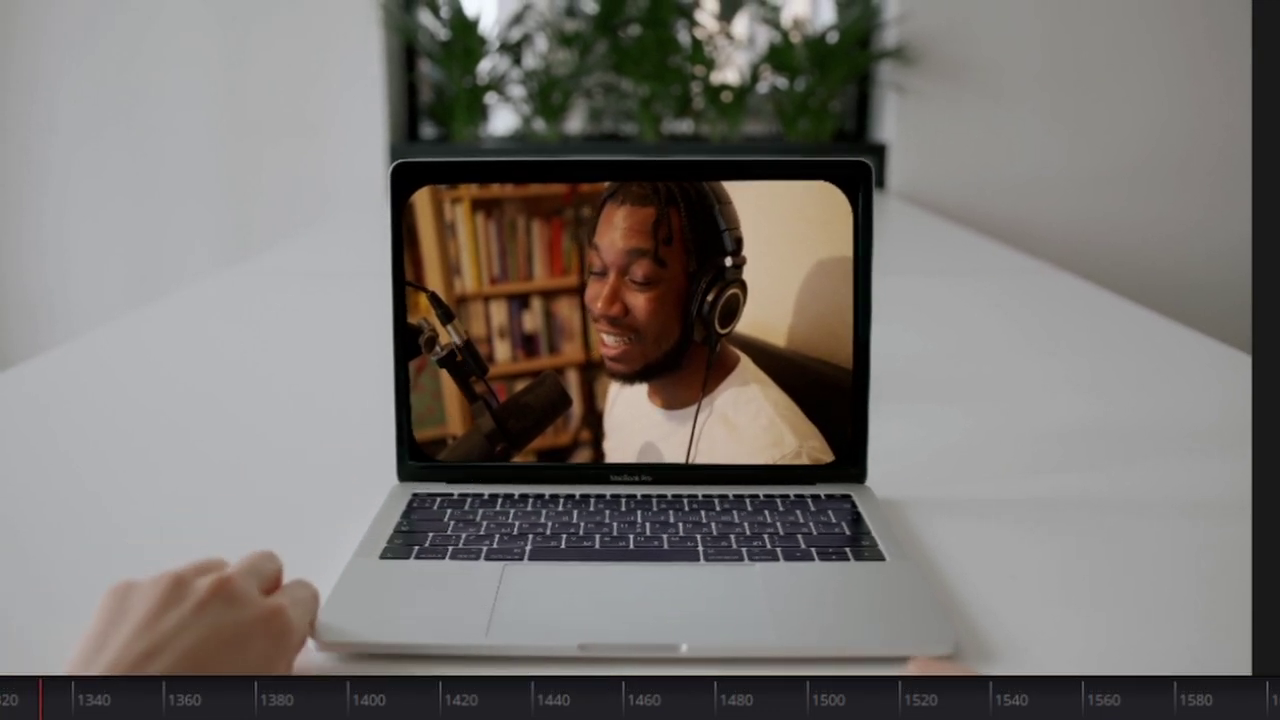
Step: Pull the bottom-left corner pin slightly outward and review the composite by playing and scrubbing it to frame 1320
{"action": "key", "text": "space"}
{"action": "left_click_drag", "start_coordinate": [406, 464], "coordinate": [400, 480]}
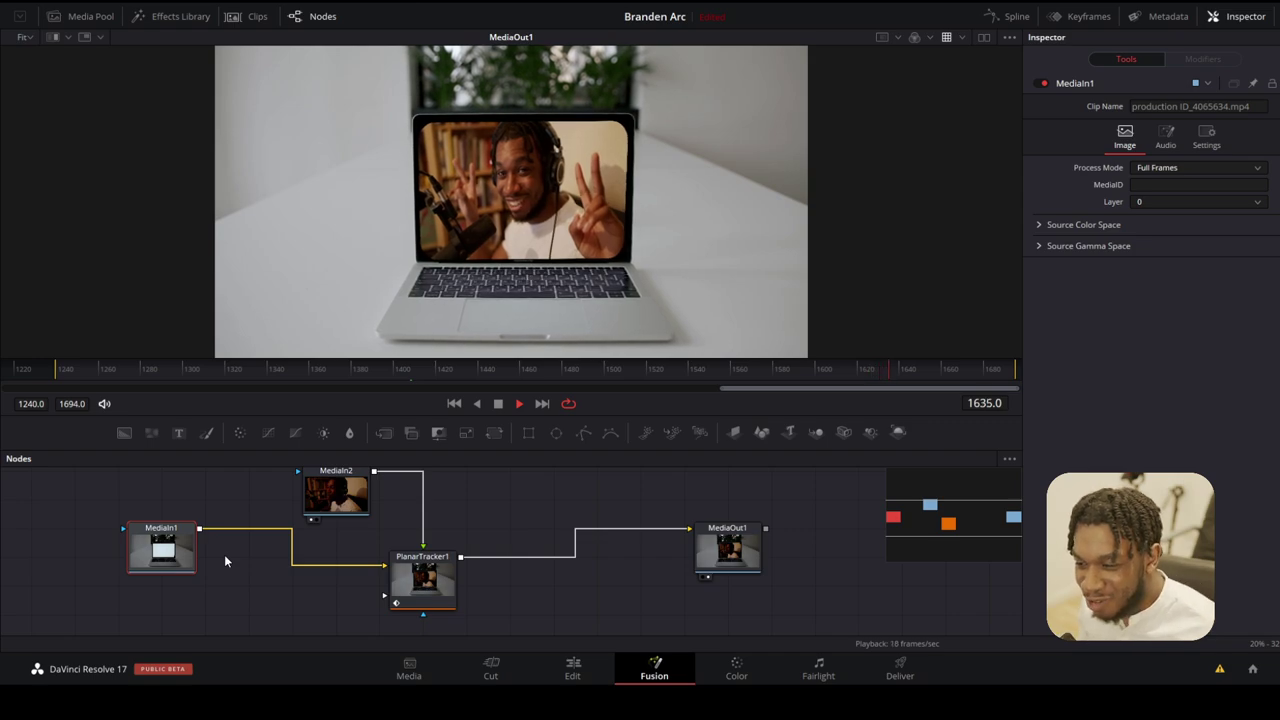
{"action": "key", "text": "space"}
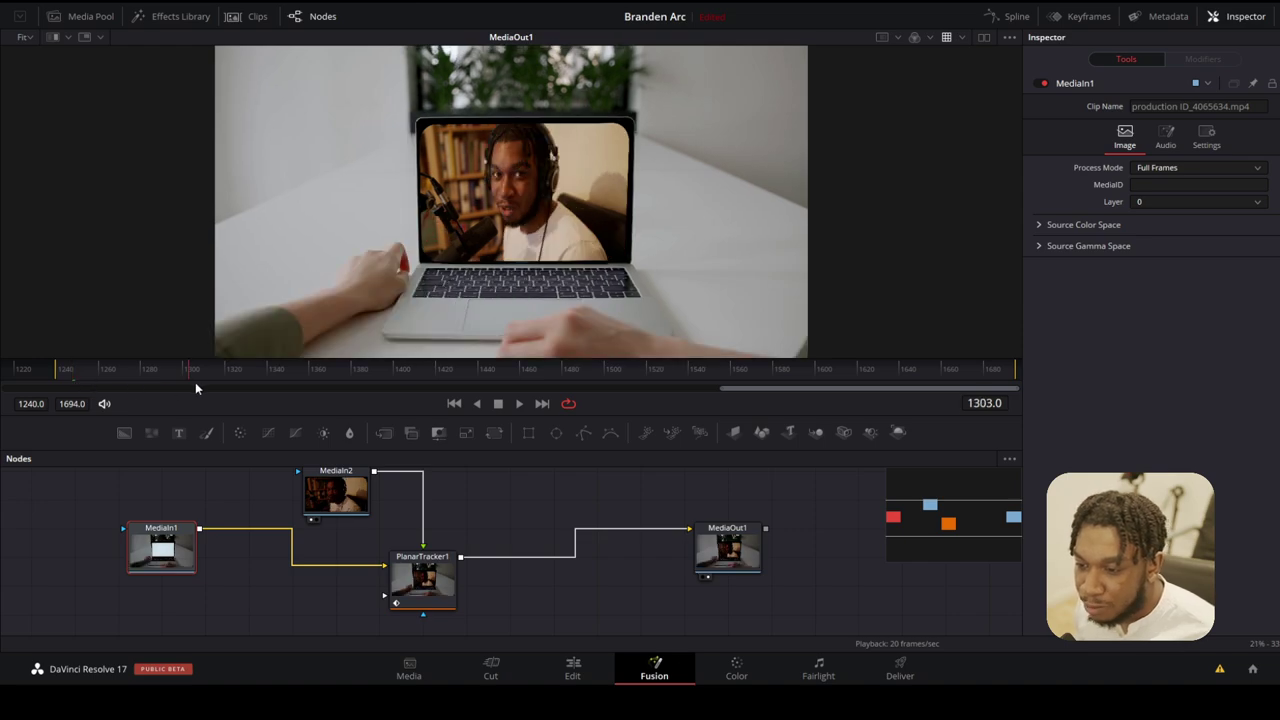
{"action": "left_click_drag", "start_coordinate": [195, 388], "coordinate": [226, 388]}
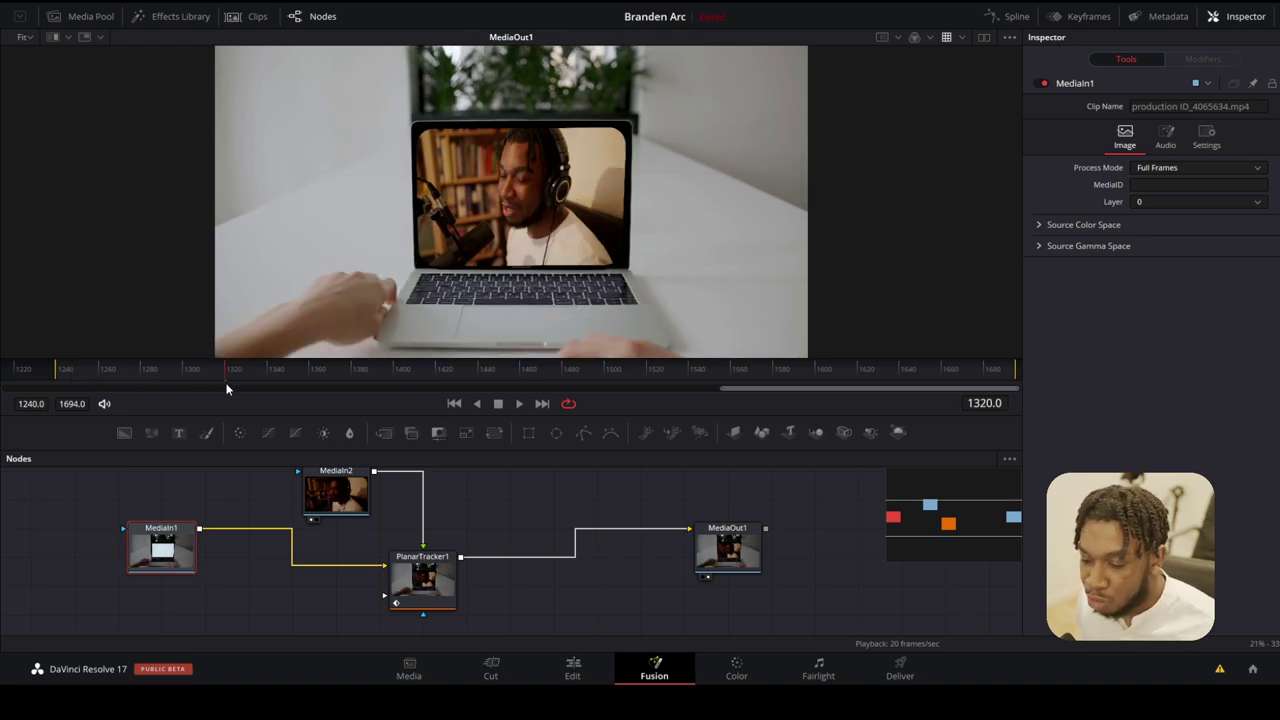
Step: Return to the edit timeline, park the playhead on the second clip at 01:00:09:03 and open that clip in Fusion
{"action": "left_click", "coordinate": [584, 668]}
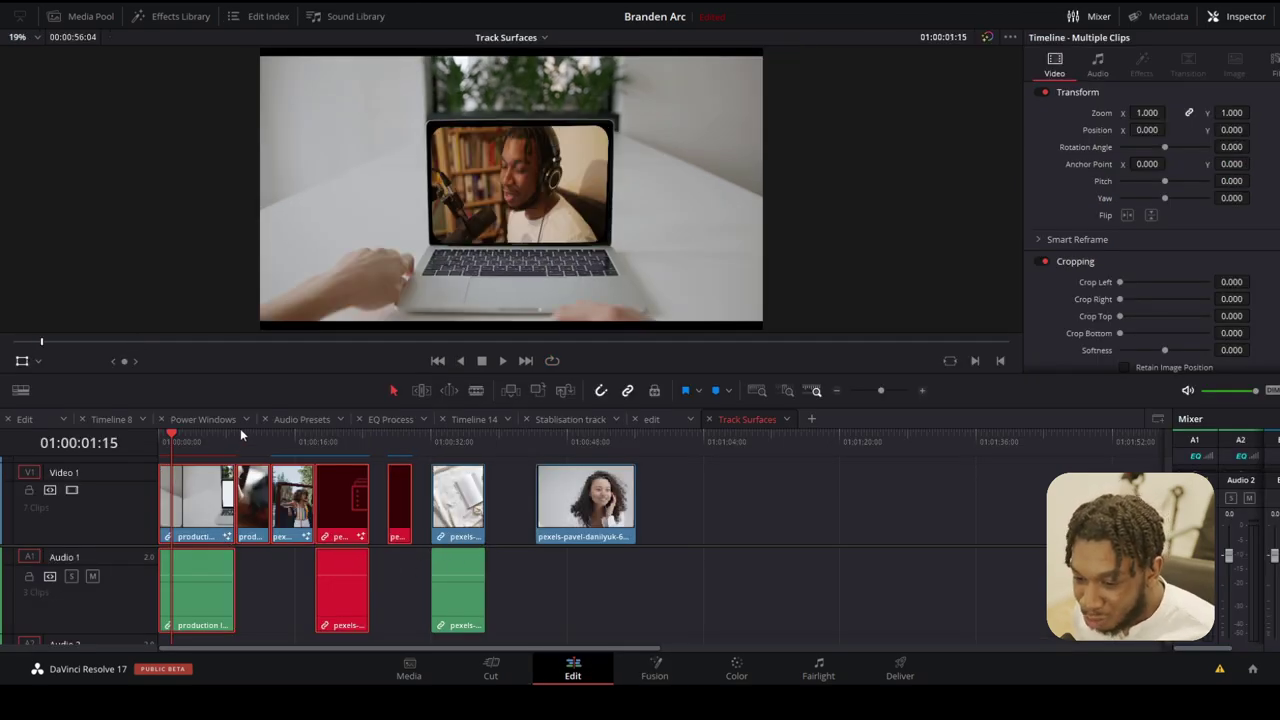
{"action": "left_click", "coordinate": [251, 441]}
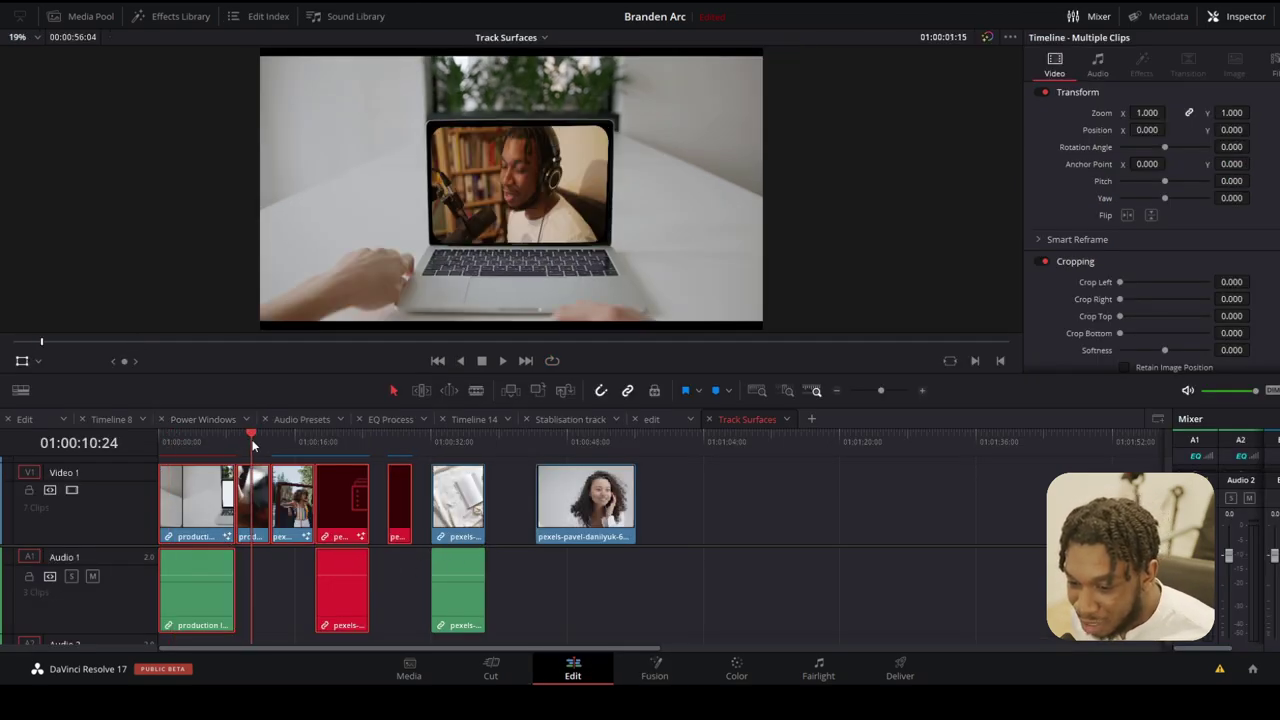
{"action": "left_click", "coordinate": [236, 441]}
{"action": "key", "text": "space"}
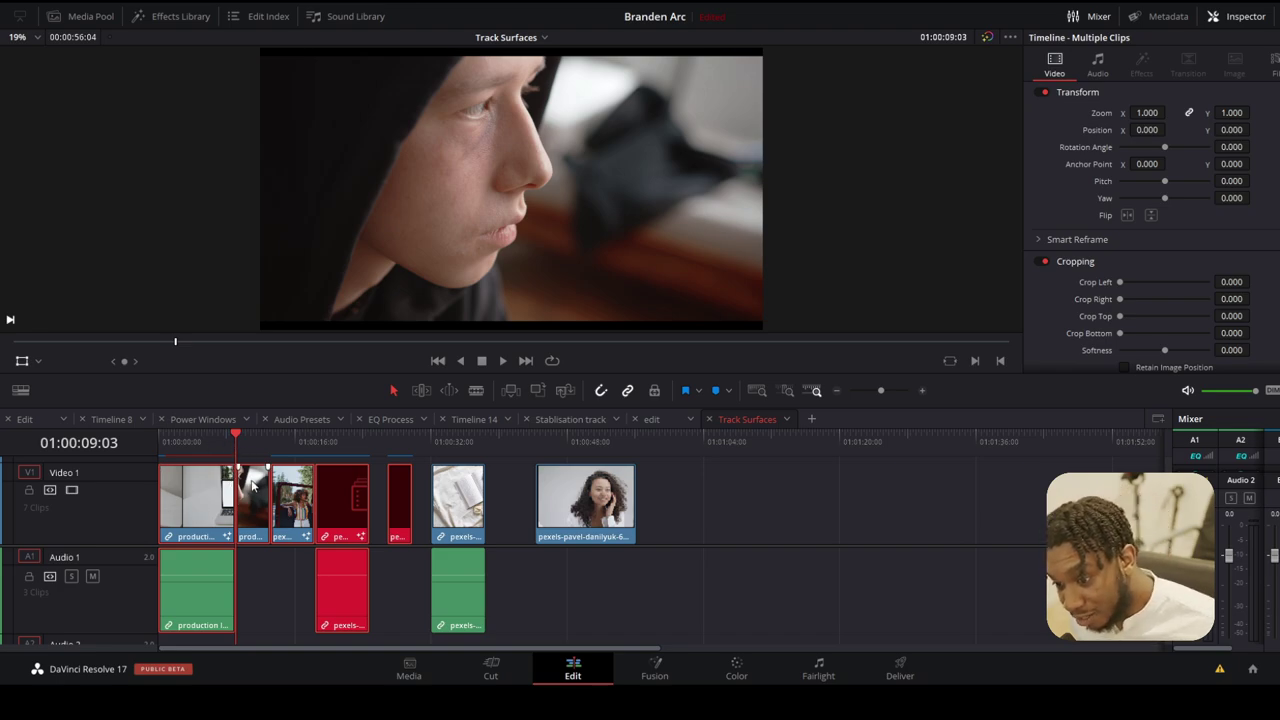
{"action": "left_click", "coordinate": [676, 676]}
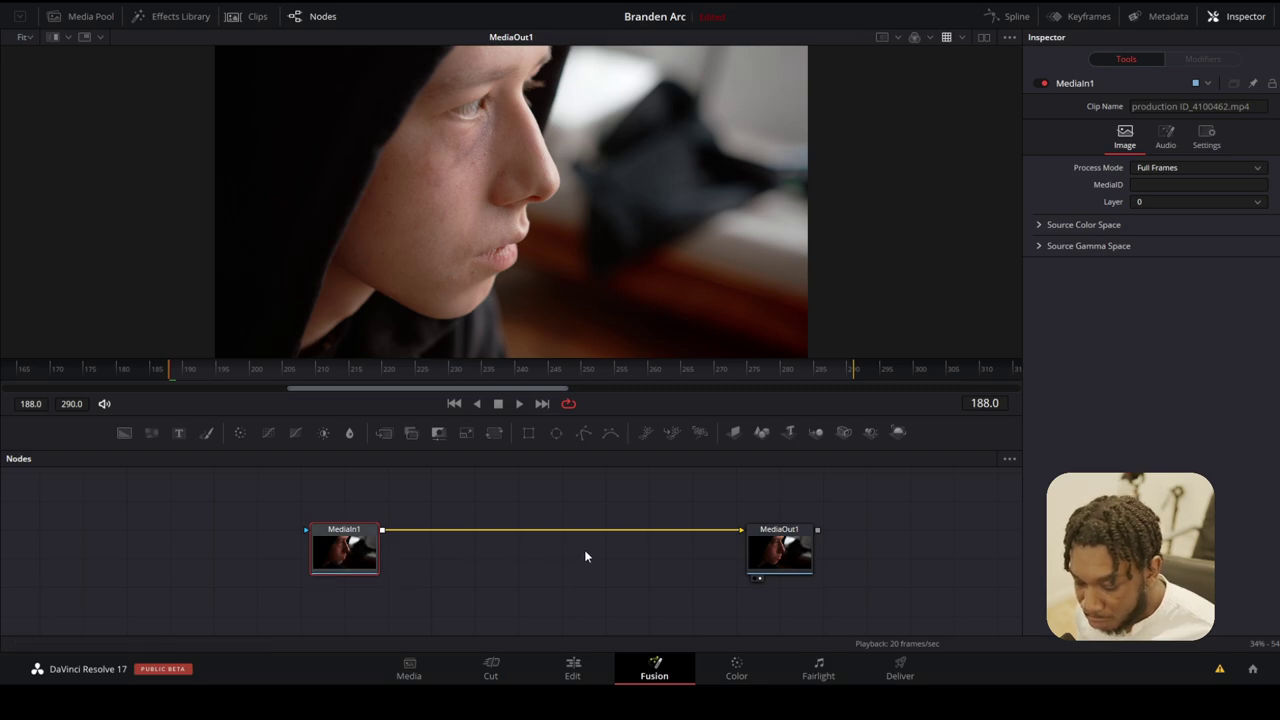
Step: Add a Planar Tracker after MediaIn1, set its reference time to frame 188 and its motion type to Translation
{"action": "key", "text": "shift+space"}
{"action": "type", "text": "Planar Tracker"}
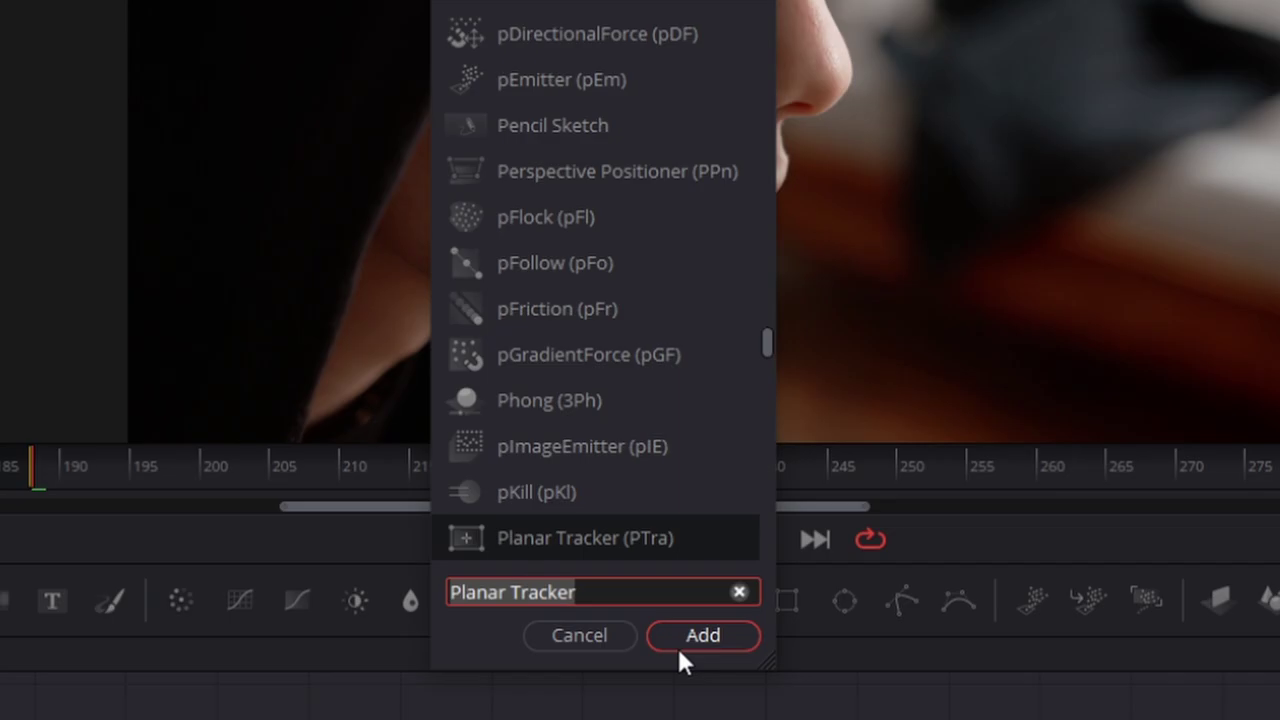
{"action": "left_click", "coordinate": [478, 452]}
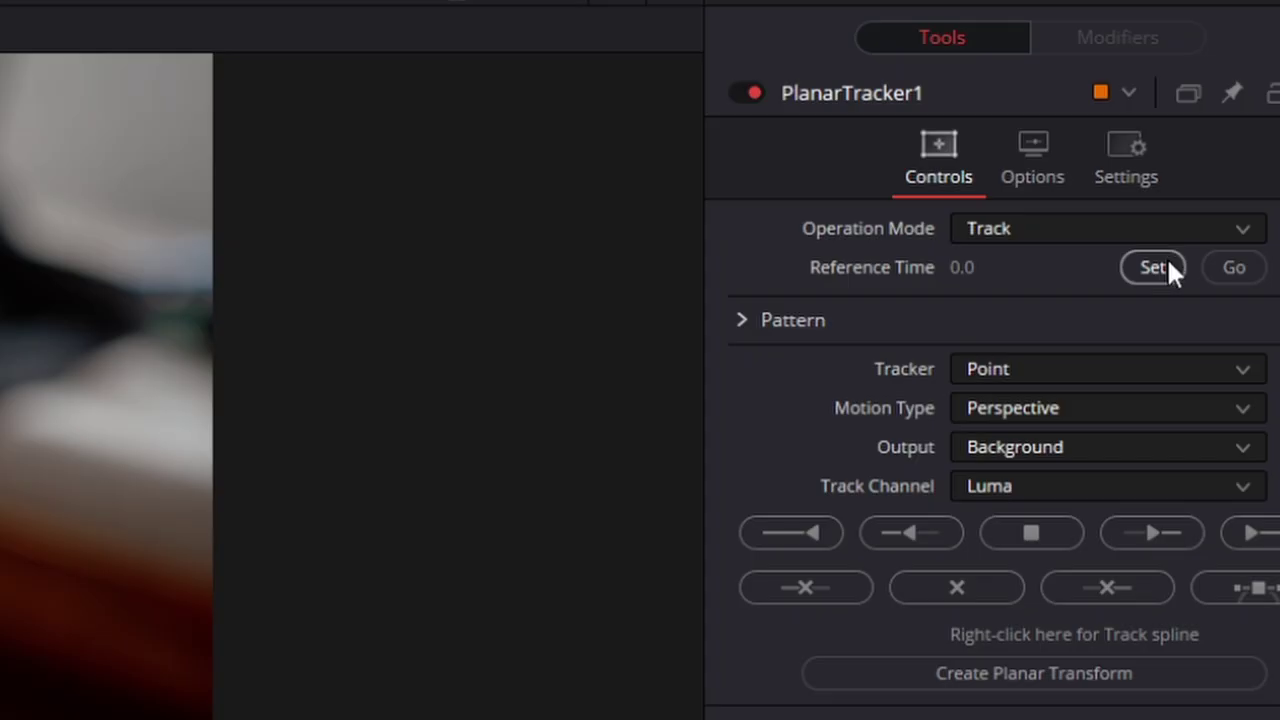
{"action": "left_click", "coordinate": [1155, 268]}
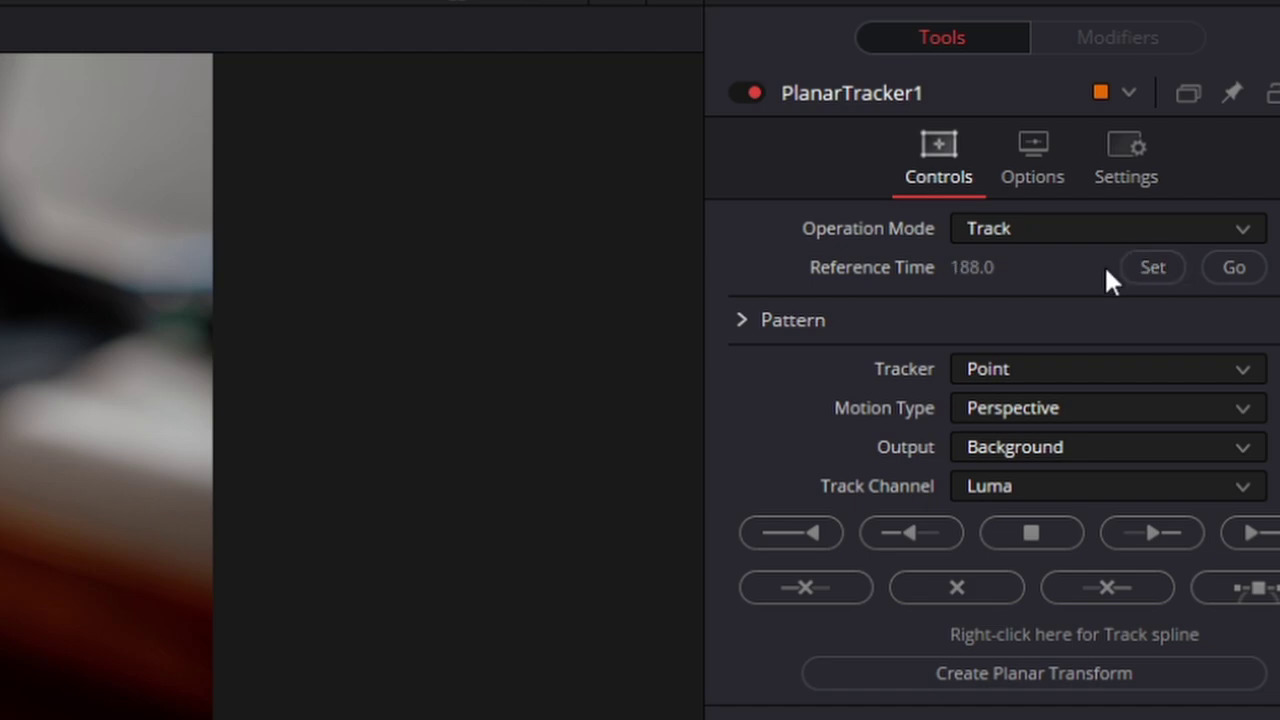
{"action": "left_click", "coordinate": [995, 410]}
{"action": "left_click", "coordinate": [1000, 447]}
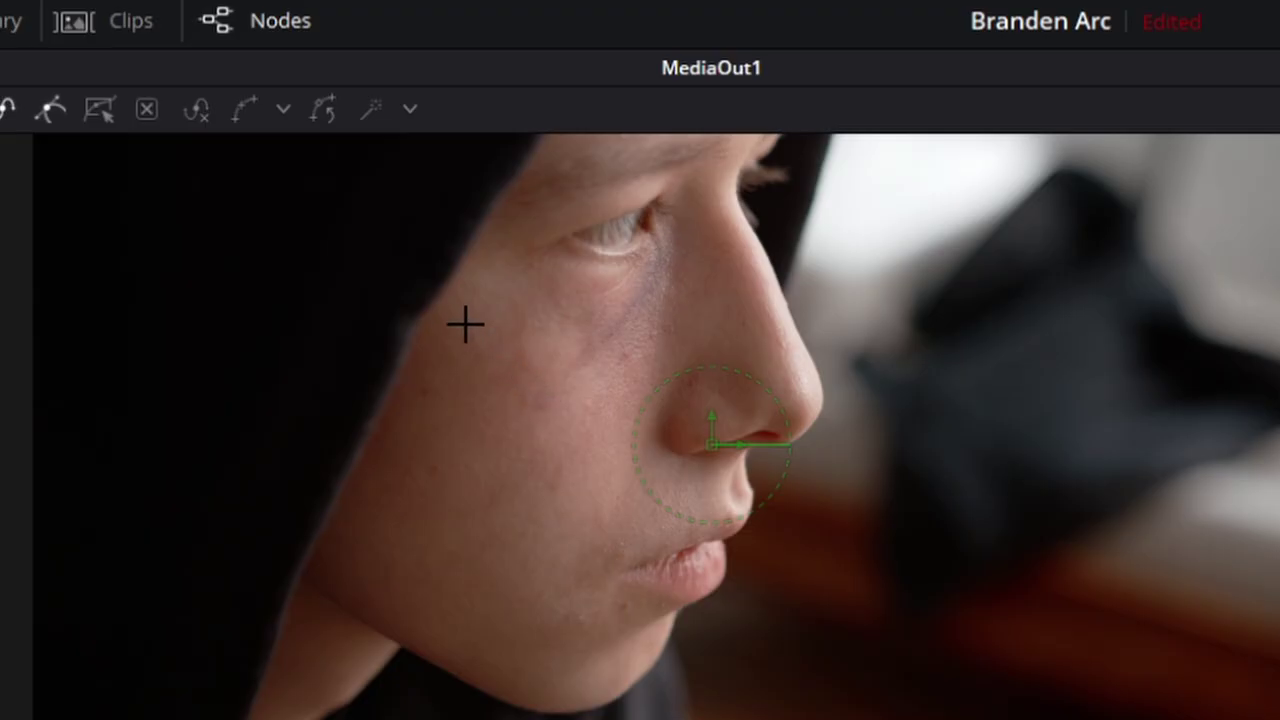
Step: Outline the face's cheek, nose and mouth area with a closed polygon, track it to the end of the clip and scrub through the result
{"action": "left_click", "coordinate": [471, 322]}
{"action": "left_click", "coordinate": [404, 463]}
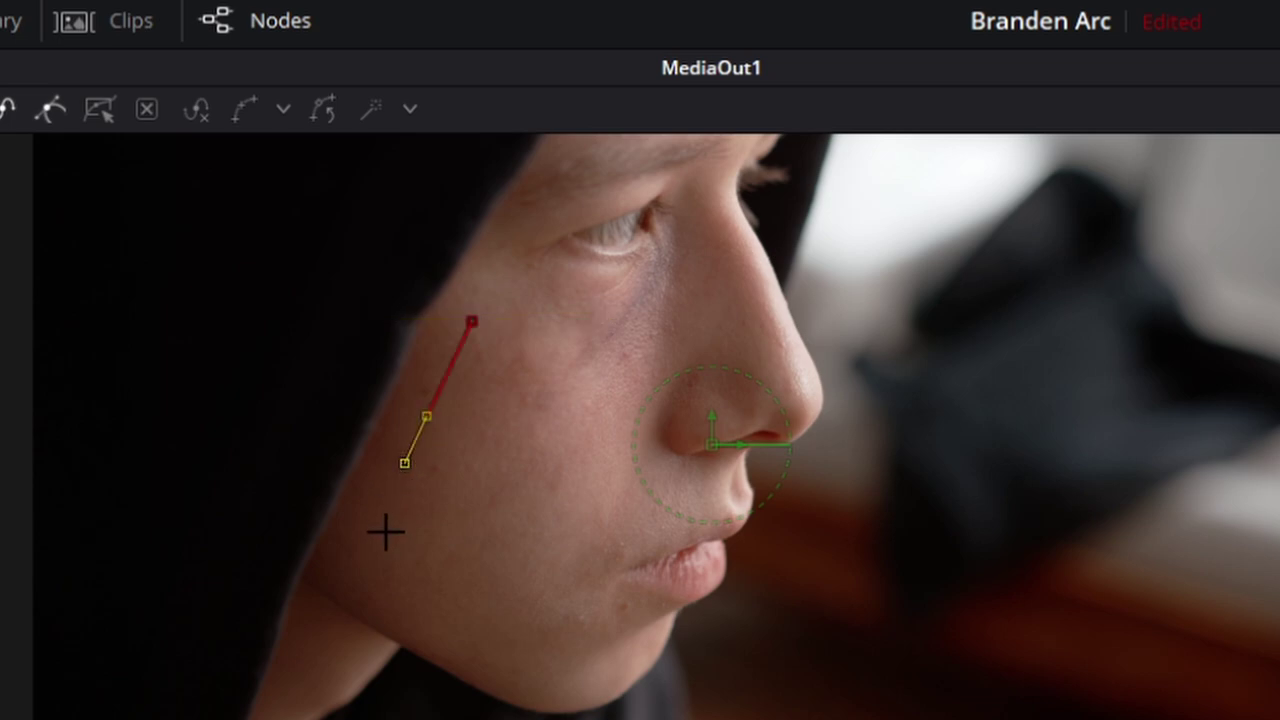
{"action": "left_click", "coordinate": [386, 543]}
{"action": "left_click", "coordinate": [408, 597]}
{"action": "left_click", "coordinate": [466, 630]}
{"action": "left_click", "coordinate": [495, 646]}
{"action": "left_click", "coordinate": [637, 634]}
{"action": "left_click", "coordinate": [713, 557]}
{"action": "left_click", "coordinate": [749, 383]}
{"action": "left_click", "coordinate": [733, 340]}
{"action": "left_click", "coordinate": [631, 308]}
{"action": "left_click", "coordinate": [528, 304]}
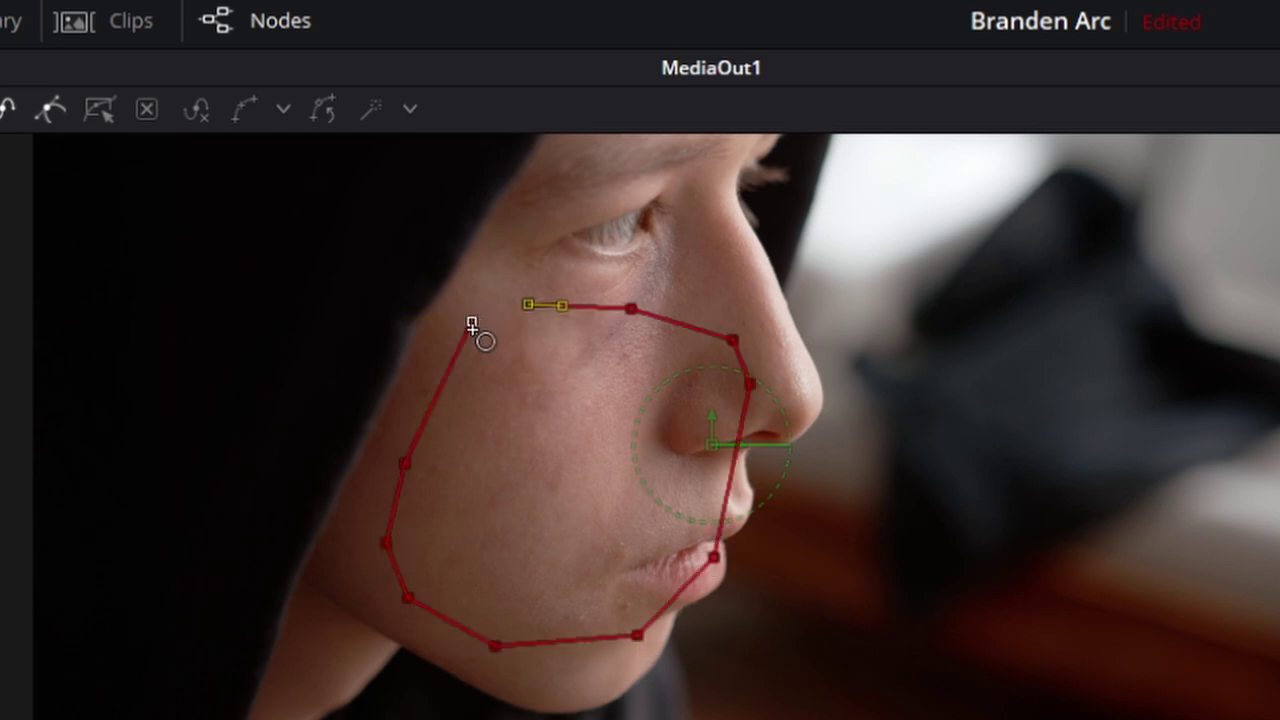
{"action": "left_click", "coordinate": [471, 322]}
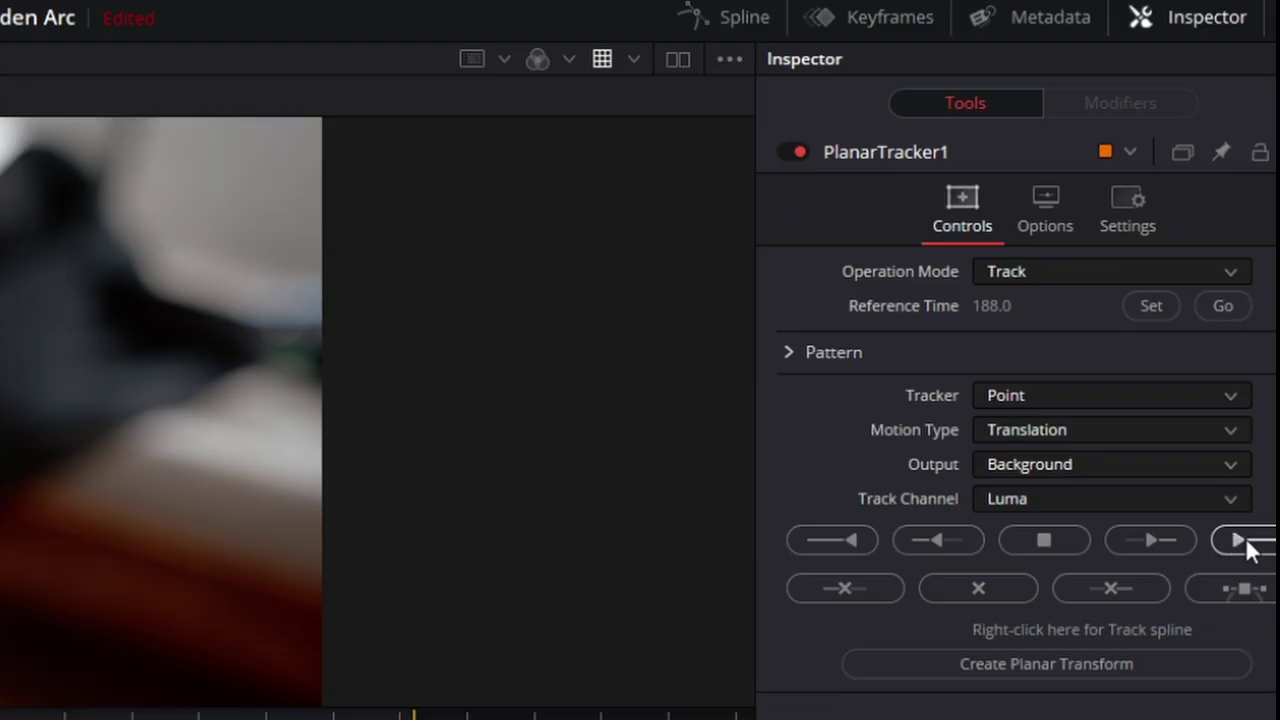
{"action": "left_click", "coordinate": [1247, 537]}
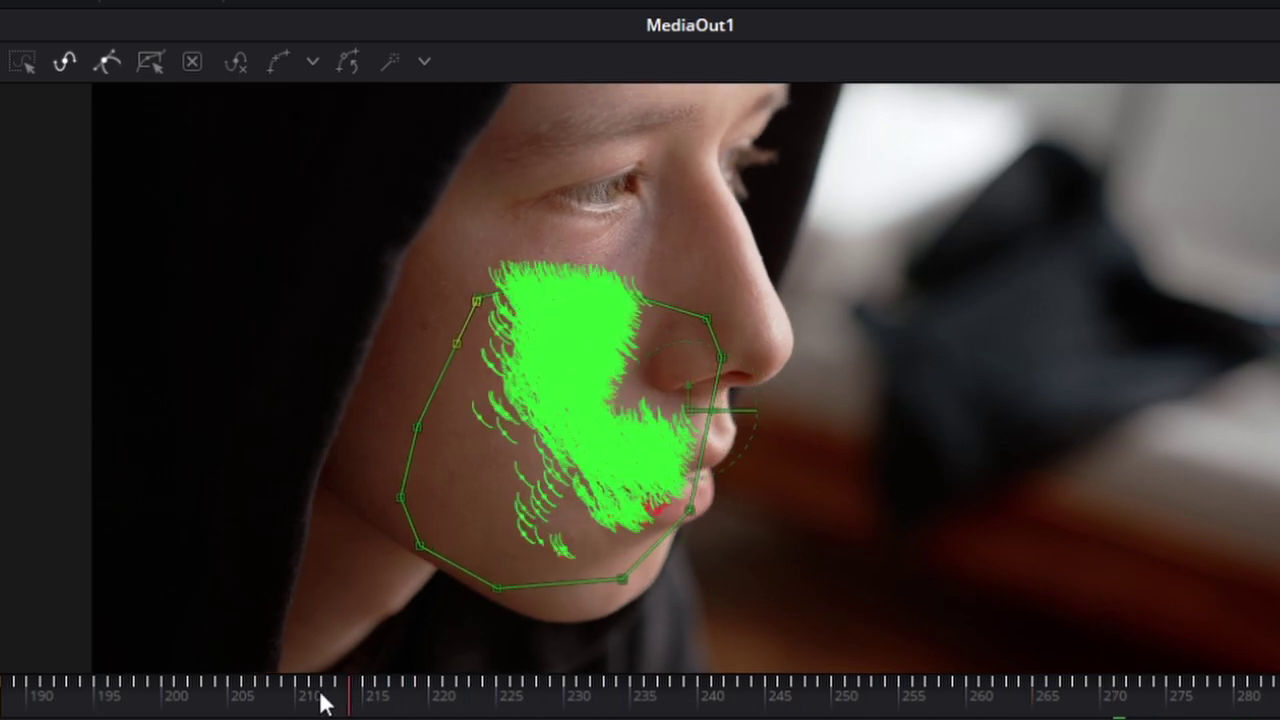
{"action": "left_click_drag", "start_coordinate": [322, 703], "coordinate": [752, 712]}
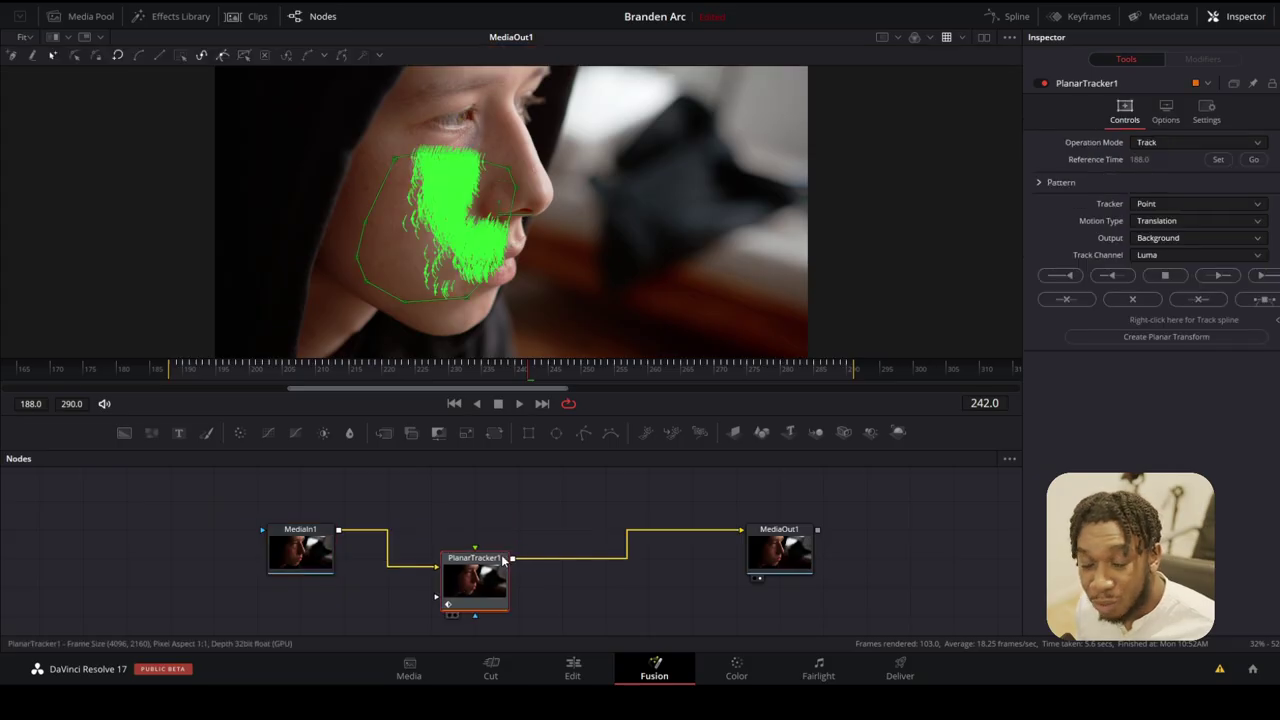
Step: Add the Paper-airplane tattoo PNG from User Smart Bins as a node above PlanarTracker1, view it, and hide the media pool
{"action": "left_click", "coordinate": [86, 18]}
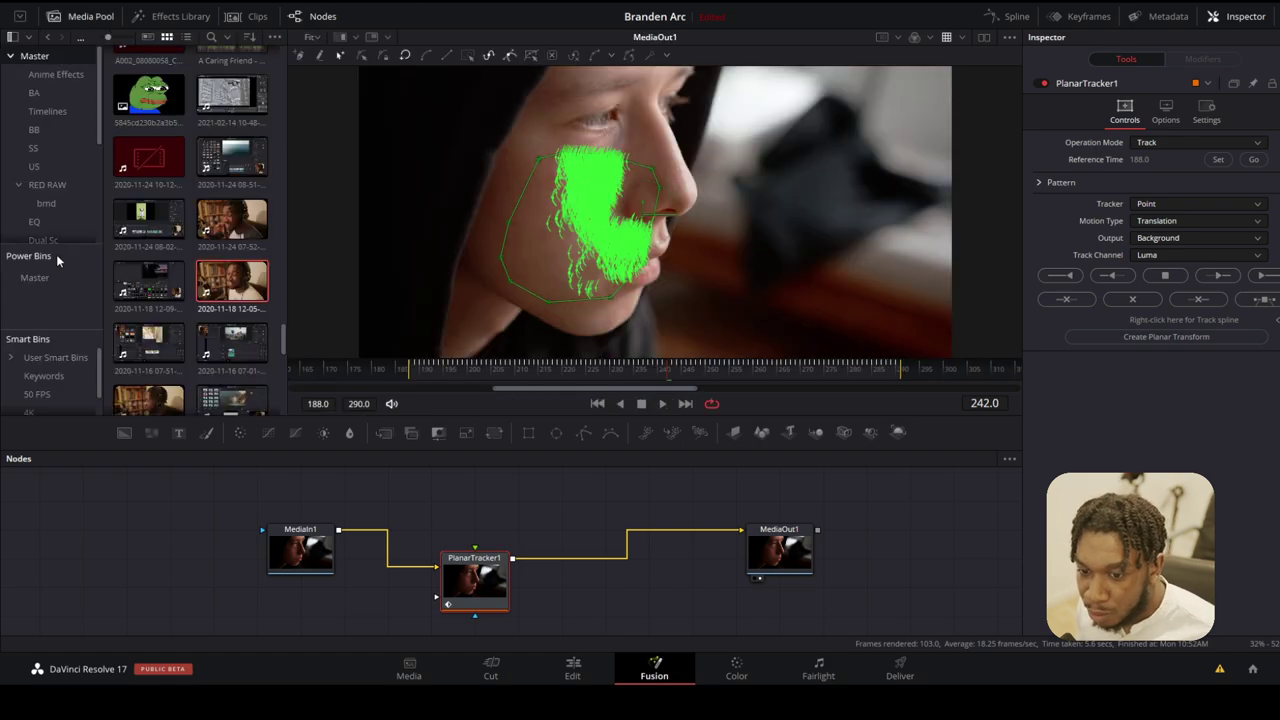
{"action": "left_click", "coordinate": [46, 358]}
{"action": "scroll", "coordinate": [182, 212], "scroll_direction": "down", "scroll_amount": 3}
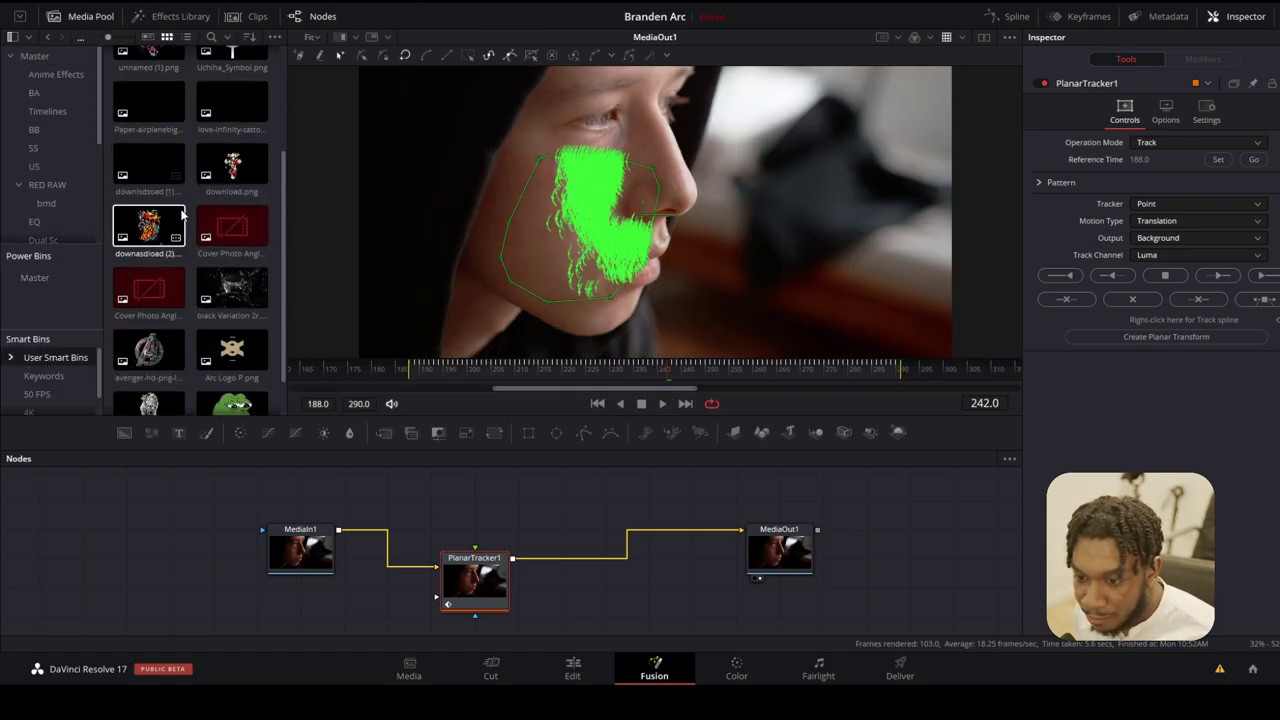
{"action": "scroll", "coordinate": [182, 212], "scroll_direction": "up", "scroll_amount": 1}
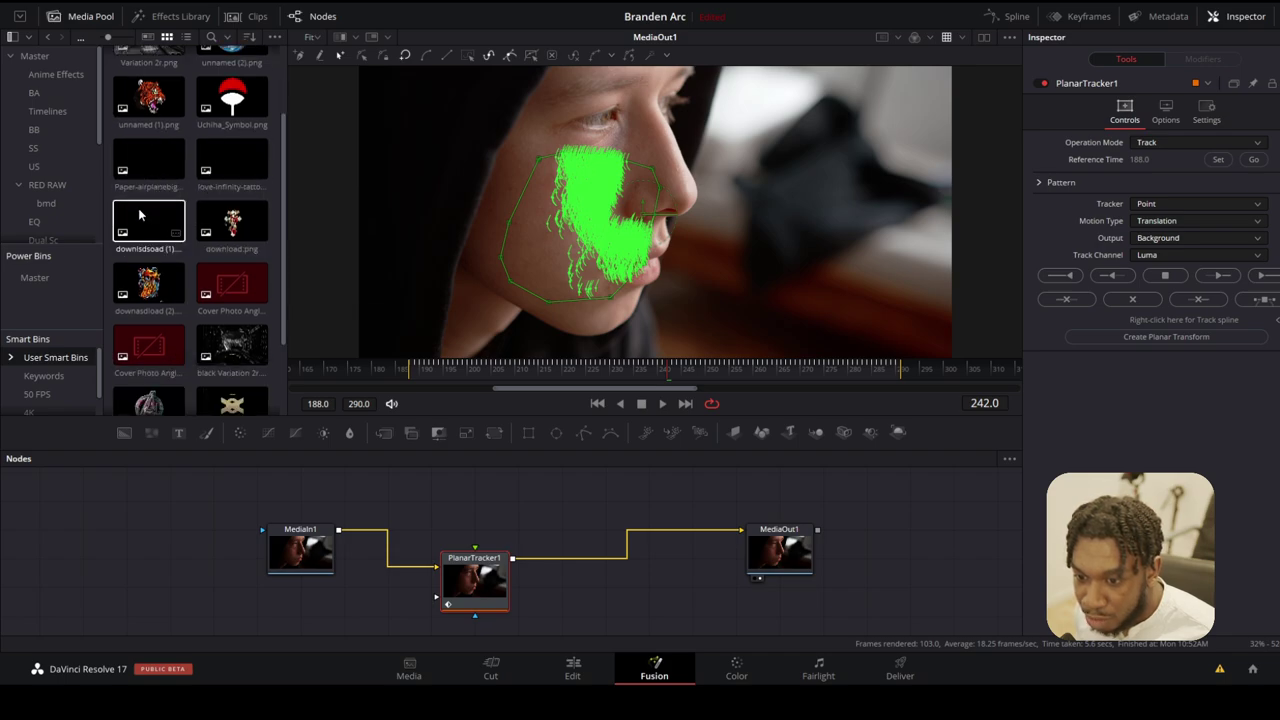
{"action": "left_click_drag", "start_coordinate": [142, 158], "coordinate": [437, 514]}
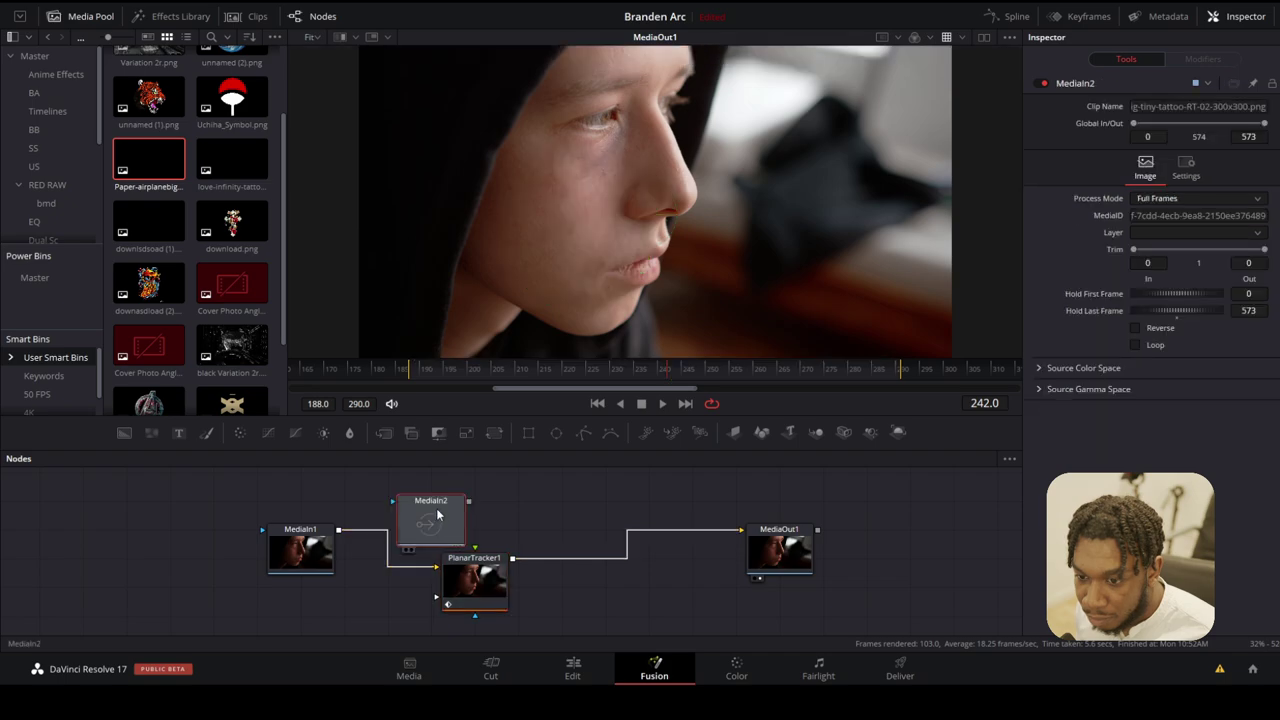
{"action": "key", "text": "1"}
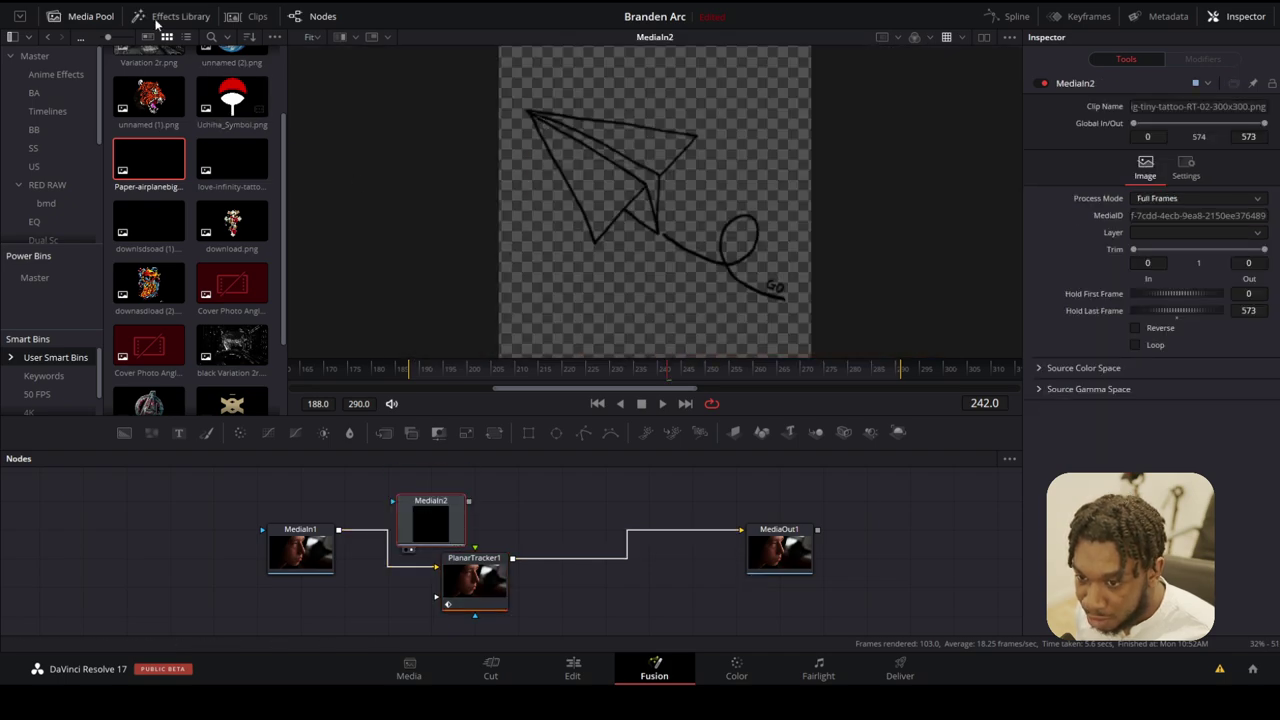
{"action": "left_click", "coordinate": [90, 17]}
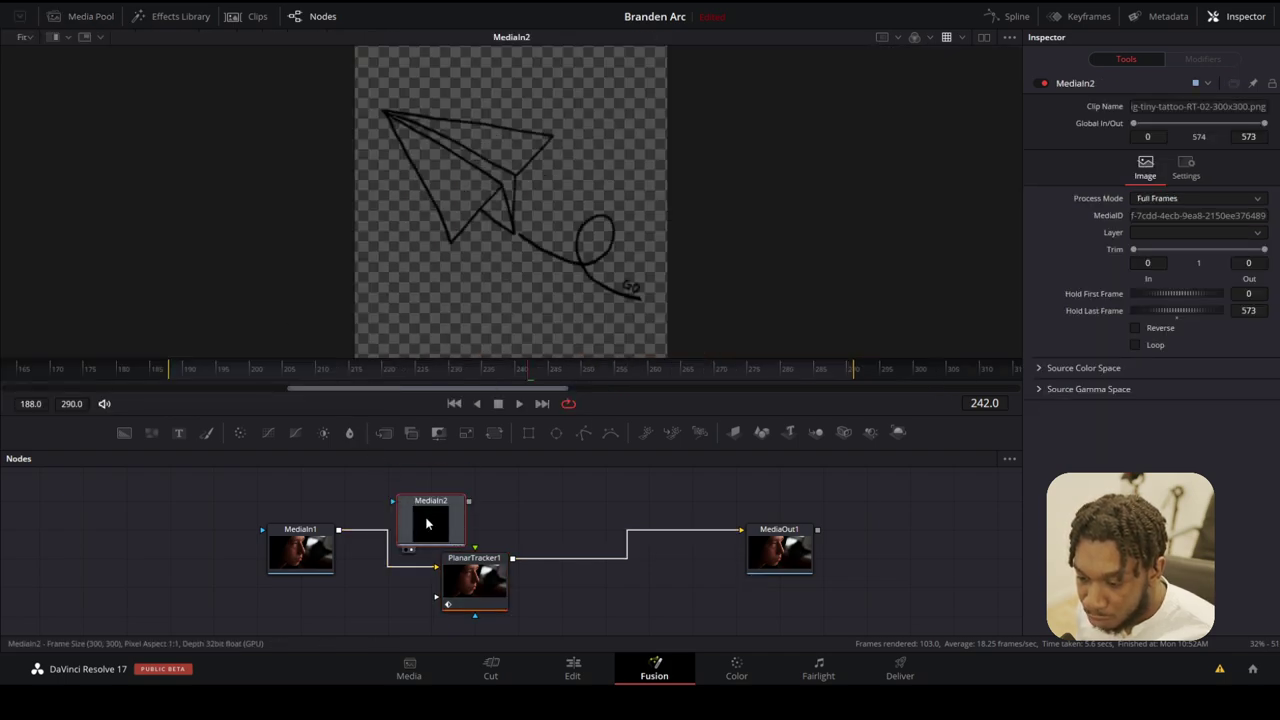
Step: Display PlanarTracker1 in the viewer and set its operation mode to Corner Pin
{"action": "left_click", "coordinate": [479, 598]}
{"action": "key", "text": "1"}
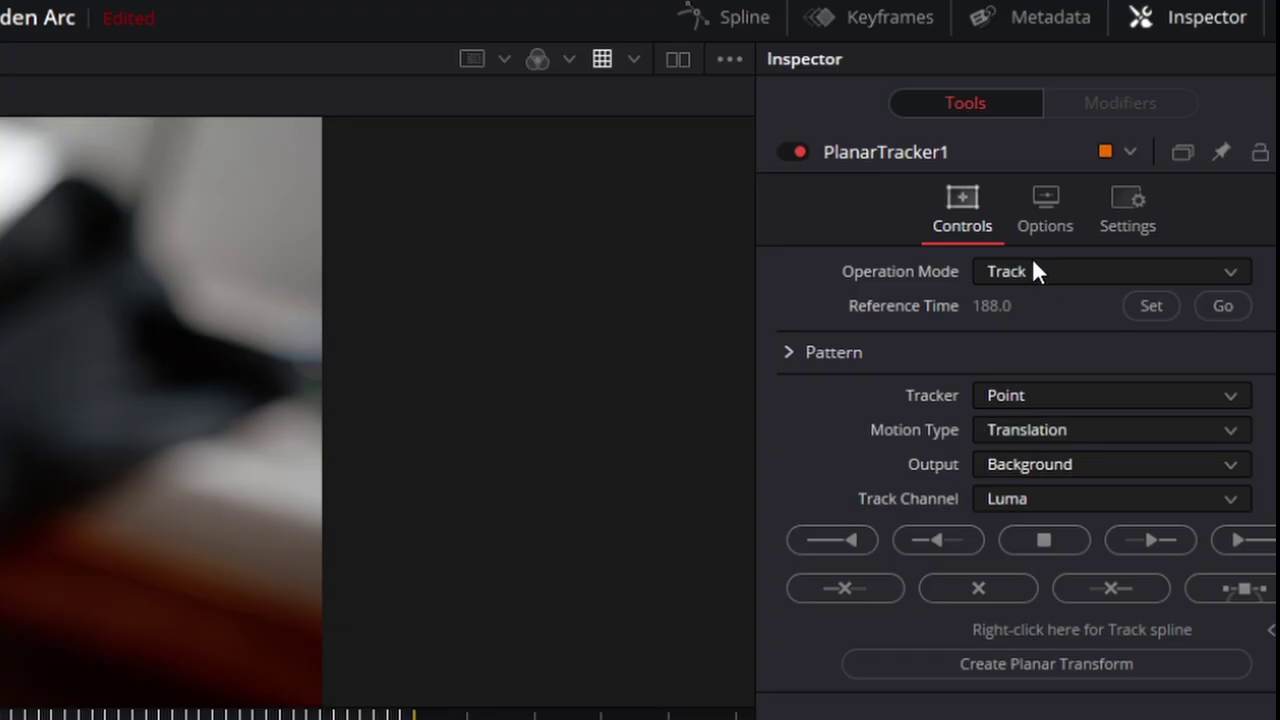
{"action": "left_click", "coordinate": [1035, 270]}
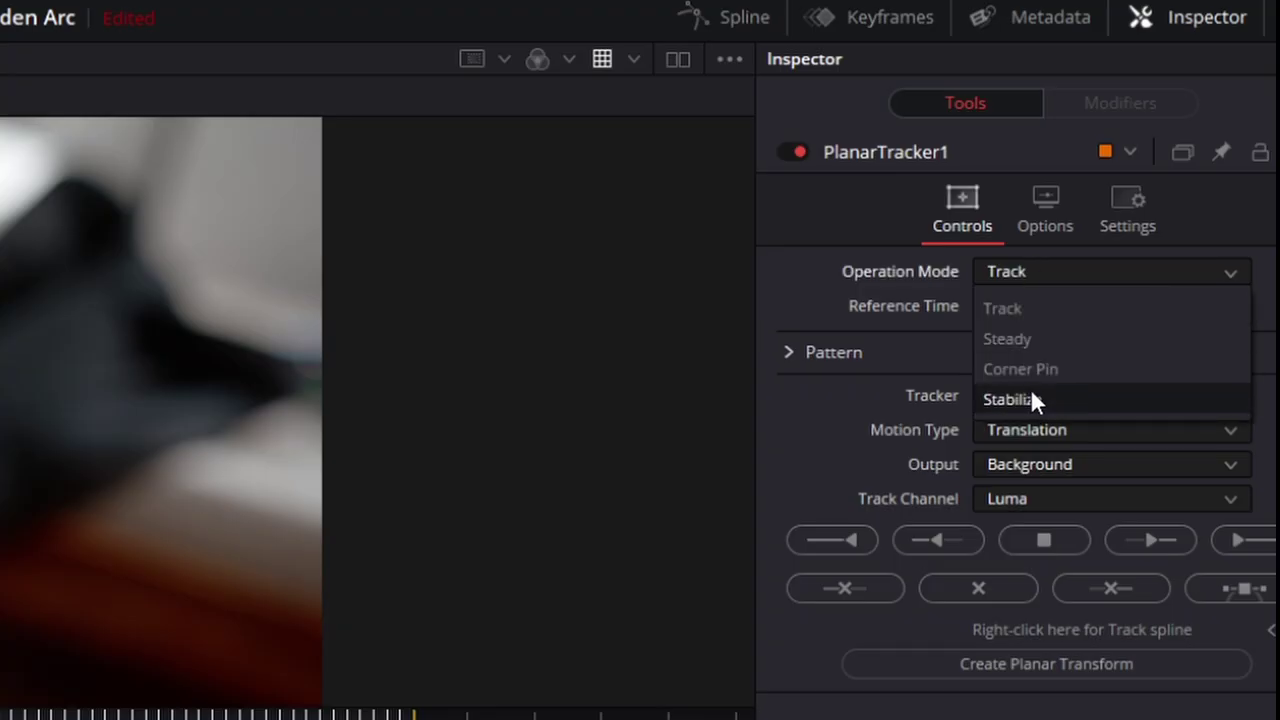
{"action": "left_click", "coordinate": [1020, 368]}
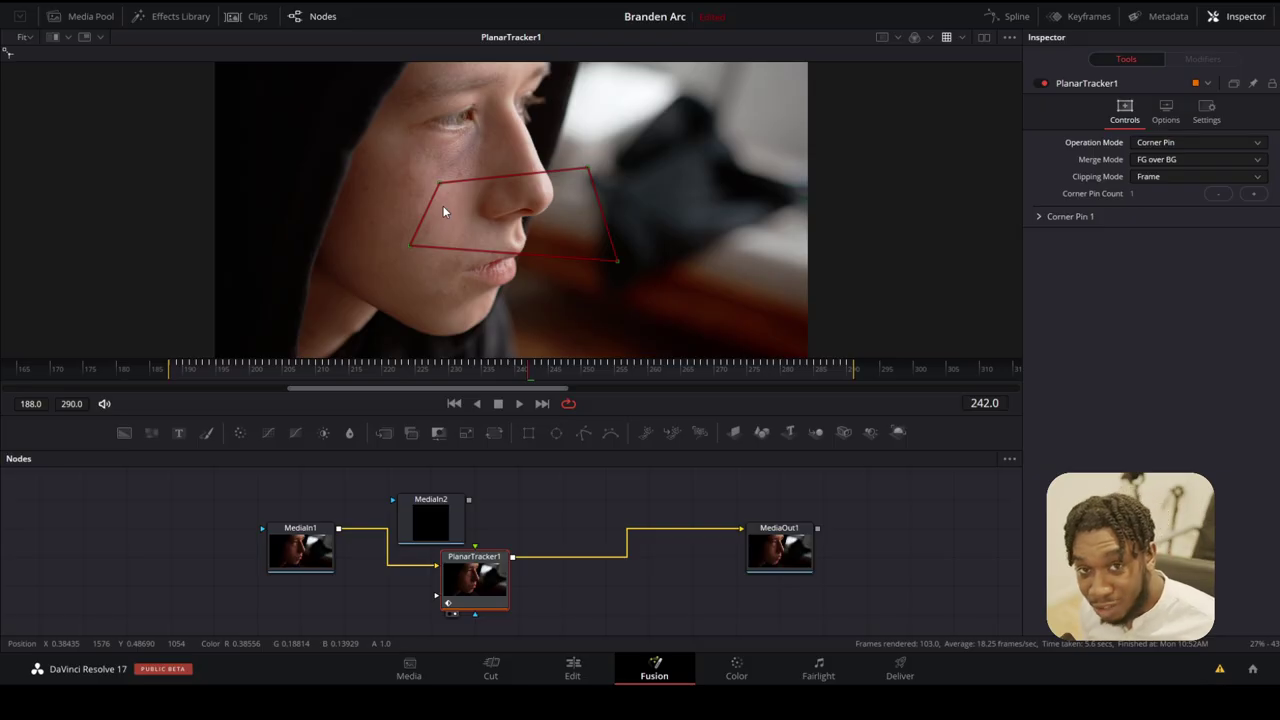
Step: Rename the MediaIn2 tattoo node as Paperplane and connect its output to PlanarTracker1's green corner-pin input
{"action": "left_click", "coordinate": [425, 528]}
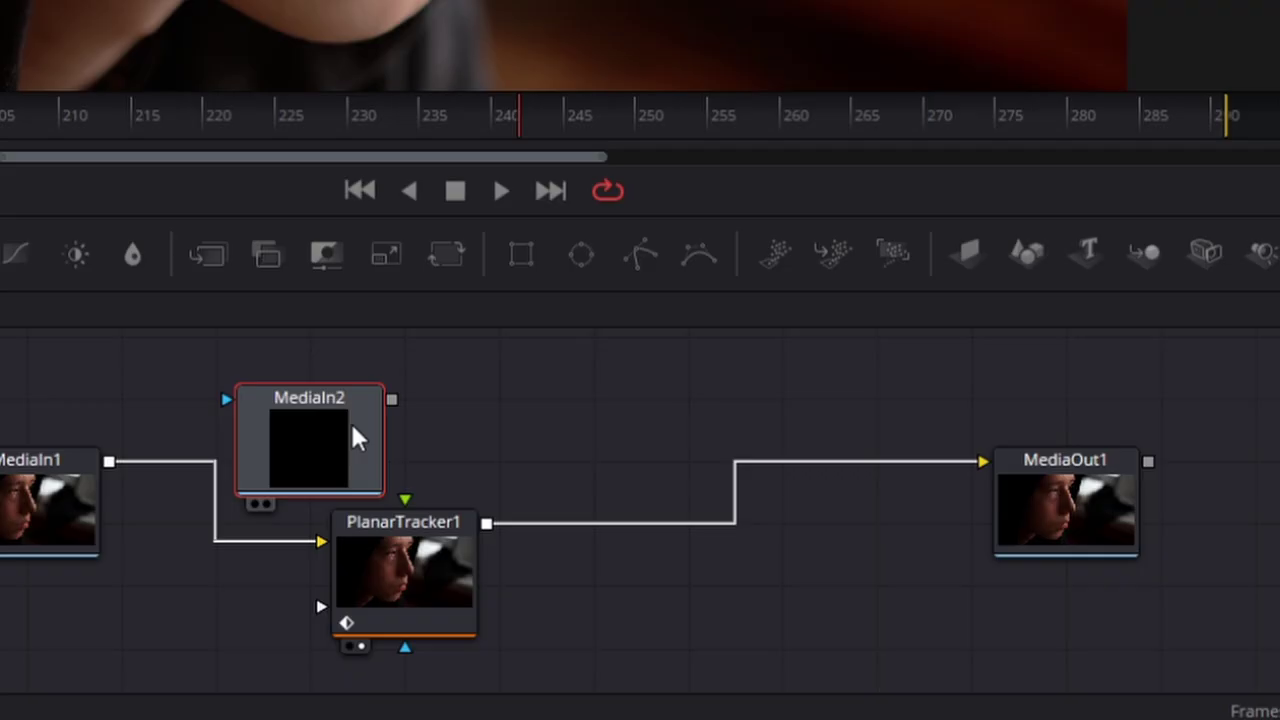
{"action": "key", "text": "F2"}
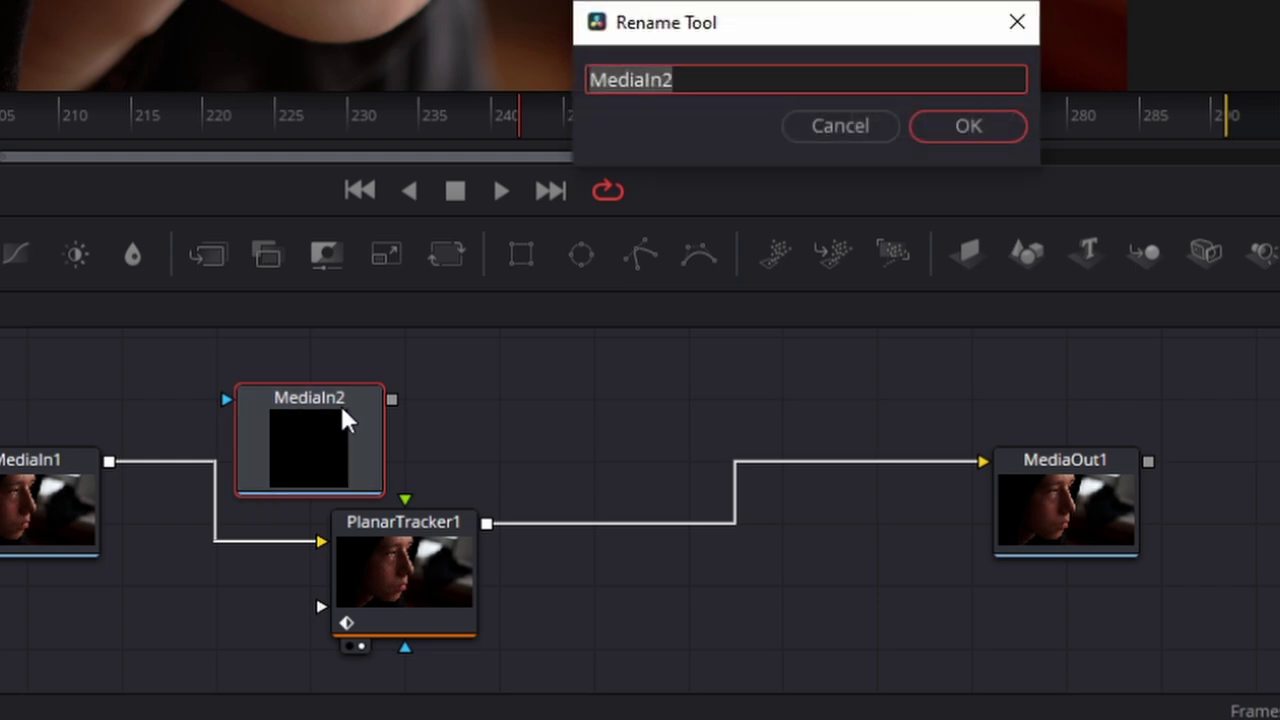
{"action": "type", "text": "Paperplane"}
{"action": "key", "text": "Return"}
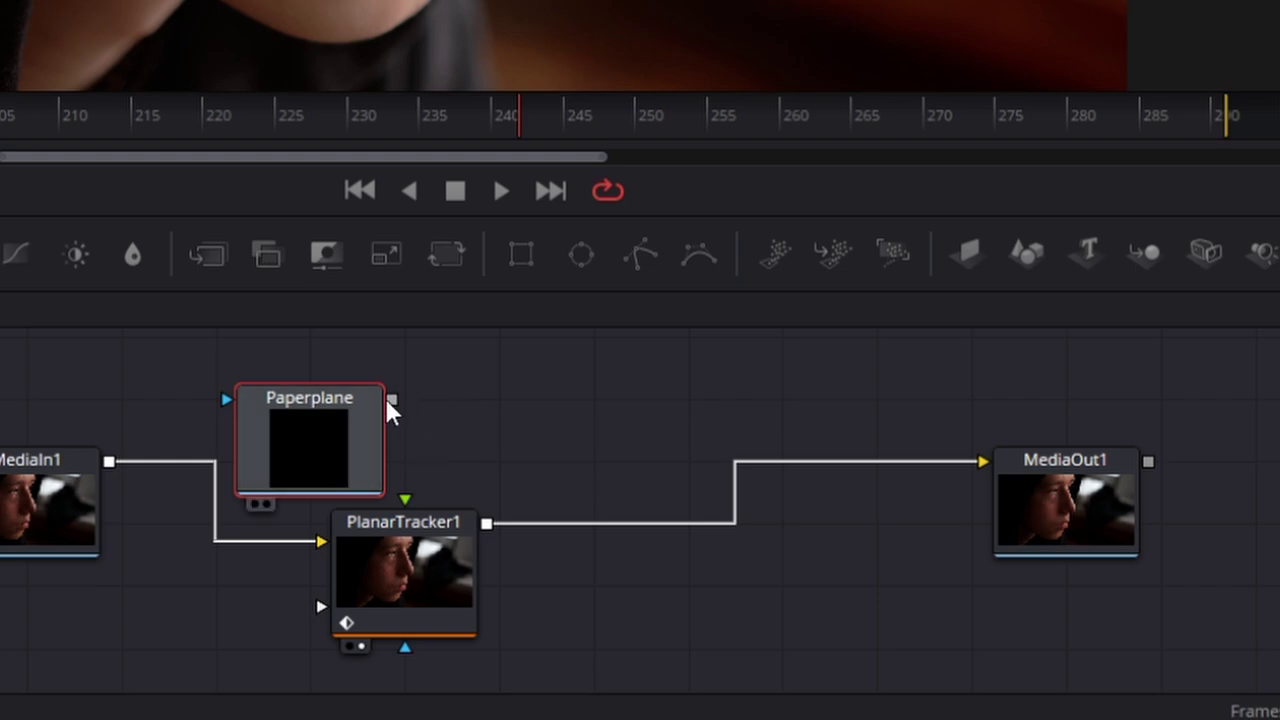
{"action": "left_click_drag", "start_coordinate": [392, 398], "coordinate": [420, 553]}
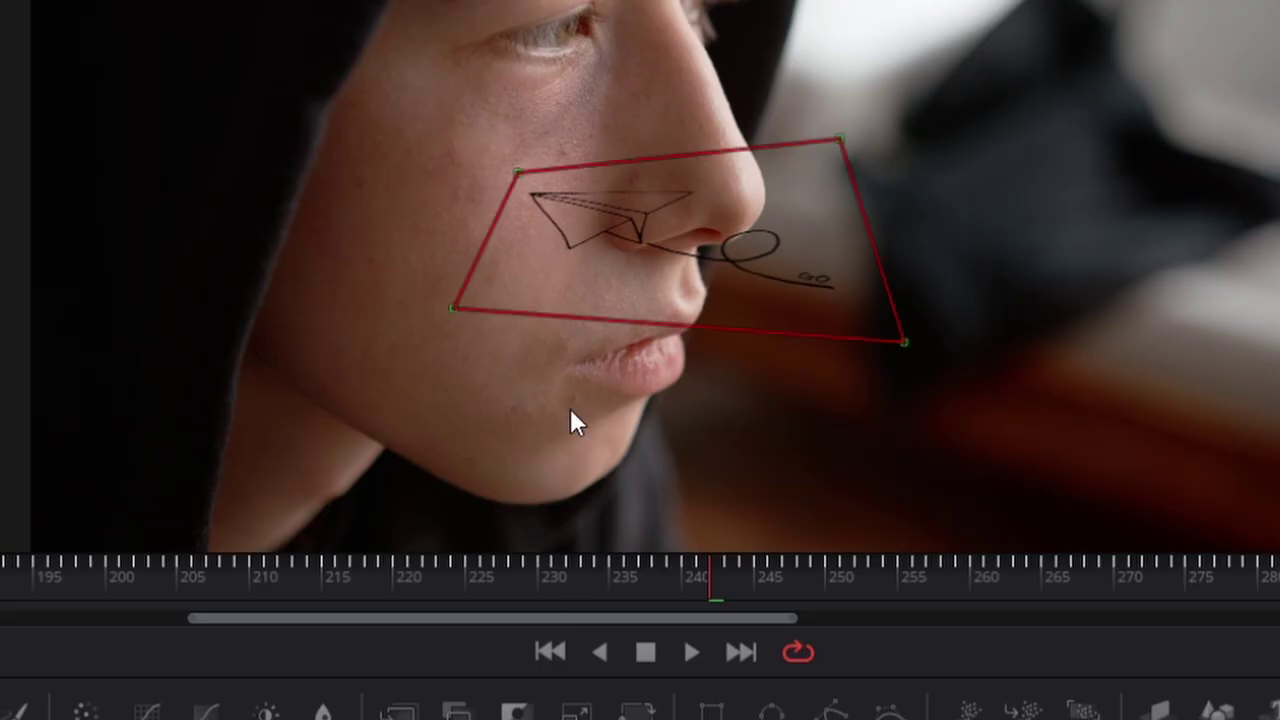
Step: Reshape the corner pin around the paper airplane into a small, slightly tilted quadrilateral on the cheek below the eye
{"action": "left_click_drag", "start_coordinate": [519, 174], "coordinate": [407, 166]}
{"action": "left_click_drag", "start_coordinate": [838, 140], "coordinate": [534, 122]}
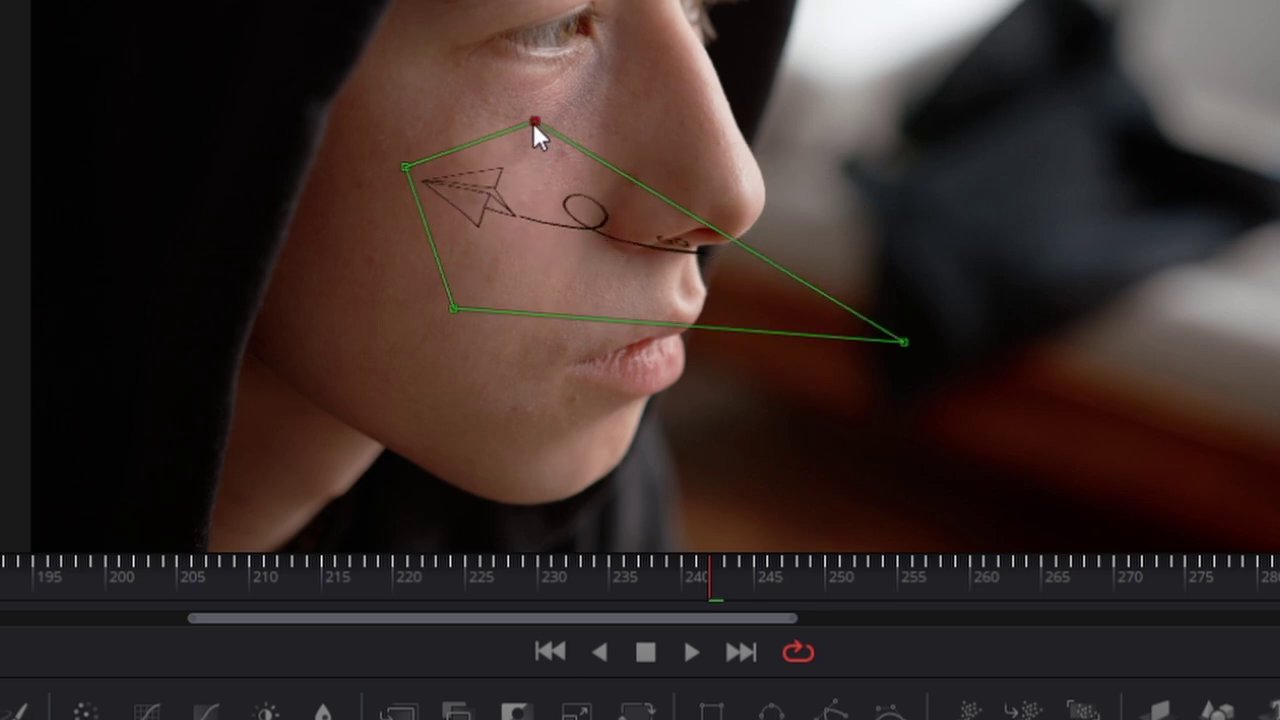
{"action": "left_click_drag", "start_coordinate": [456, 309], "coordinate": [430, 297]}
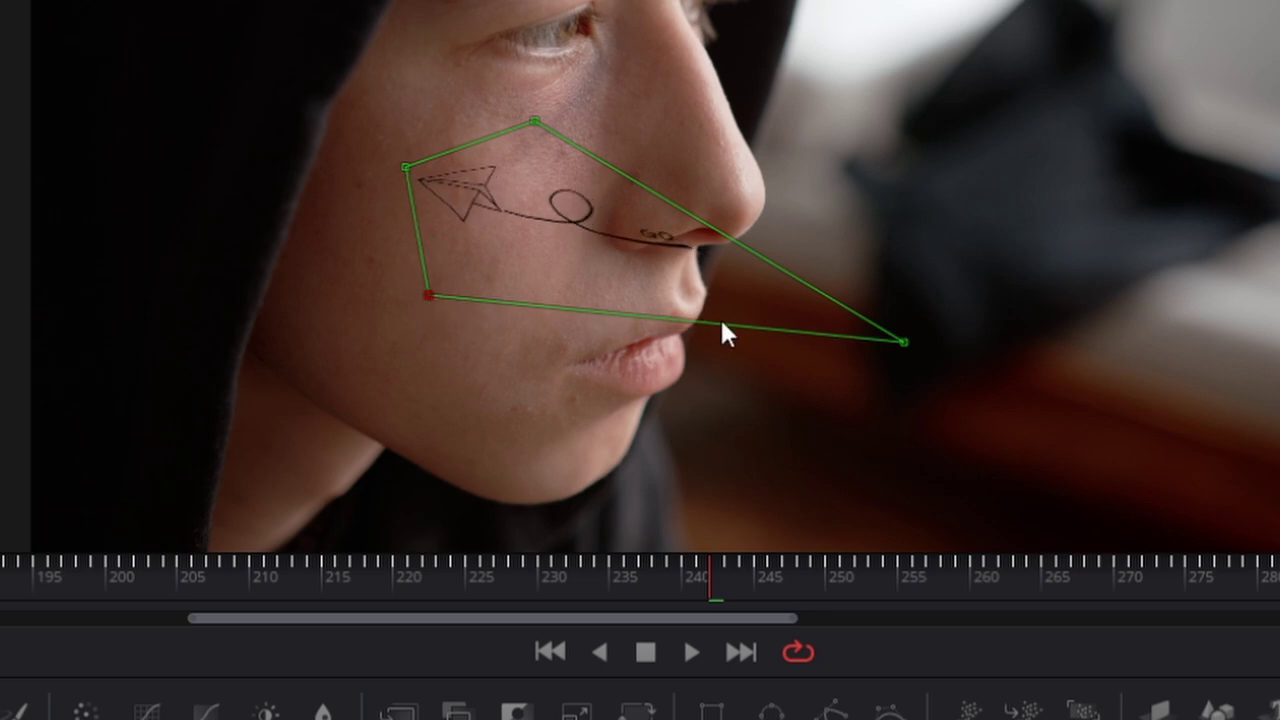
{"action": "mouse_move", "coordinate": [903, 342]}
{"action": "left_mouse_down"}
{"action": "mouse_move", "coordinate": [551, 237]}
{"action": "mouse_move", "coordinate": [575, 240]}
{"action": "left_mouse_up"}
{"action": "left_click_drag", "start_coordinate": [432, 289], "coordinate": [454, 264]}
{"action": "mouse_move", "coordinate": [576, 240]}
{"action": "left_mouse_down"}
{"action": "mouse_move", "coordinate": [555, 220]}
{"action": "mouse_move", "coordinate": [564, 226]}
{"action": "left_mouse_up"}
{"action": "left_click_drag", "start_coordinate": [535, 122], "coordinate": [513, 140]}
{"action": "left_click_drag", "start_coordinate": [411, 169], "coordinate": [414, 163]}
{"action": "left_click_drag", "start_coordinate": [449, 257], "coordinate": [441, 253]}
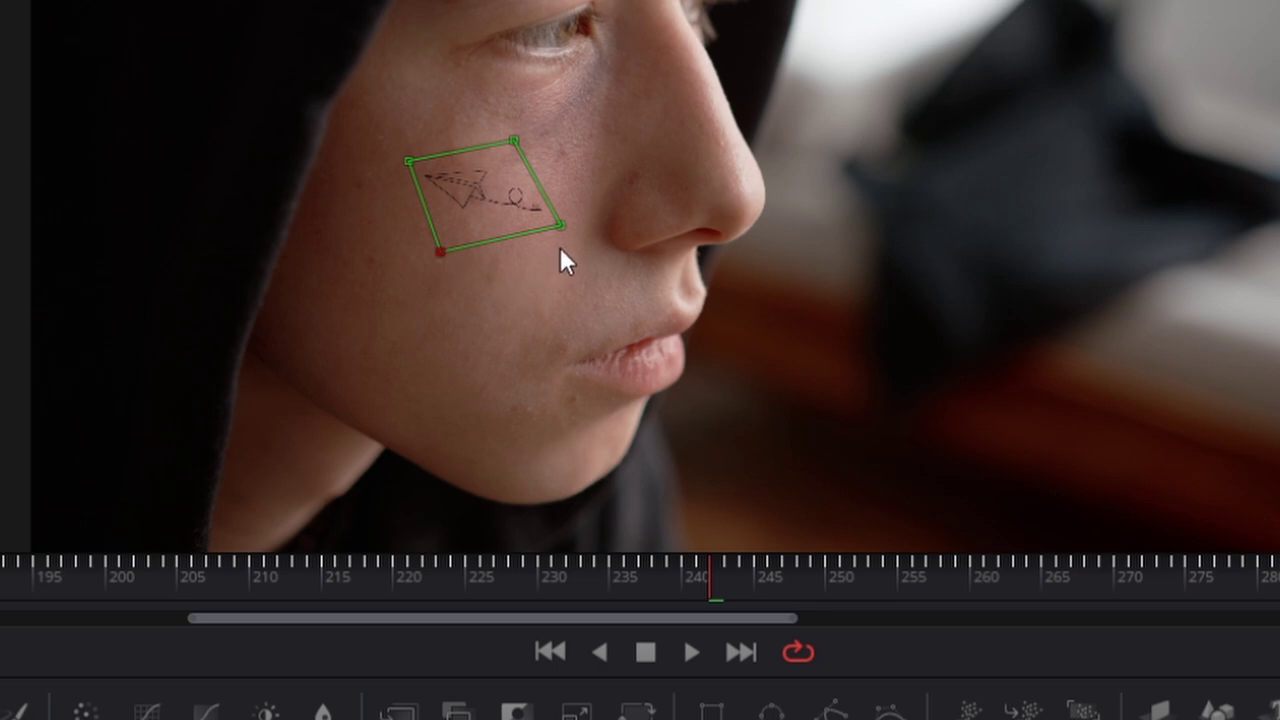
{"action": "left_click_drag", "start_coordinate": [558, 226], "coordinate": [554, 233]}
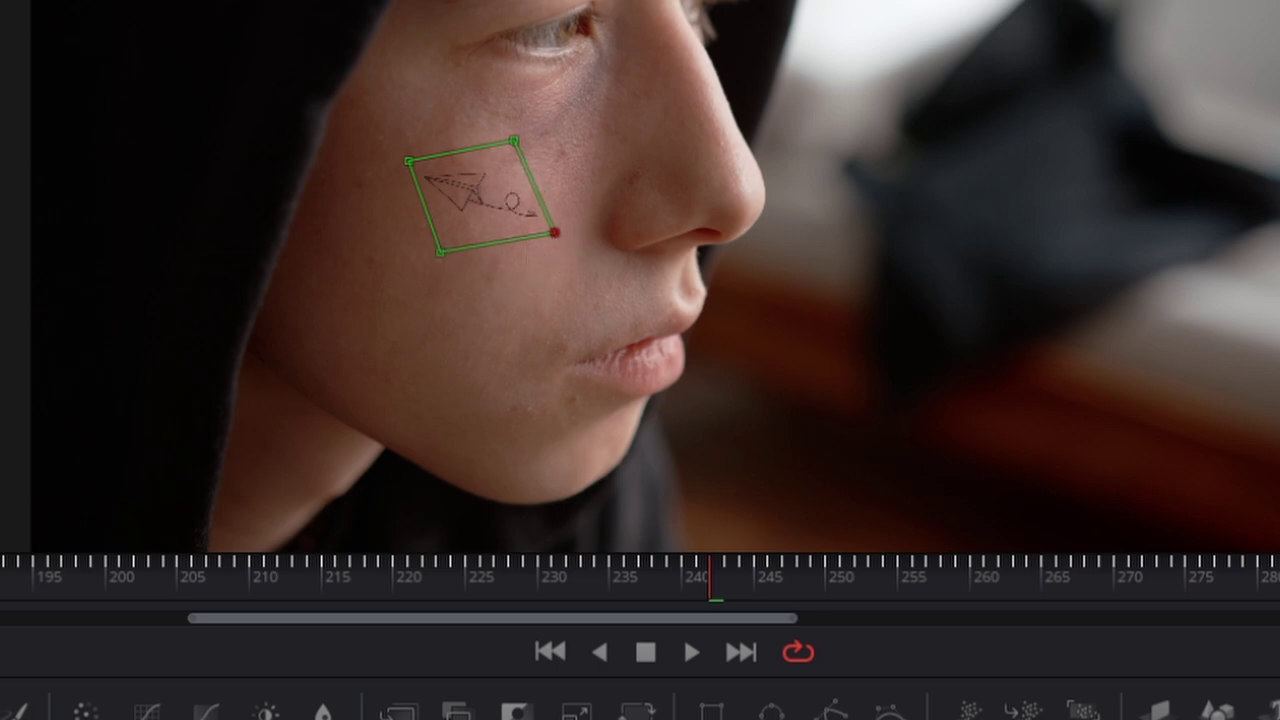
Step: Deselect the tracker and play the clip to check how the tattoo follows the face
{"action": "key", "text": "ctrl+shift+a"}
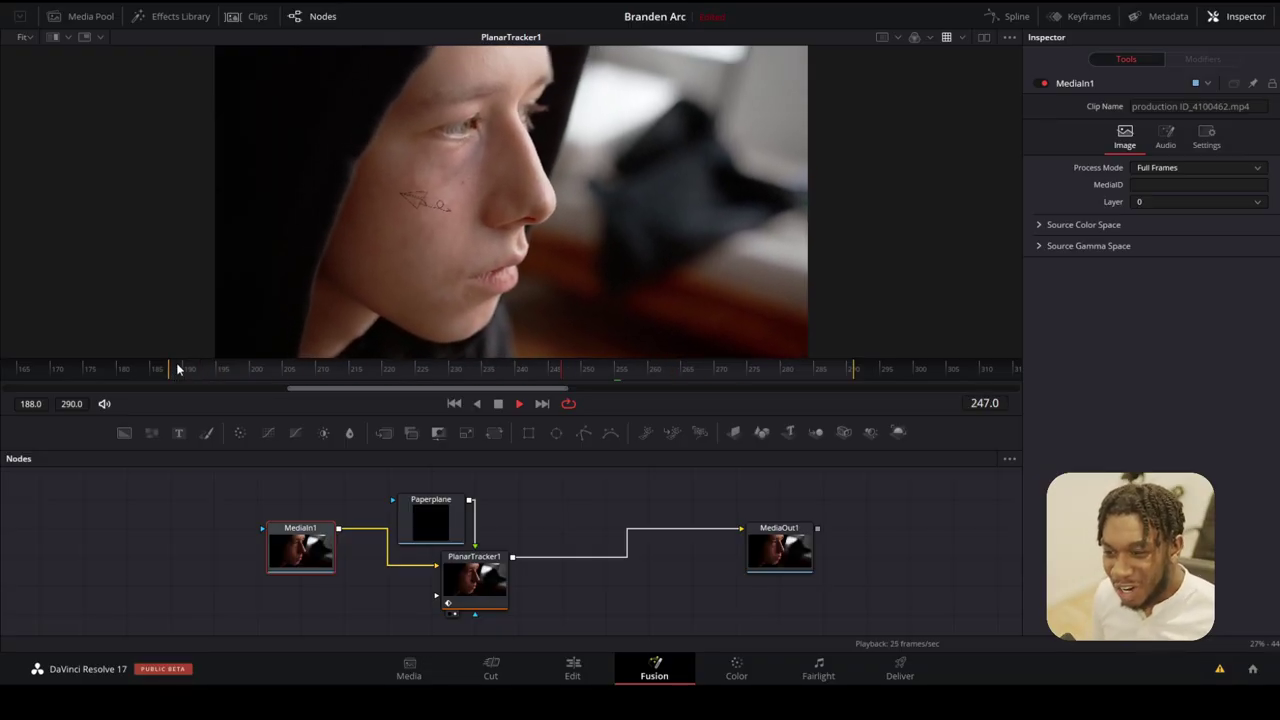
{"action": "key", "text": "space"}
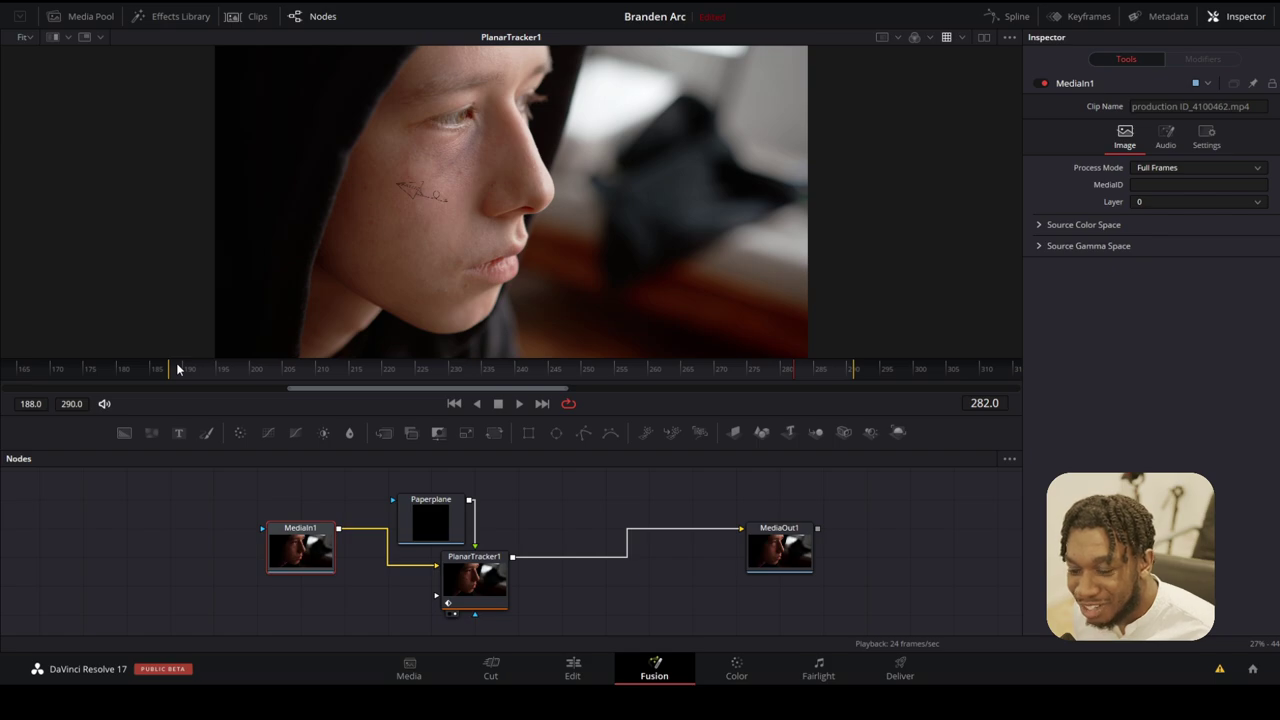
{"action": "key", "text": "space"}
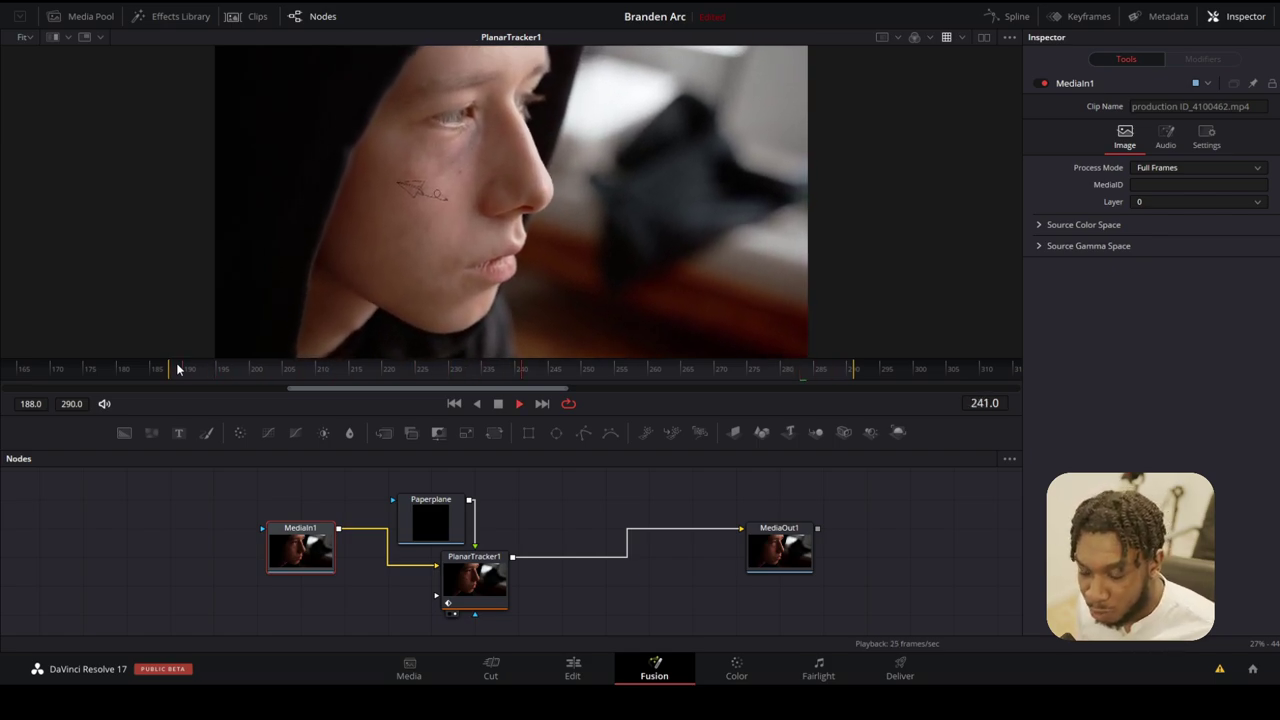
Step: Spread out the node layout by moving Paperplane up and MediaIn1 and PlanarTracker1 down
{"action": "left_click_drag", "start_coordinate": [432, 521], "coordinate": [432, 503]}
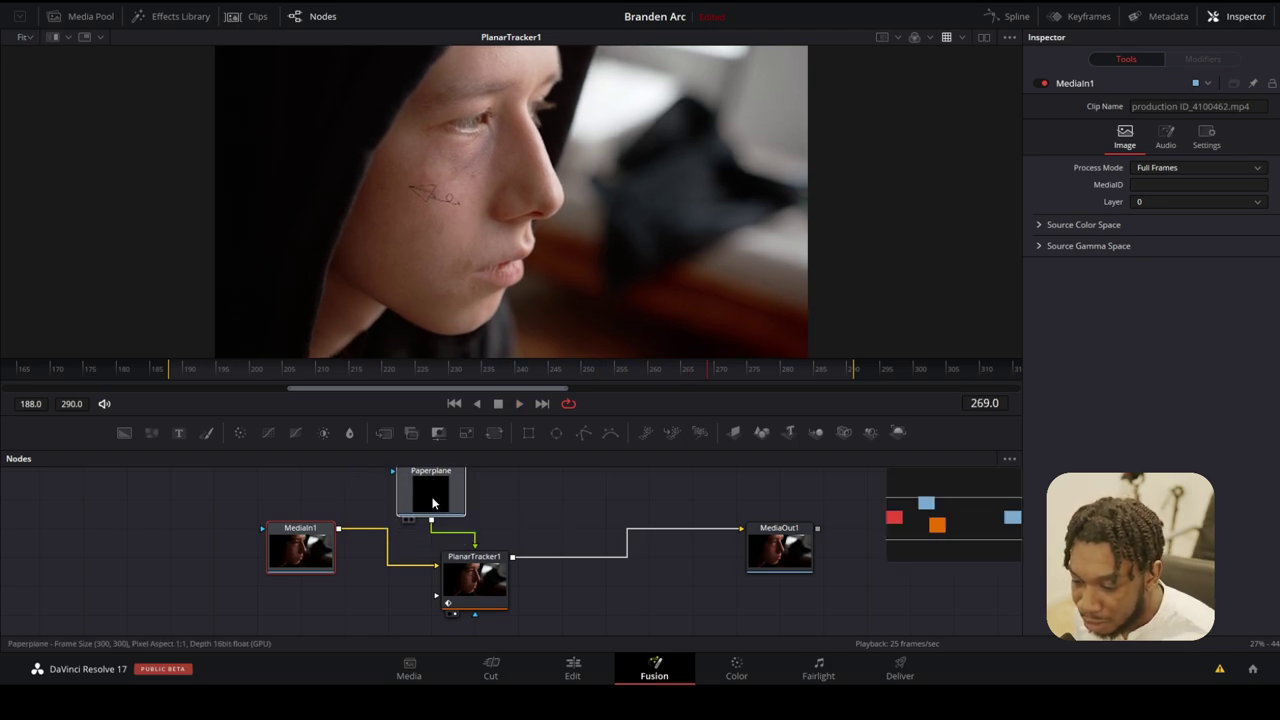
{"action": "left_click_drag", "start_coordinate": [336, 565], "coordinate": [336, 594]}
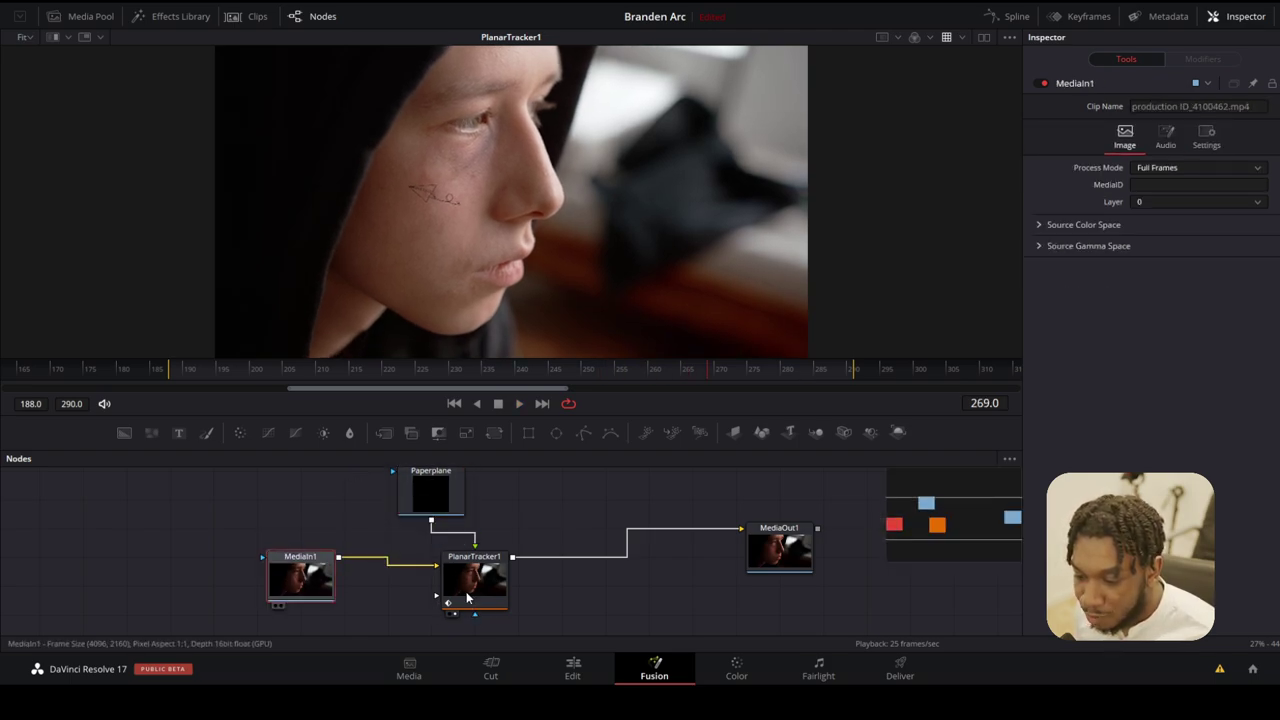
{"action": "left_click_drag", "start_coordinate": [469, 597], "coordinate": [469, 626]}
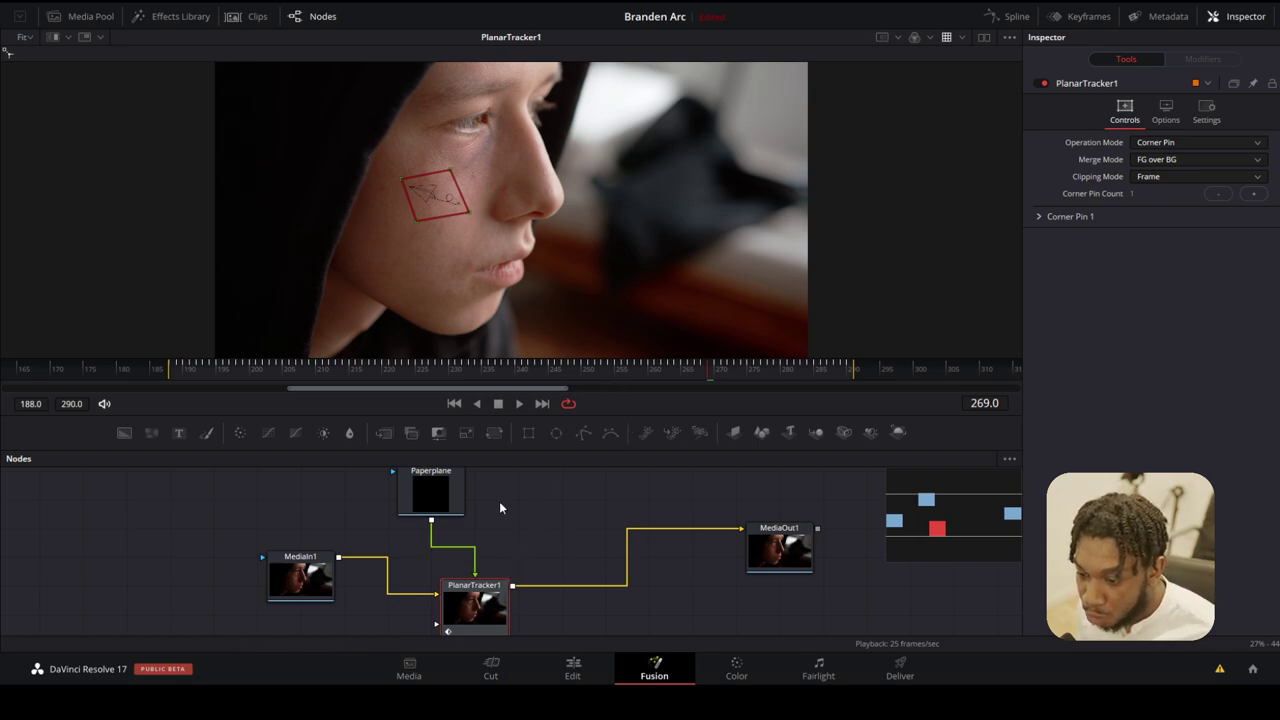
Step: Delete the Paperplane node and feed the wave image unnamed (2).png from the media pool into PlanarTracker1's corner-pin input instead
{"action": "scroll", "coordinate": [447, 530], "scroll_direction": "up", "scroll_amount": 1}
{"action": "left_click", "coordinate": [443, 533]}
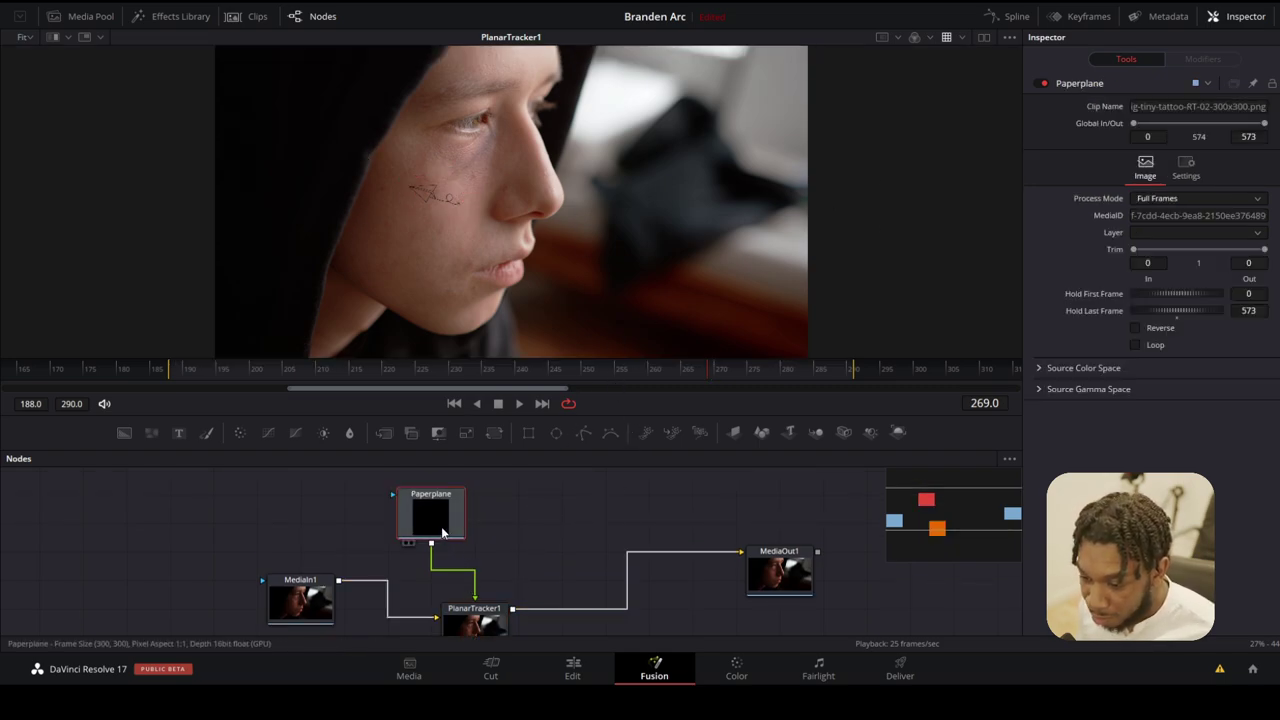
{"action": "key", "text": "Delete"}
{"action": "left_click", "coordinate": [82, 16]}
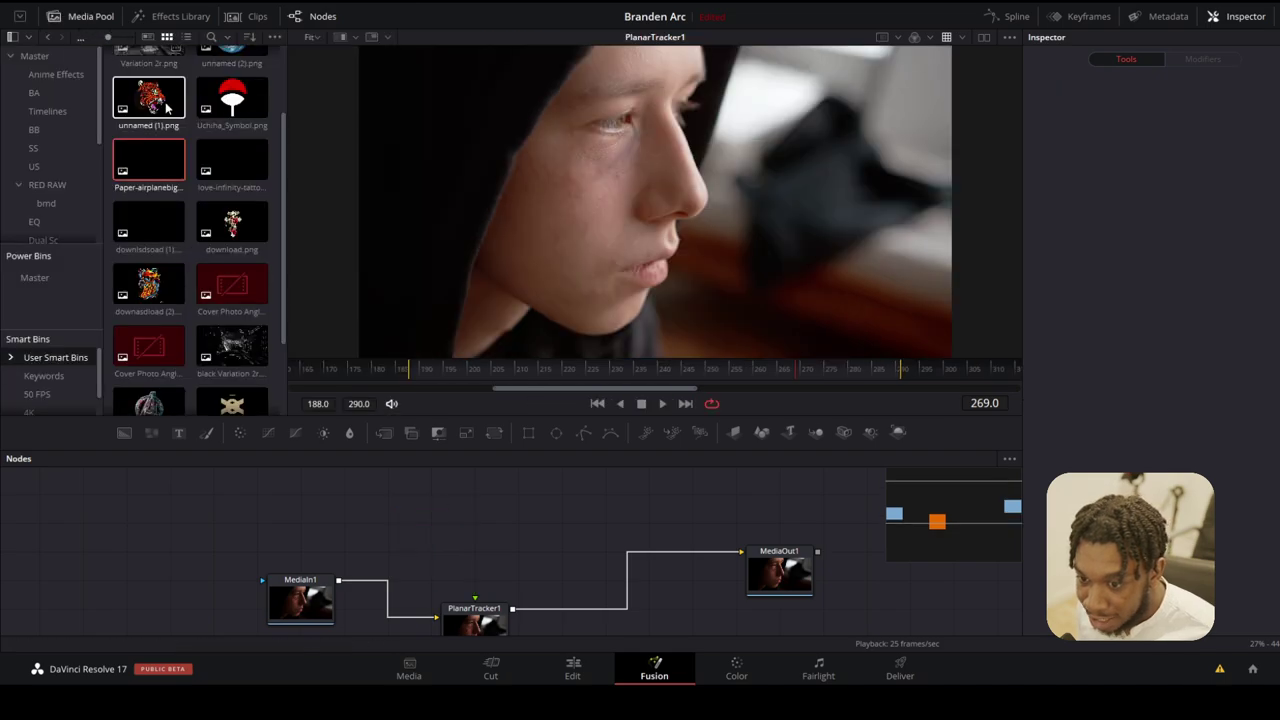
{"action": "scroll", "coordinate": [157, 222], "scroll_direction": "up", "scroll_amount": 1}
{"action": "left_click_drag", "start_coordinate": [232, 88], "coordinate": [476, 600]}
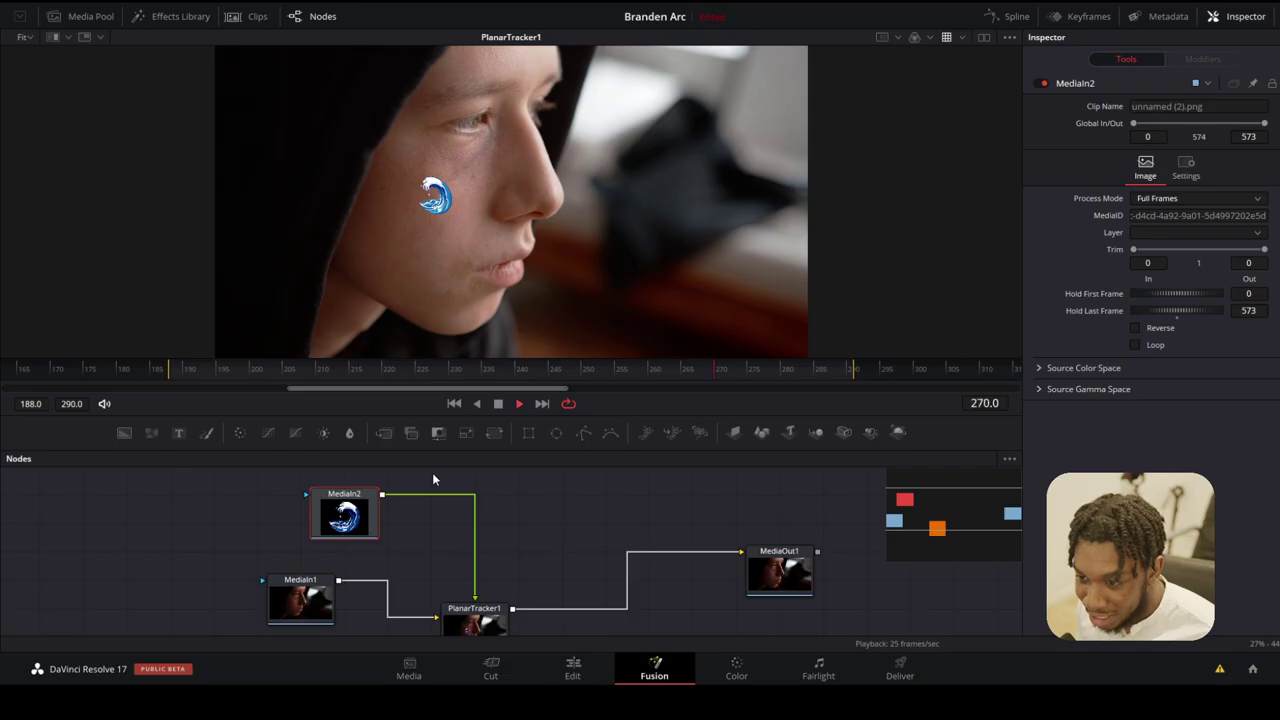
Step: Play the clip to check how the wave image sticks to the cheek
{"action": "key", "text": "space"}
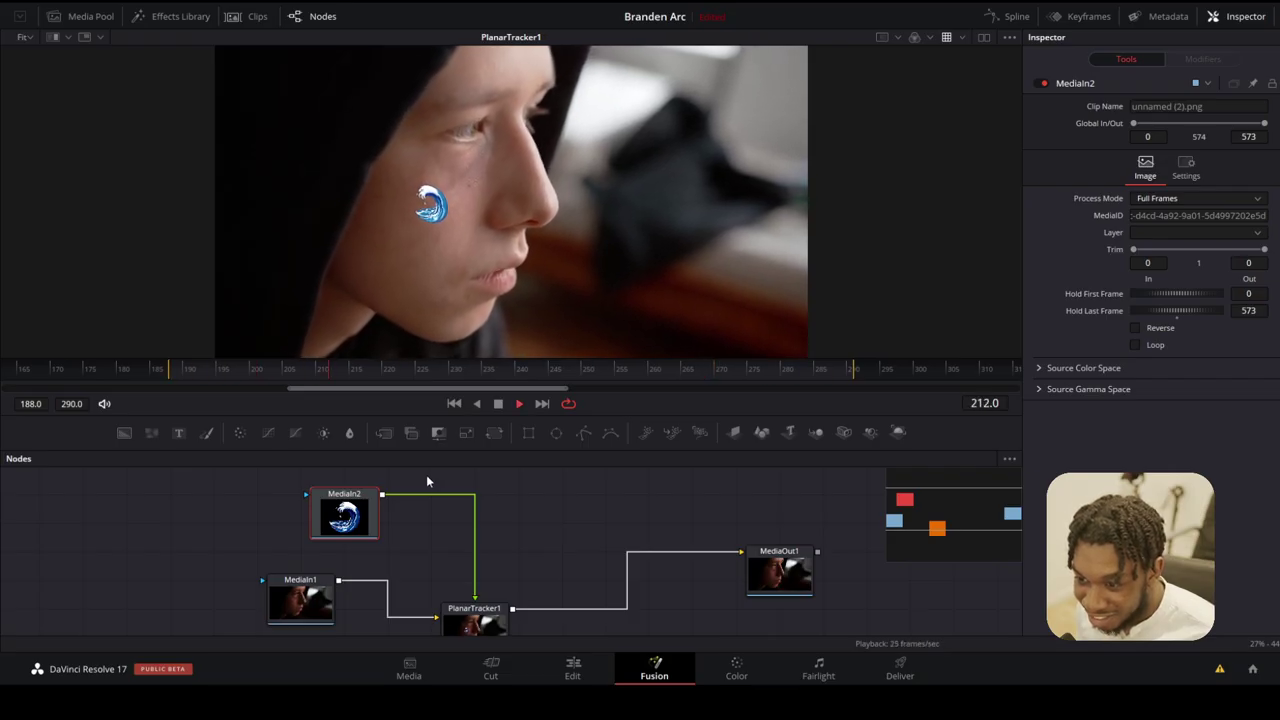
{"action": "key", "text": "space"}
{"action": "key", "text": "space"}
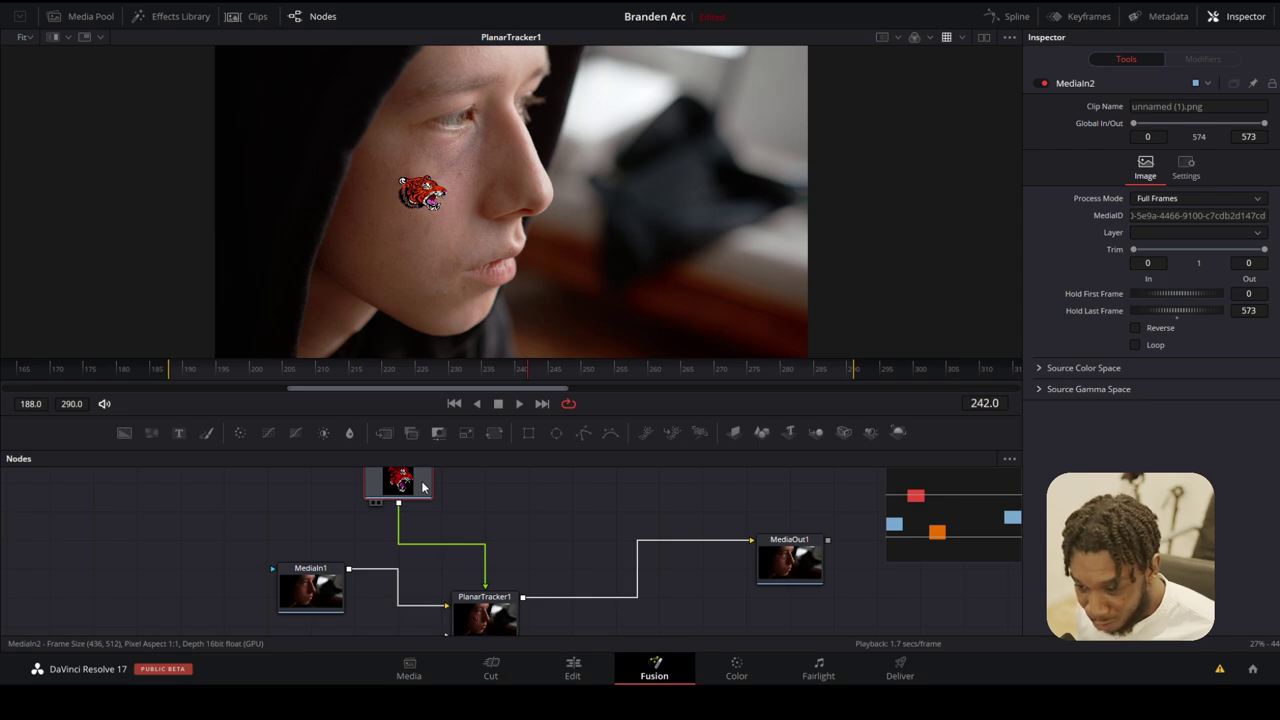
Step: Insert a Color Corrector between the tiger image's MediaIn2 and PlanarTracker1, and position it just above the tracker
{"action": "scroll", "coordinate": [422, 487], "scroll_direction": "up", "scroll_amount": 1}
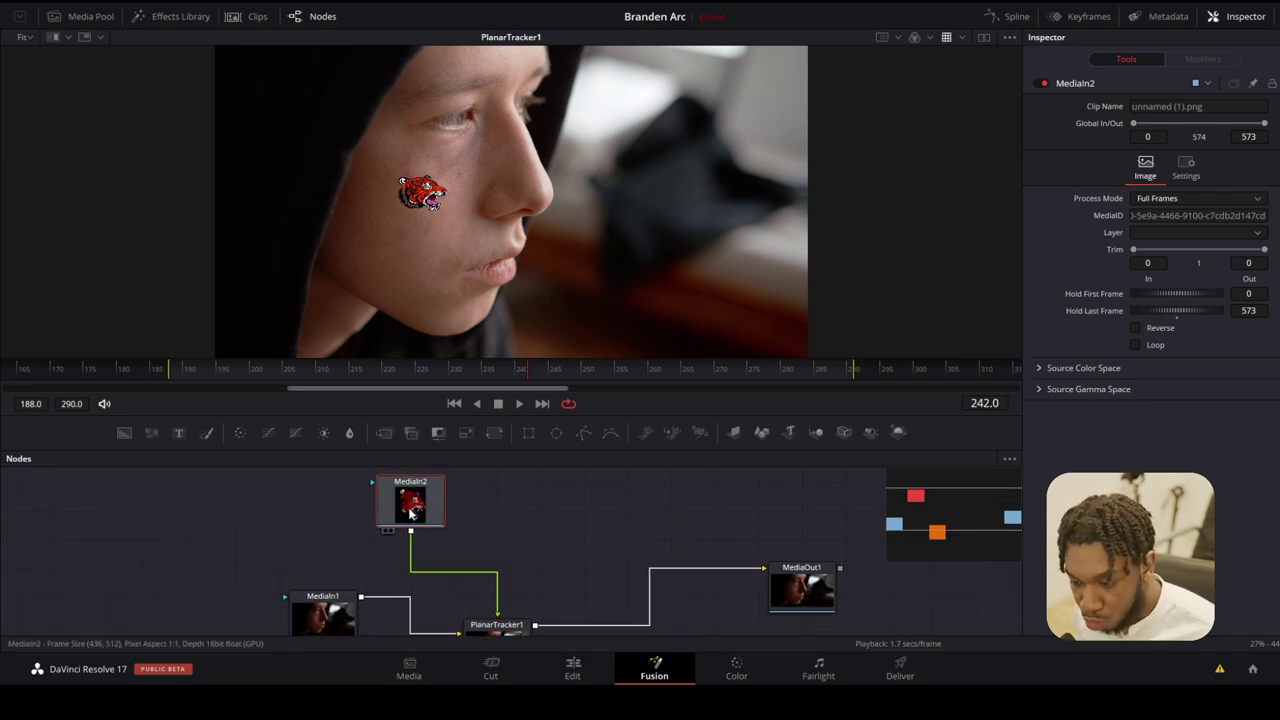
{"action": "key", "text": "shift+space"}
{"action": "scroll", "coordinate": [471, 345], "scroll_direction": "up", "scroll_amount": 5}
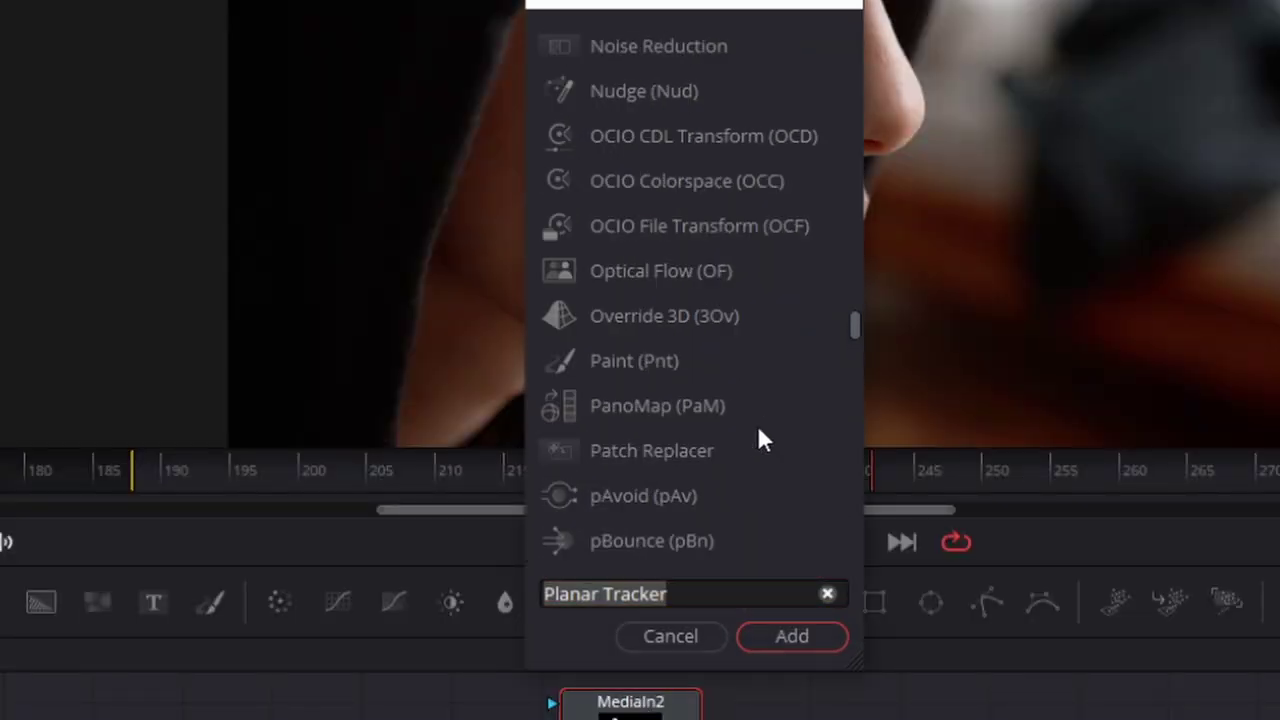
{"action": "scroll", "coordinate": [758, 432], "scroll_direction": "up", "scroll_amount": 10}
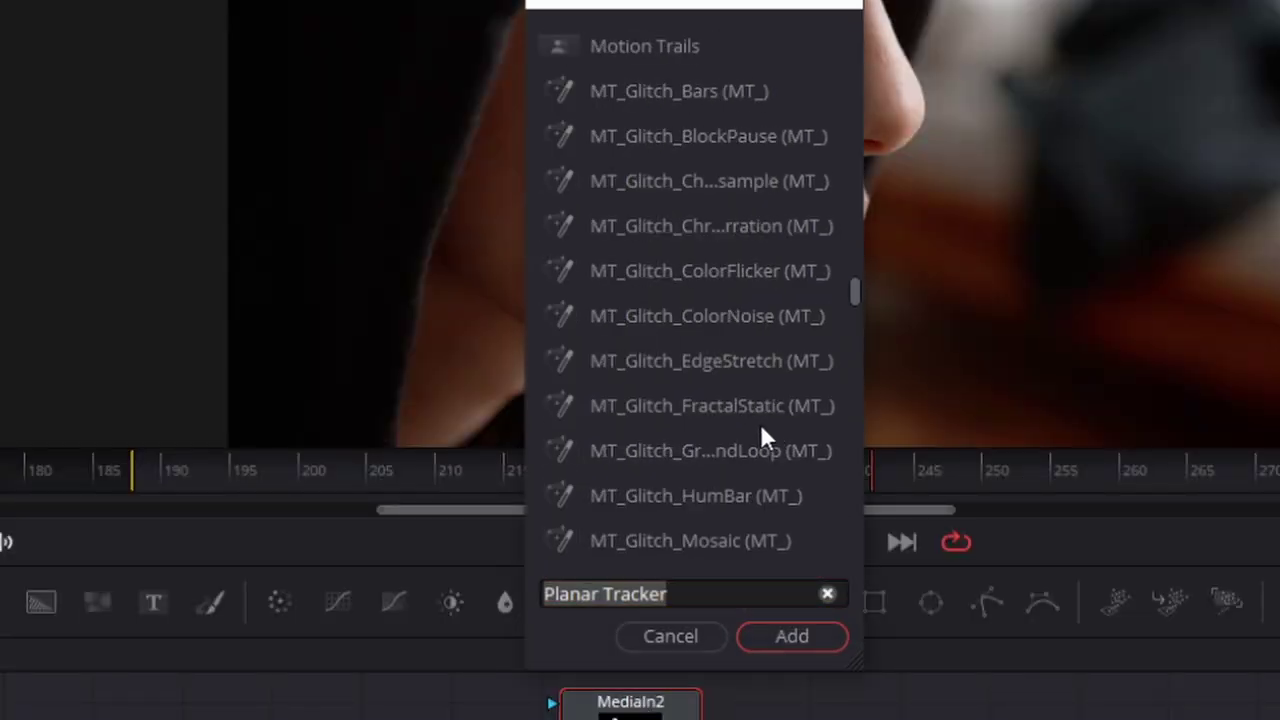
{"action": "left_click", "coordinate": [826, 596]}
{"action": "scroll", "coordinate": [749, 391], "scroll_direction": "up", "scroll_amount": 2}
{"action": "scroll", "coordinate": [745, 385], "scroll_direction": "down", "scroll_amount": 2}
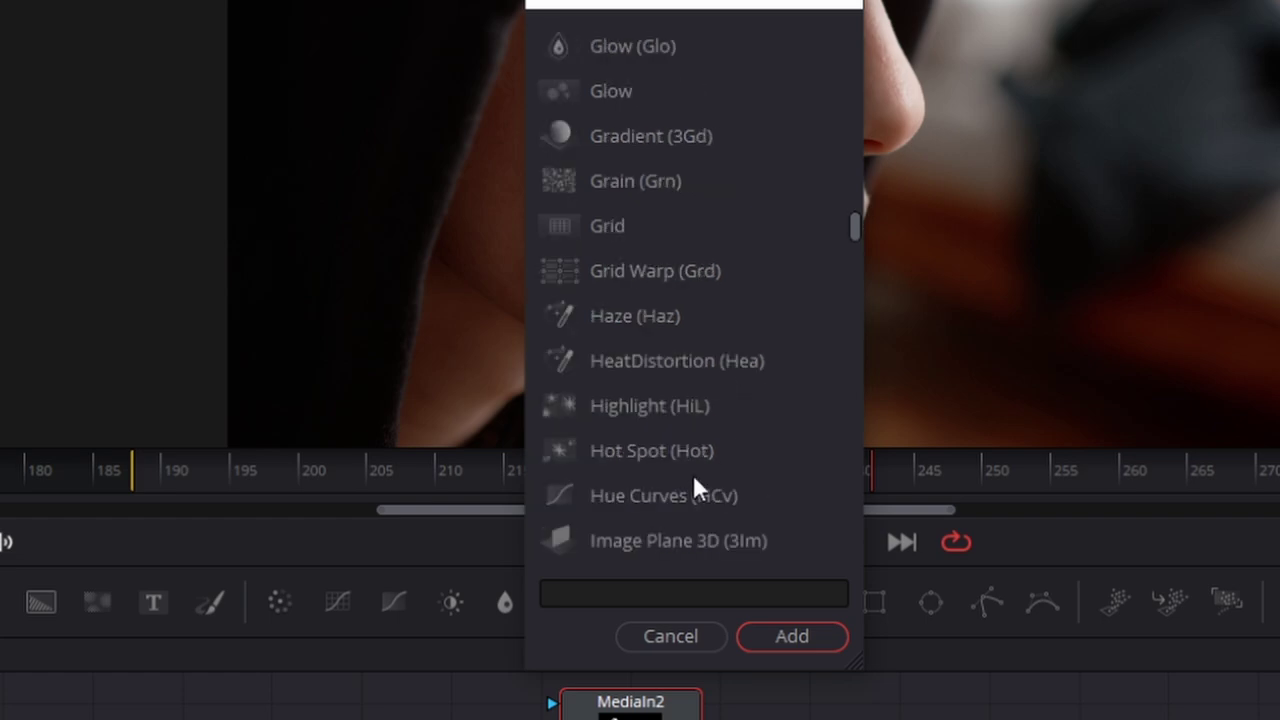
{"action": "left_click", "coordinate": [663, 593]}
{"action": "type", "text": "cc"}
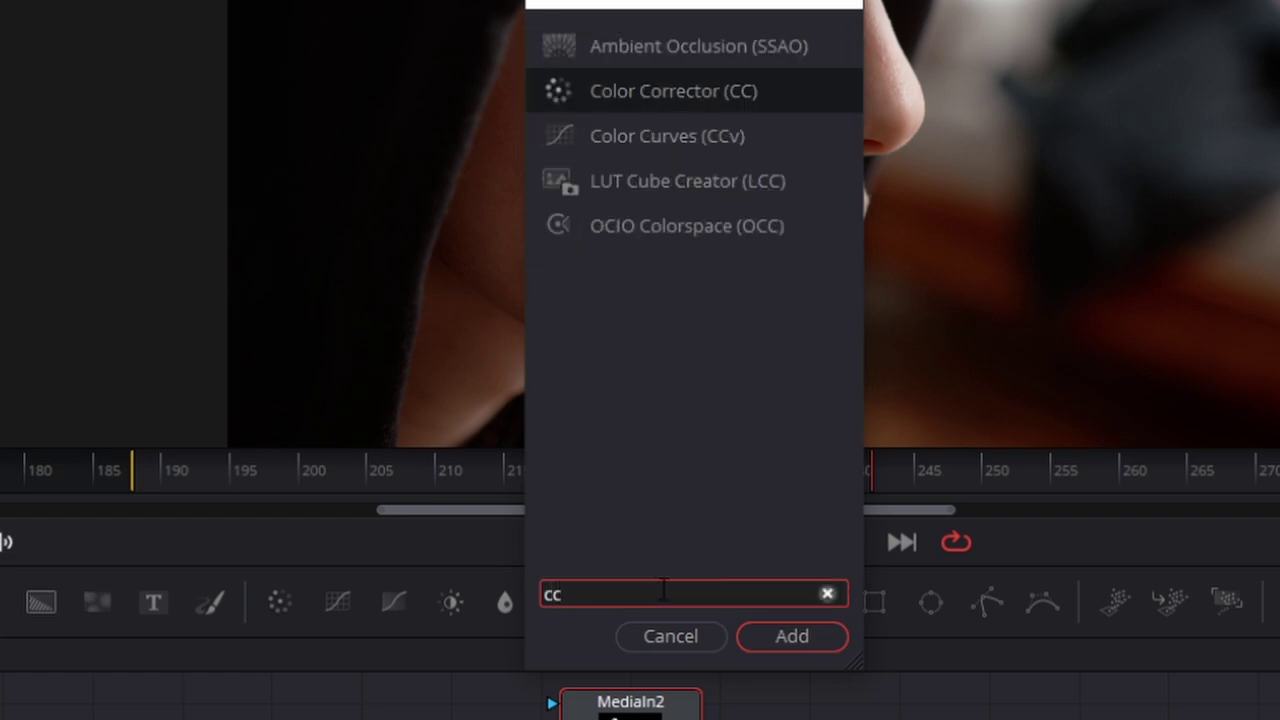
{"action": "left_click", "coordinate": [816, 631]}
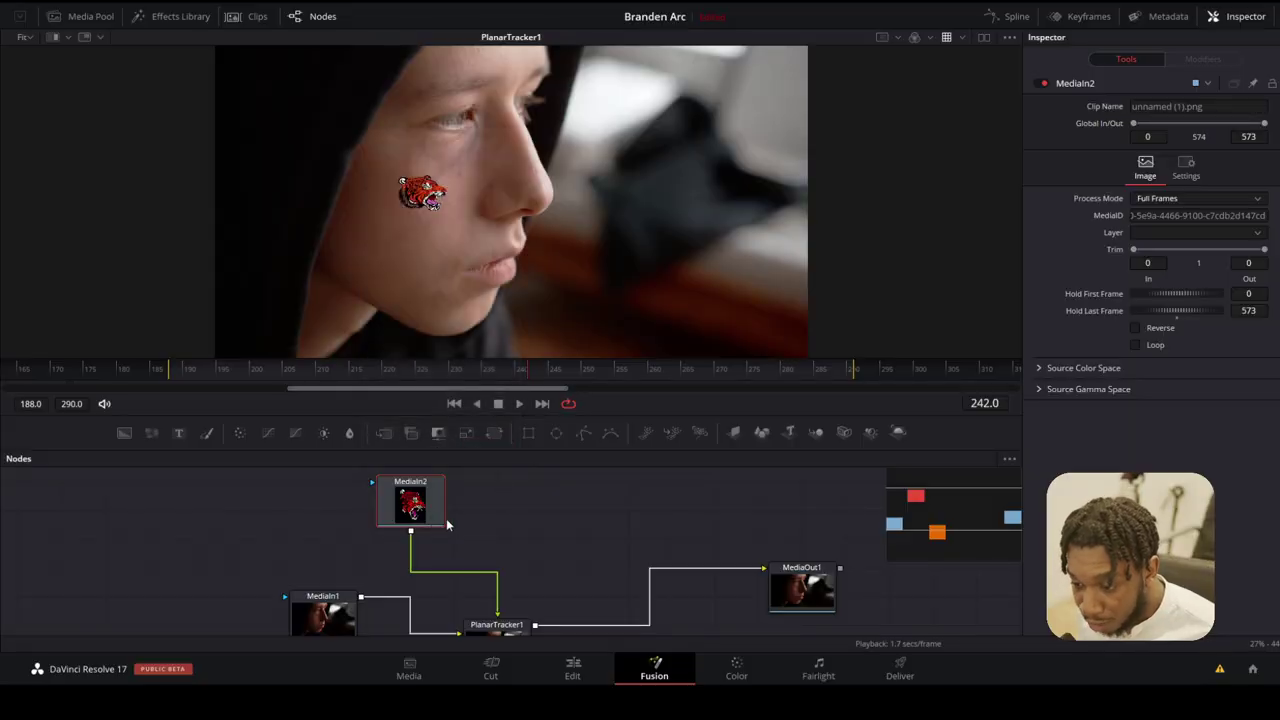
{"action": "left_click_drag", "start_coordinate": [424, 573], "coordinate": [469, 573]}
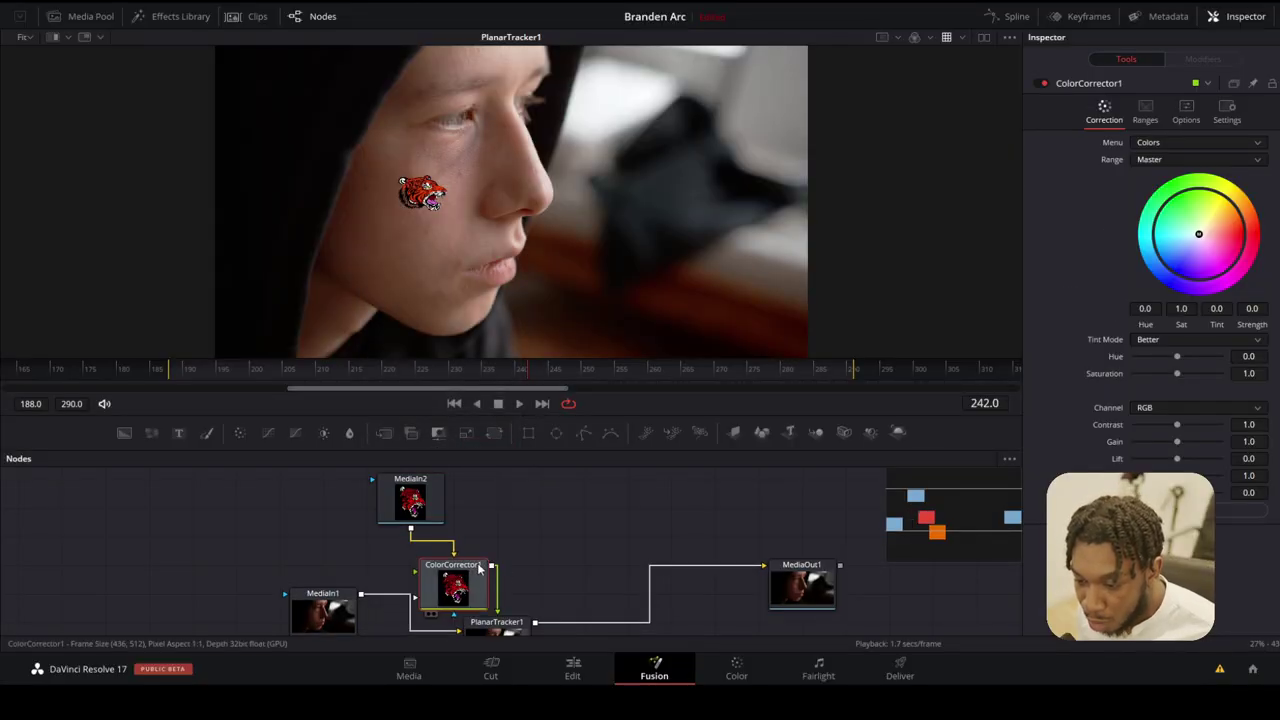
Step: On ColorCorrector1, set the tiger image's hue to 0.11, gain to 0.72 and gamma to 0.56
{"action": "scroll", "coordinate": [505, 575], "scroll_direction": "down", "scroll_amount": 2}
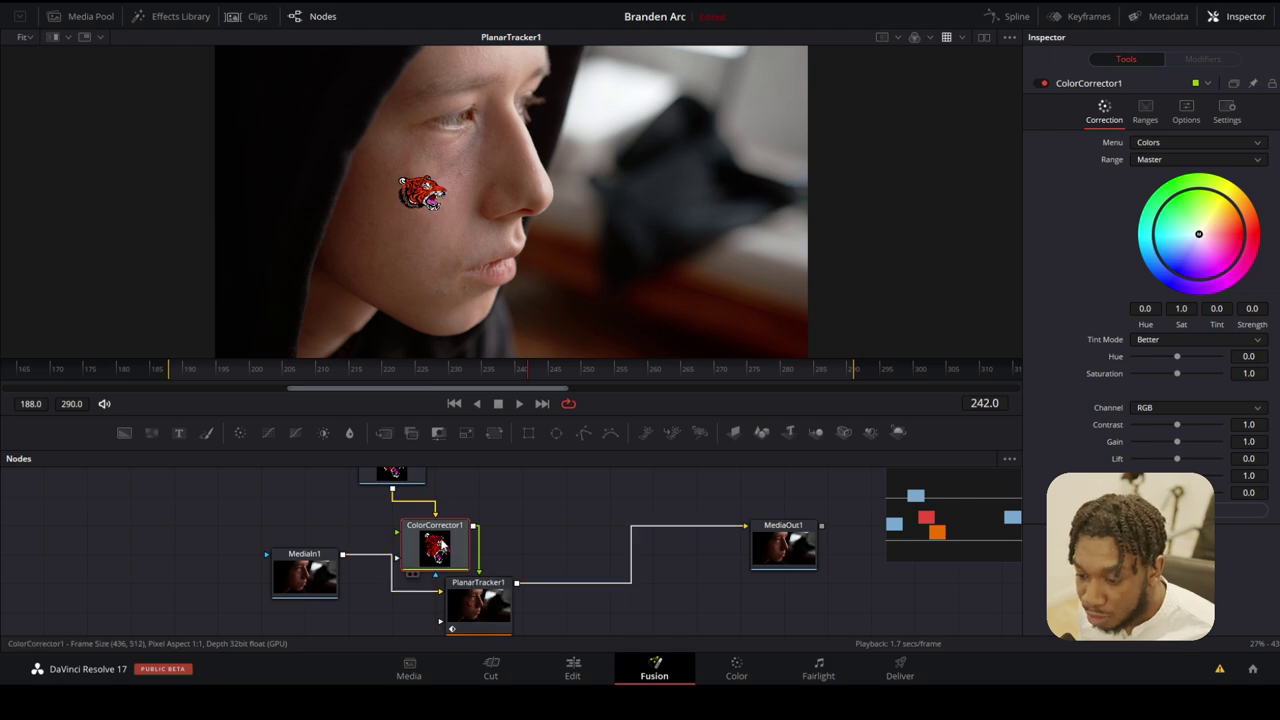
{"action": "scroll", "coordinate": [423, 513], "scroll_direction": "down", "scroll_amount": 2}
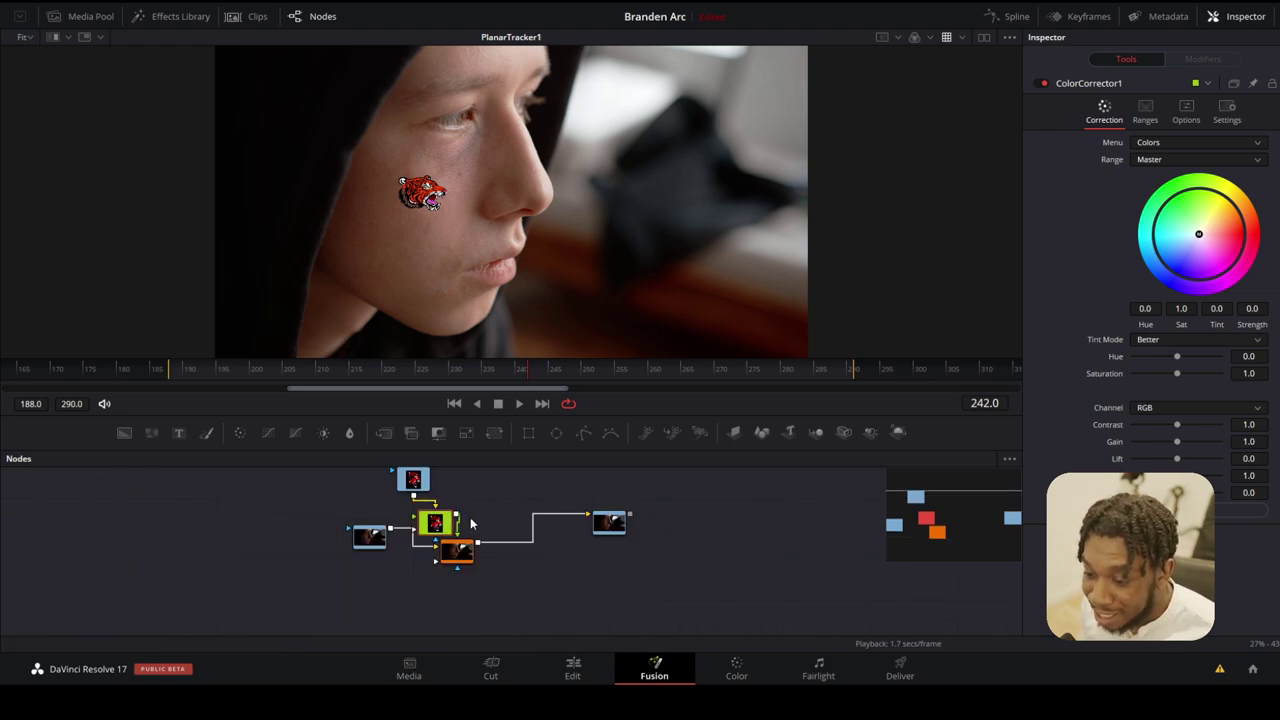
{"action": "scroll", "coordinate": [480, 520], "scroll_direction": "up", "scroll_amount": 4}
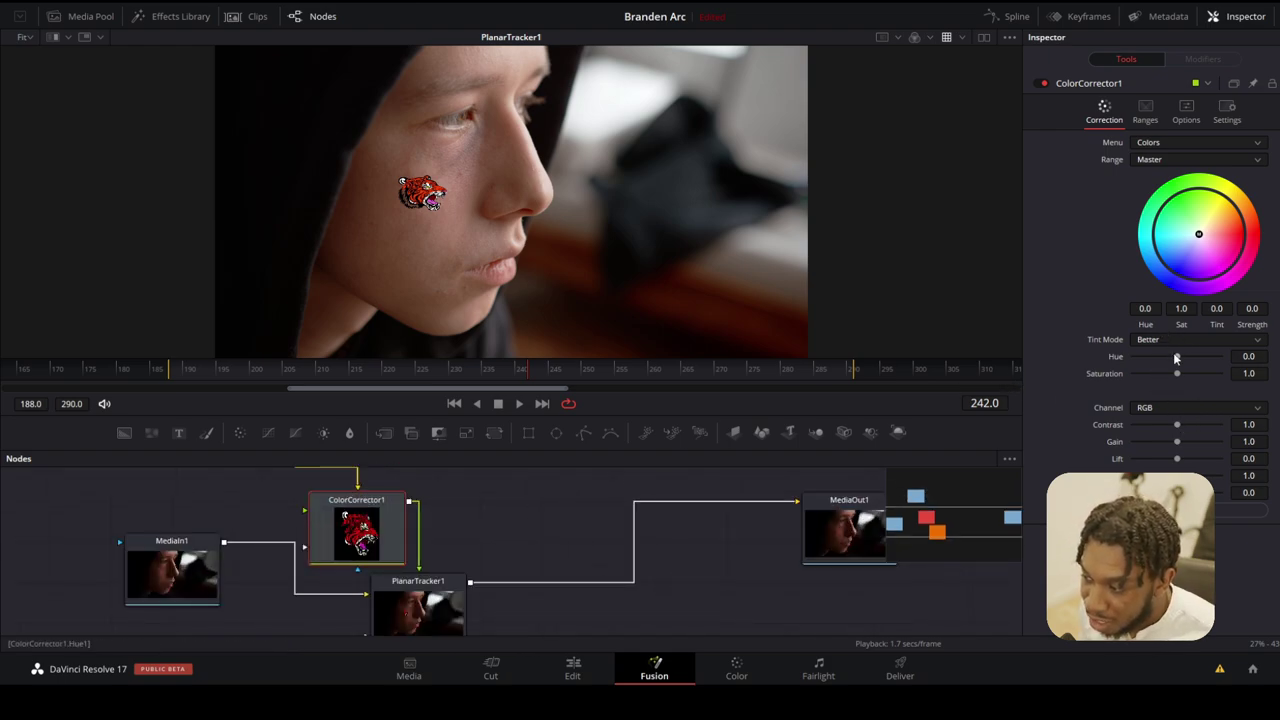
{"action": "mouse_move", "coordinate": [1176, 356]}
{"action": "left_mouse_down"}
{"action": "mouse_move", "coordinate": [1164, 356]}
{"action": "mouse_move", "coordinate": [1181, 356]}
{"action": "left_mouse_up"}
{"action": "left_click_drag", "start_coordinate": [1172, 440], "coordinate": [1158, 475]}
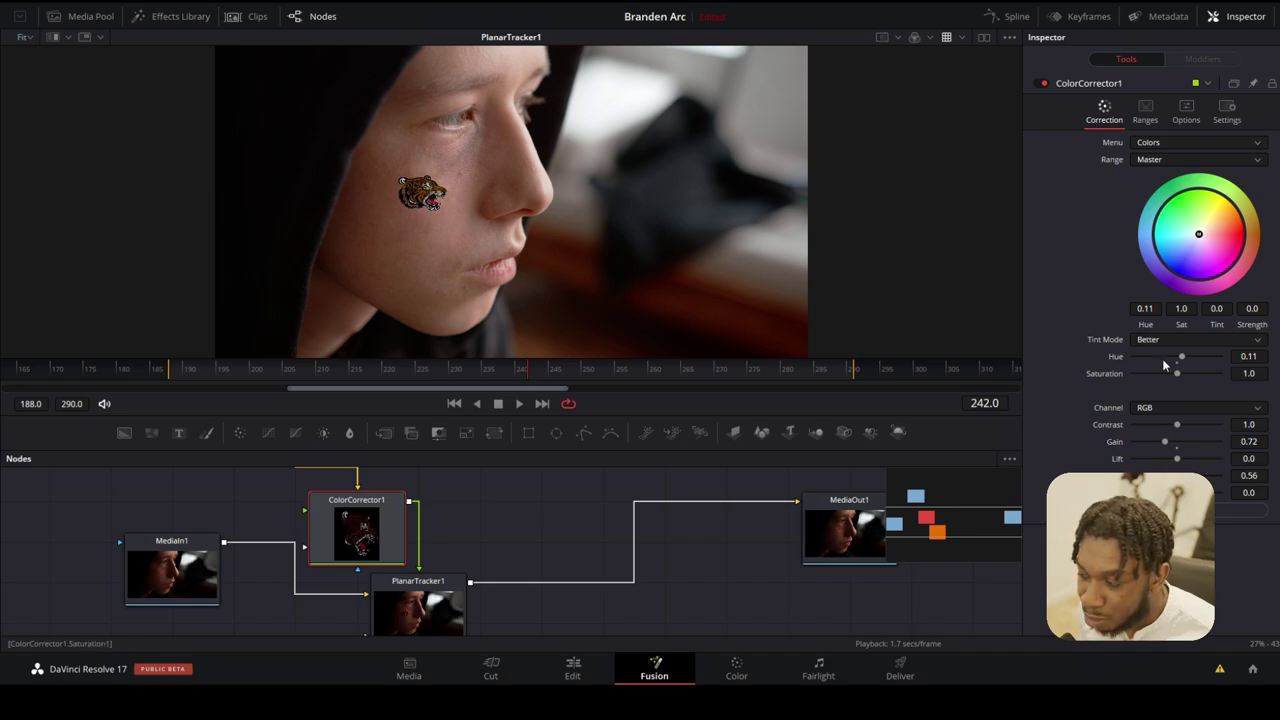
Step: Tint the tiger image slightly toward orange at strength 0.1438, reset its hue to 0.0 and set saturation to 0.47
{"action": "left_click_drag", "start_coordinate": [1199, 246], "coordinate": [1208, 221]}
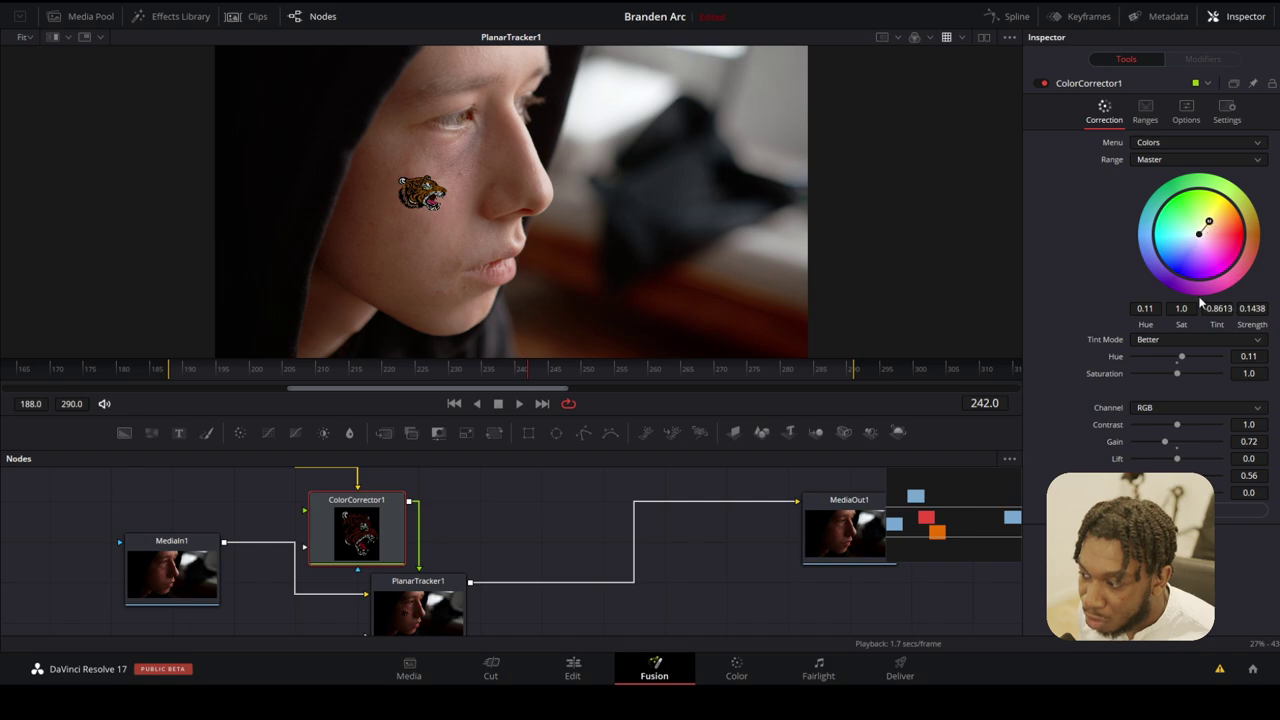
{"action": "double_click", "coordinate": [1121, 357]}
{"action": "left_click_drag", "start_coordinate": [1178, 373], "coordinate": [1157, 372]}
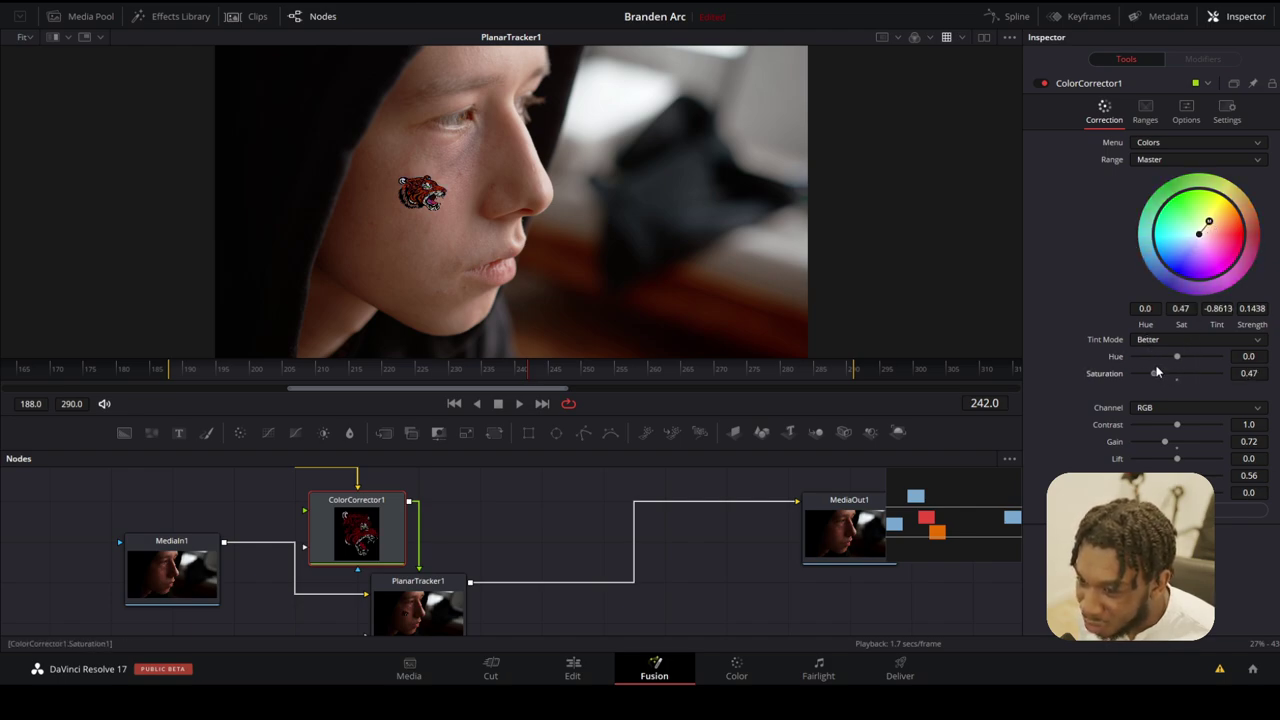
Step: Strengthen the tiger image's tint to 0.4925 at tint -0.8725, and play the clip from frame 190 to check the color
{"action": "left_click_drag", "start_coordinate": [1206, 224], "coordinate": [1224, 231]}
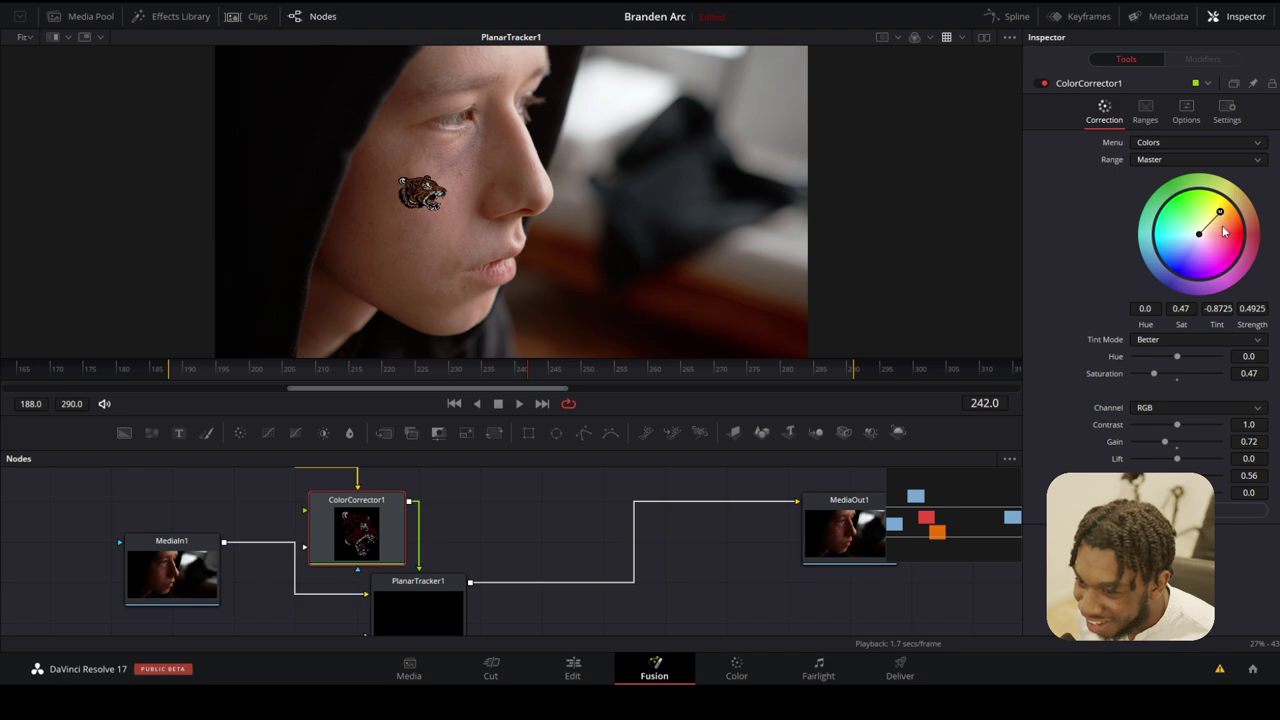
{"action": "left_click_drag", "start_coordinate": [1155, 373], "coordinate": [1146, 373]}
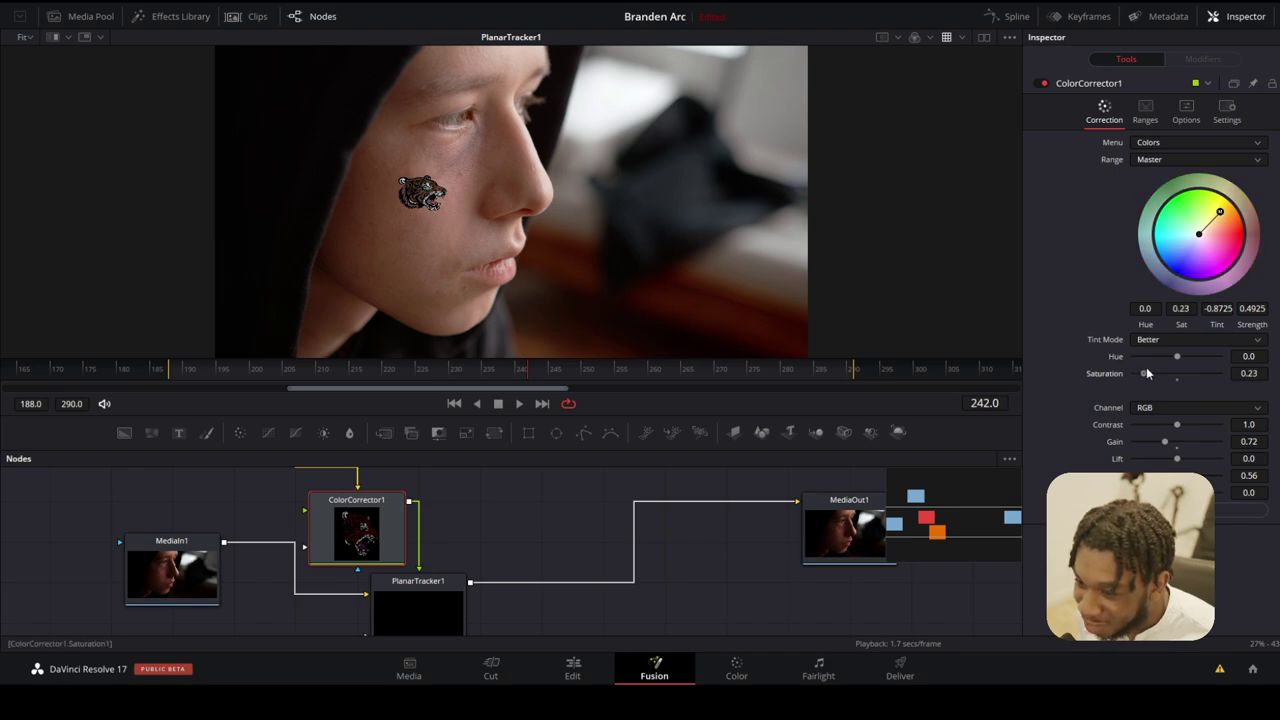
{"action": "key", "text": "ctrl+z"}
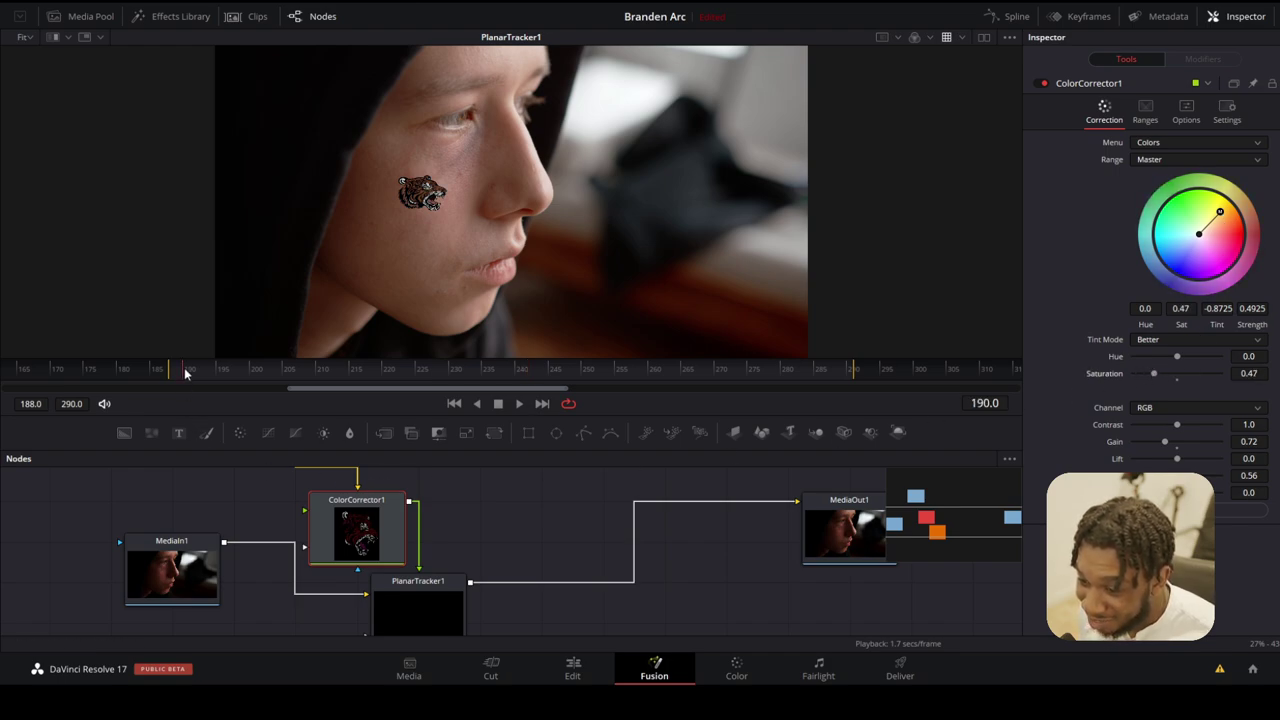
{"action": "key", "text": "space"}
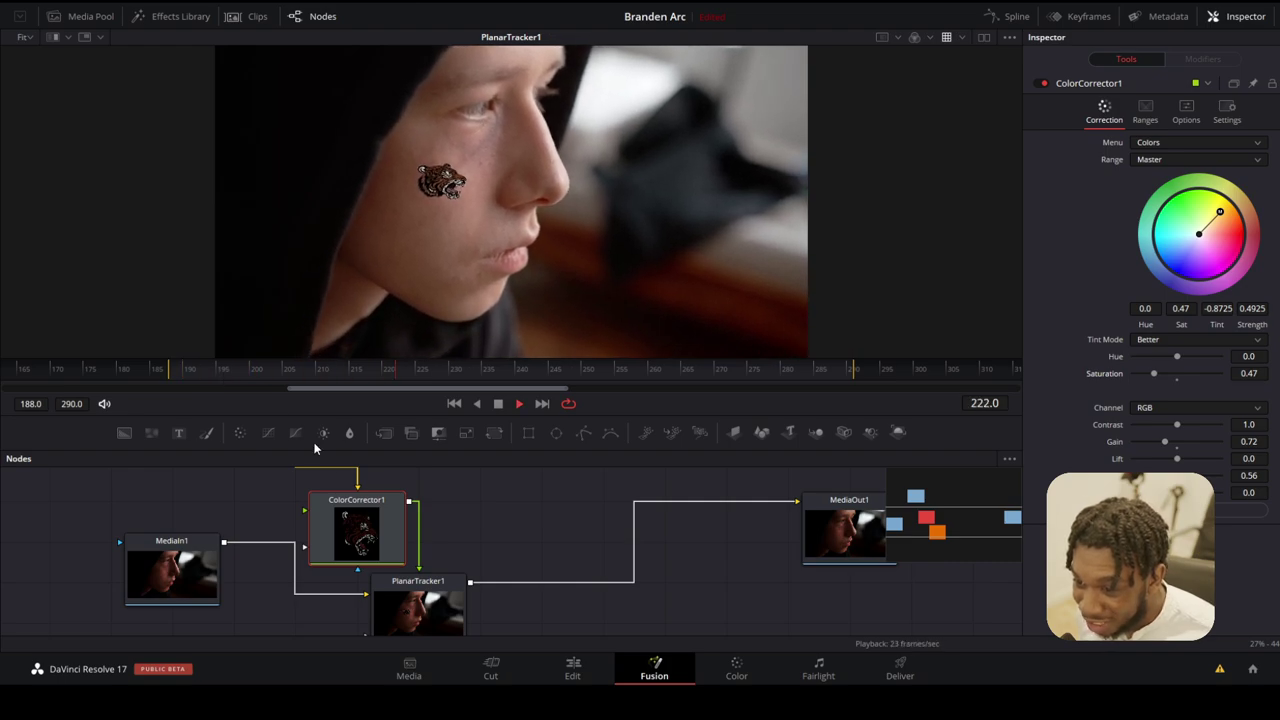
{"action": "key", "text": "space"}
Step: Lower MediaIn1 and PlanarTracker1 to make room, and insert a Soft Glow between ColorCorrector1 and PlanarTracker1
{"action": "scroll", "coordinate": [491, 537], "scroll_direction": "down", "scroll_amount": 3}
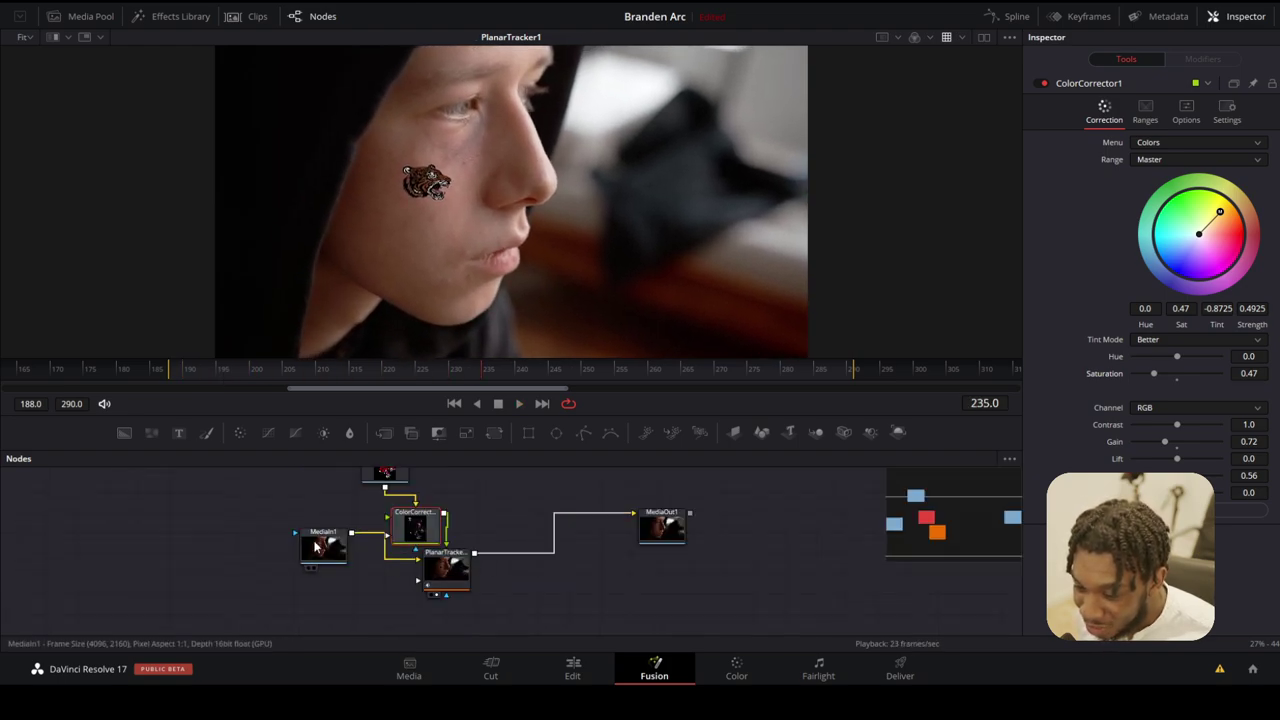
{"action": "left_click_drag", "start_coordinate": [316, 545], "coordinate": [255, 622]}
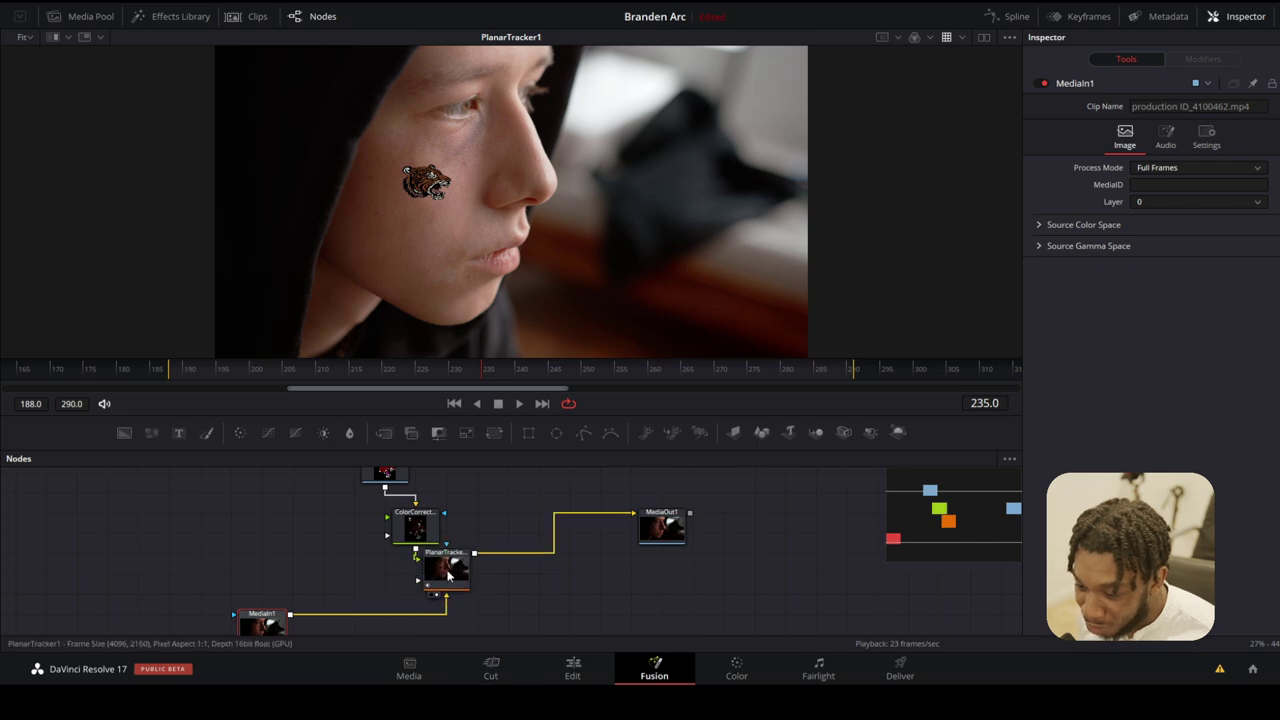
{"action": "left_click_drag", "start_coordinate": [445, 582], "coordinate": [478, 620]}
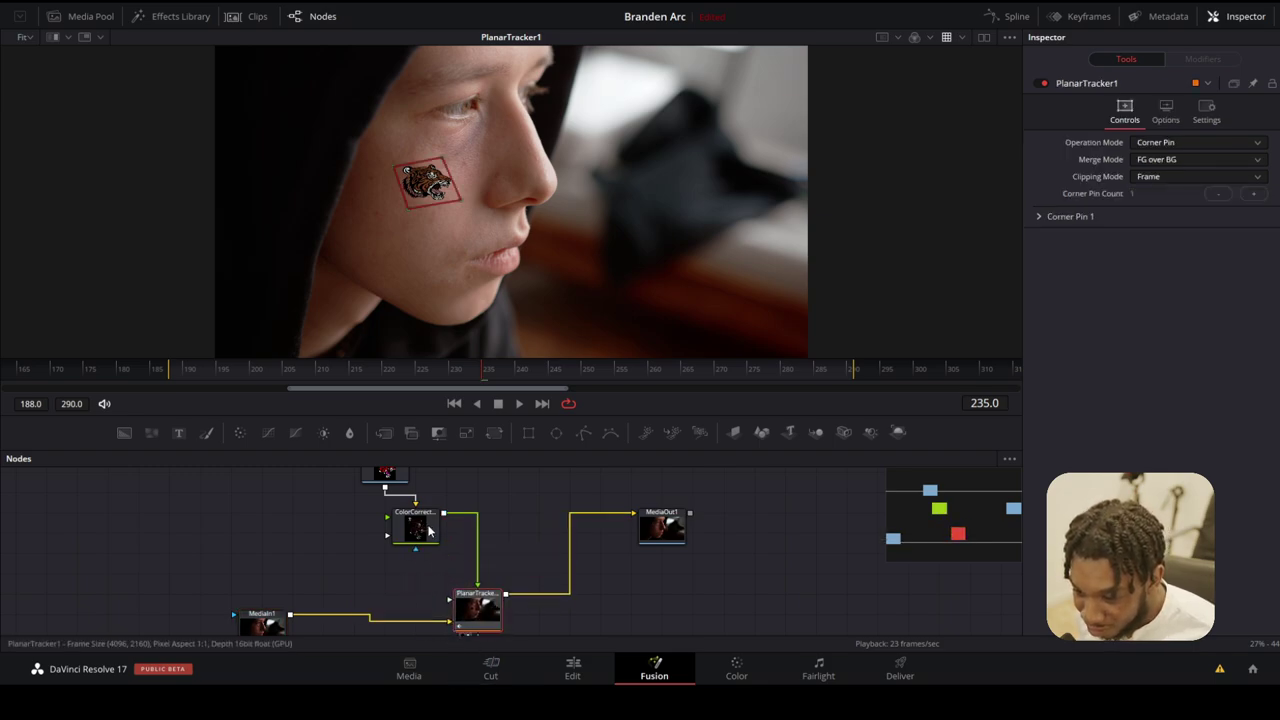
{"action": "left_click", "coordinate": [430, 532]}
{"action": "key", "text": "shift+space"}
{"action": "type", "text": "cc"}
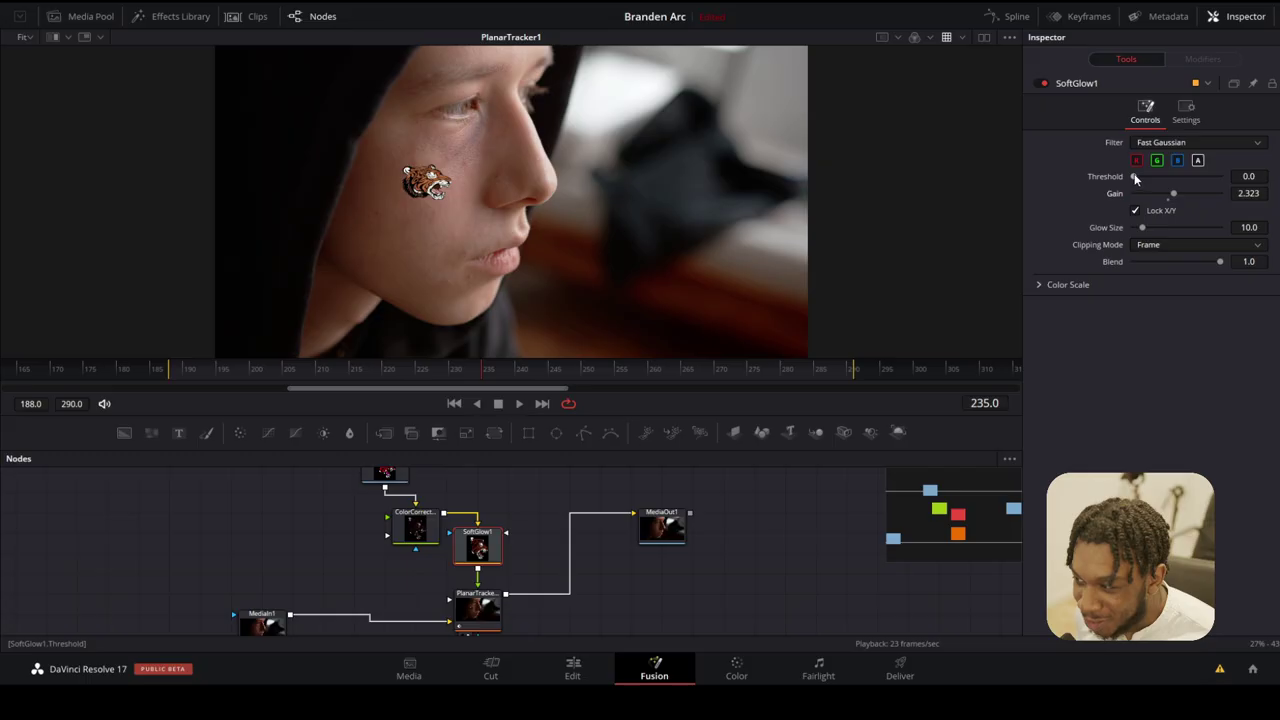
Step: Set the Soft Glow's threshold to 0.0 and keyframe its gain from 3.071 at frame 235 to 0.0 at frame 268
{"action": "mouse_move", "coordinate": [1140, 177]}
{"action": "left_mouse_down"}
{"action": "mouse_move", "coordinate": [1168, 180]}
{"action": "mouse_move", "coordinate": [1128, 176]}
{"action": "left_mouse_up"}
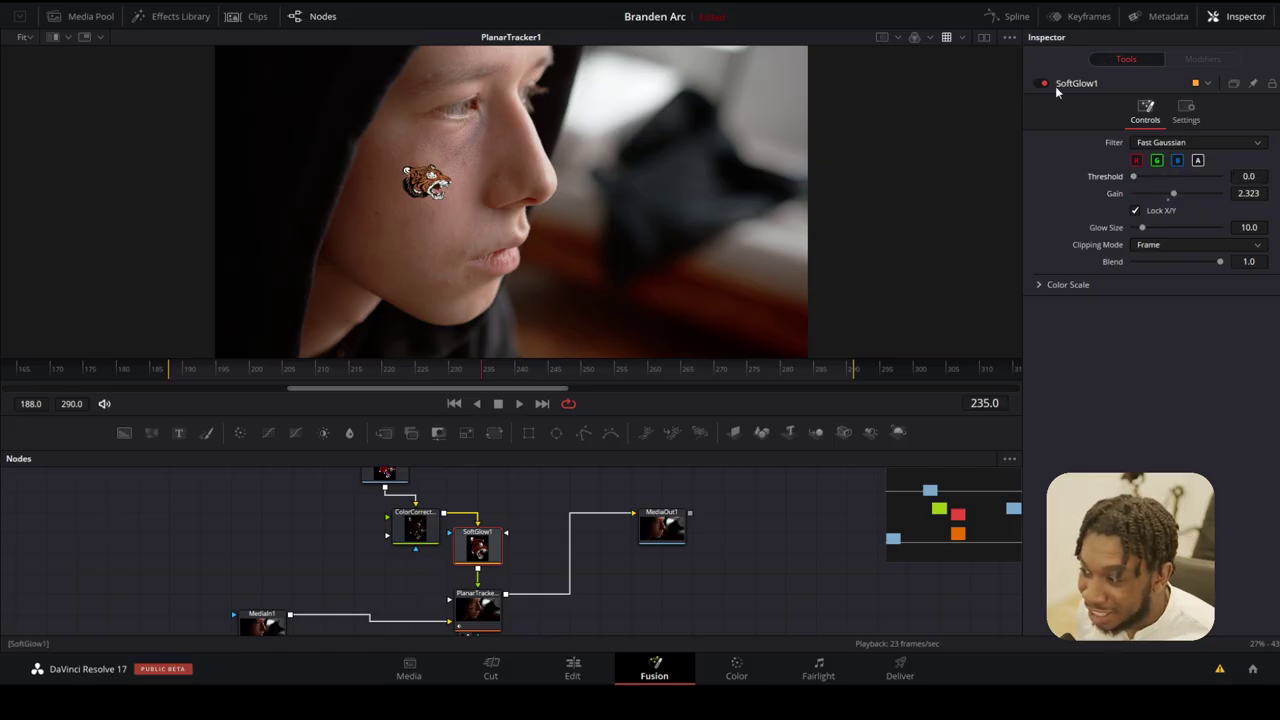
{"action": "mouse_move", "coordinate": [1197, 193]}
{"action": "left_mouse_down"}
{"action": "mouse_move", "coordinate": [1163, 186]}
{"action": "mouse_move", "coordinate": [1186, 194]}
{"action": "left_mouse_up"}
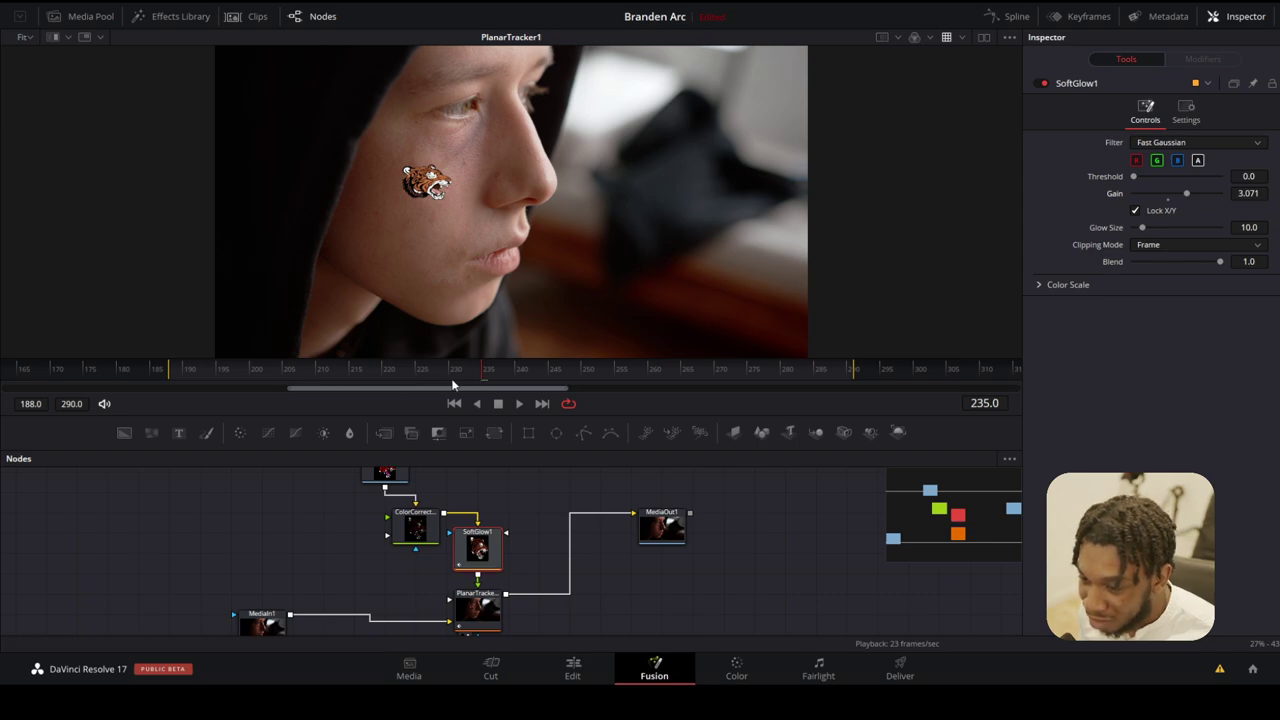
{"action": "left_click_drag", "start_coordinate": [636, 367], "coordinate": [700, 368]}
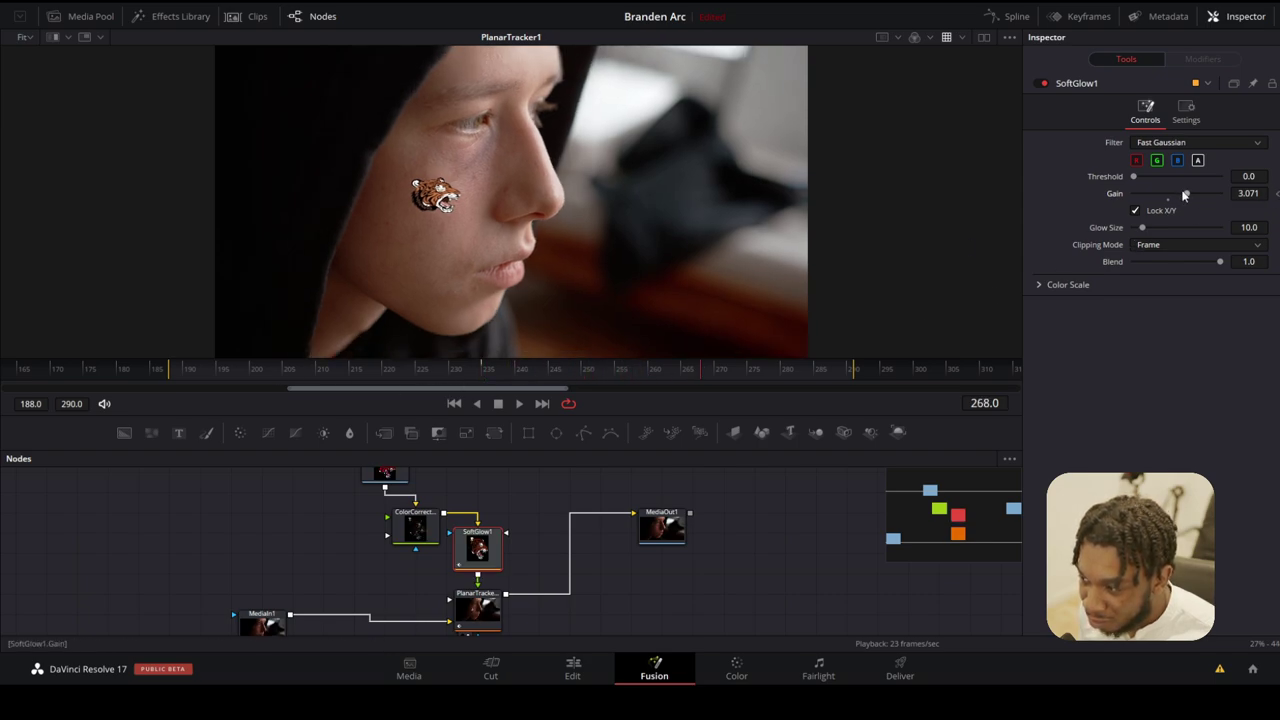
{"action": "left_click_drag", "start_coordinate": [1177, 195], "coordinate": [1101, 195]}
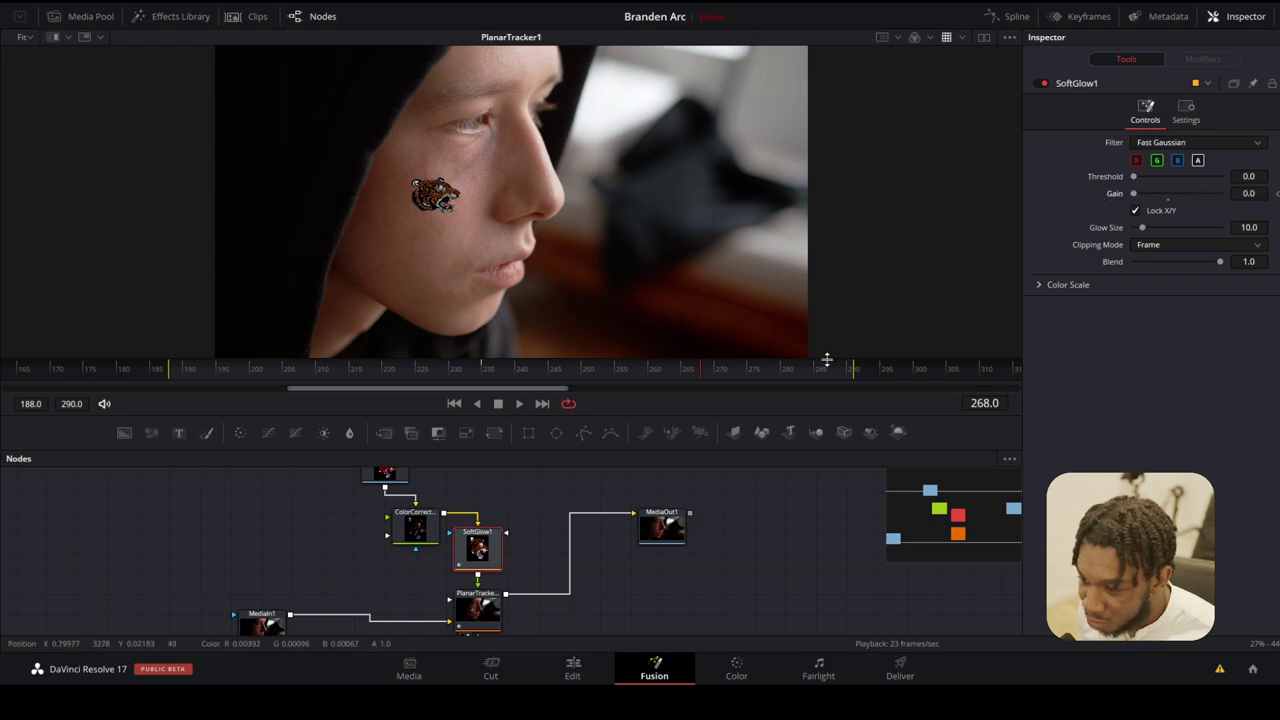
Step: Play the clip from just before frame 235 to check how the tiger's glow fades out
{"action": "left_click", "coordinate": [471, 372]}
{"action": "key", "text": "space"}
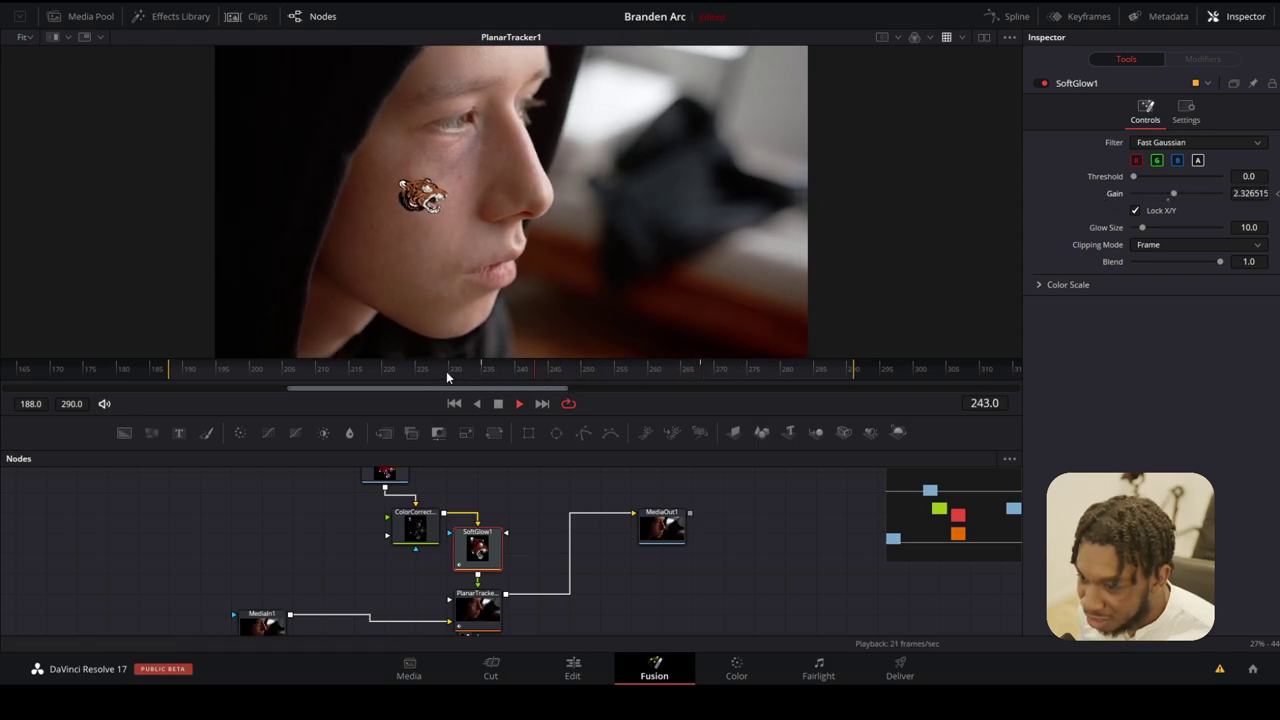
{"action": "key", "text": "space"}
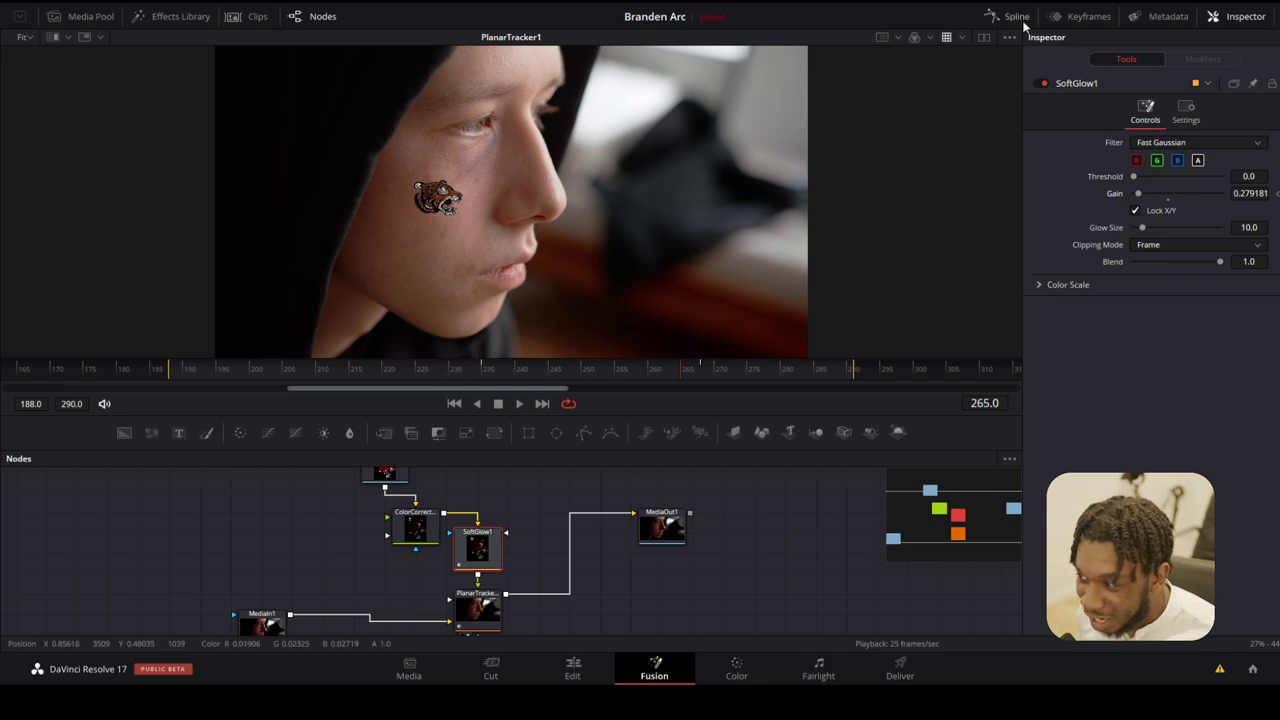
Step: Open the Keyframes and Spline editors to look at the animated glow gain, and close both again
{"action": "left_click", "coordinate": [1082, 16]}
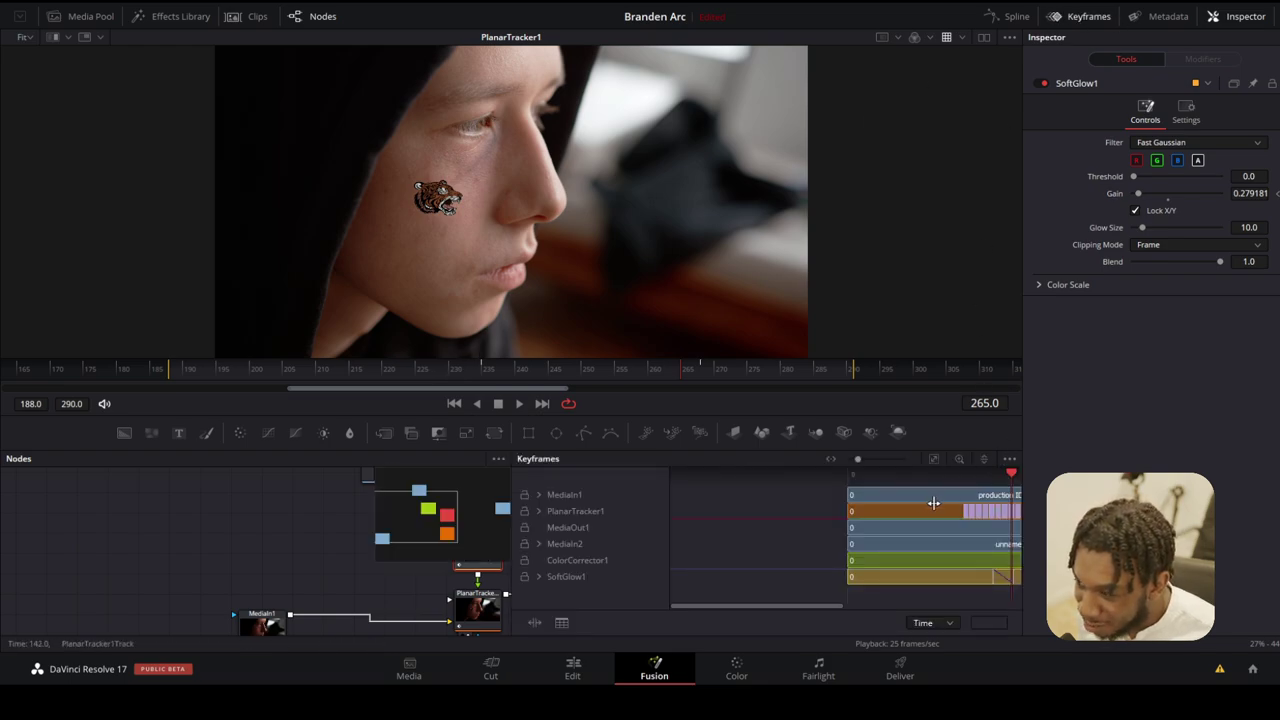
{"action": "left_click", "coordinate": [1008, 16]}
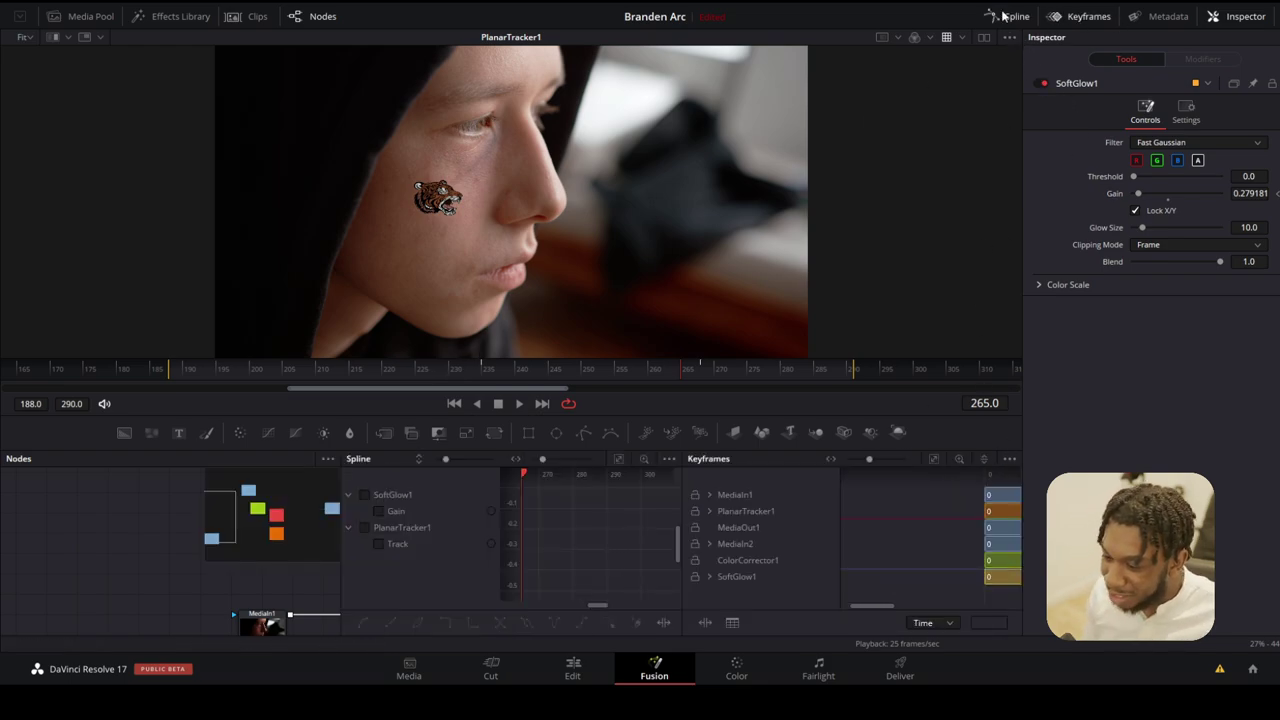
{"action": "left_click", "coordinate": [1008, 16]}
{"action": "left_click", "coordinate": [1080, 16]}
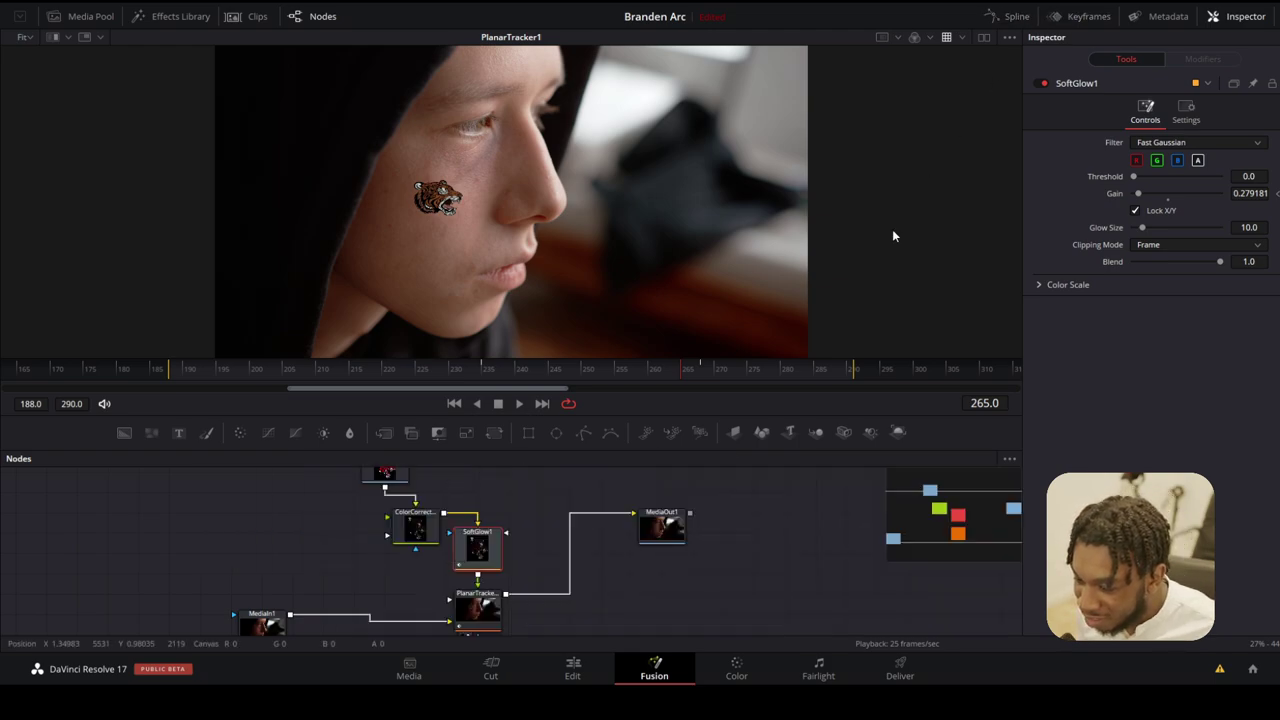
Step: In the composition with the book and coffee cup, connect the frog image's MediaIn2 to PlanarTracker1
{"action": "left_click", "coordinate": [589, 672]}
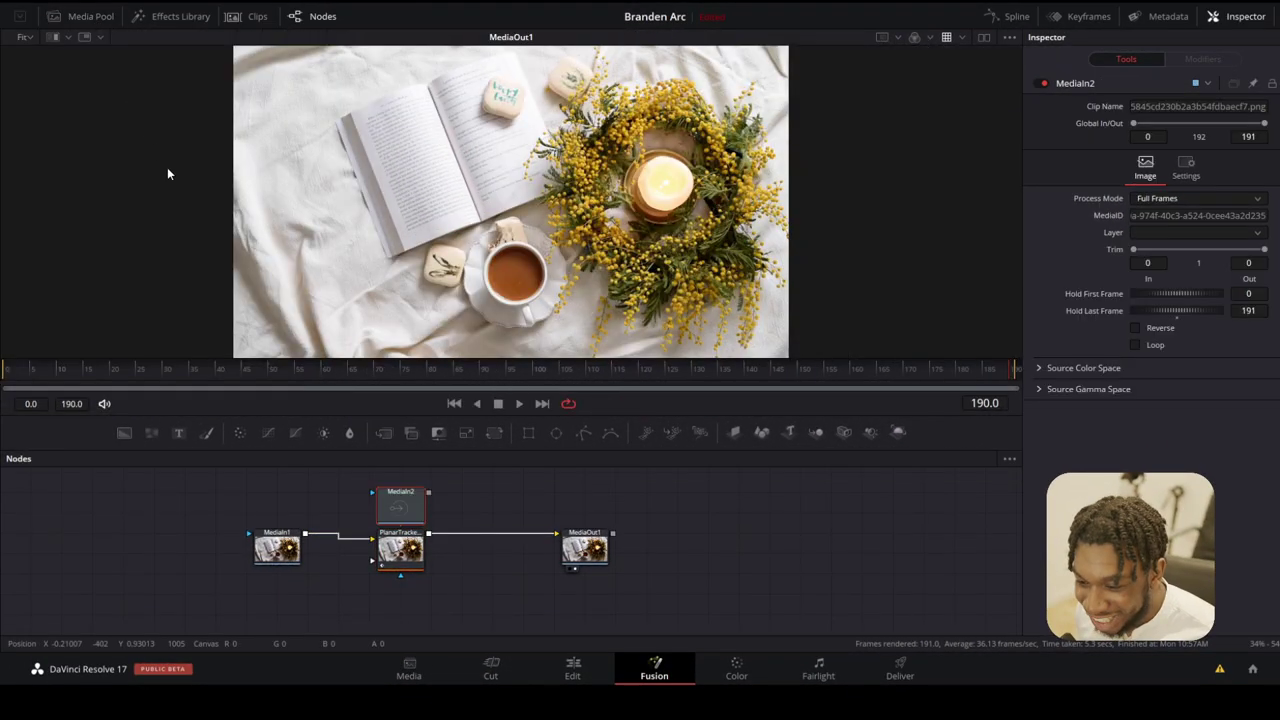
{"action": "scroll", "coordinate": [405, 510], "scroll_direction": "up", "scroll_amount": 3}
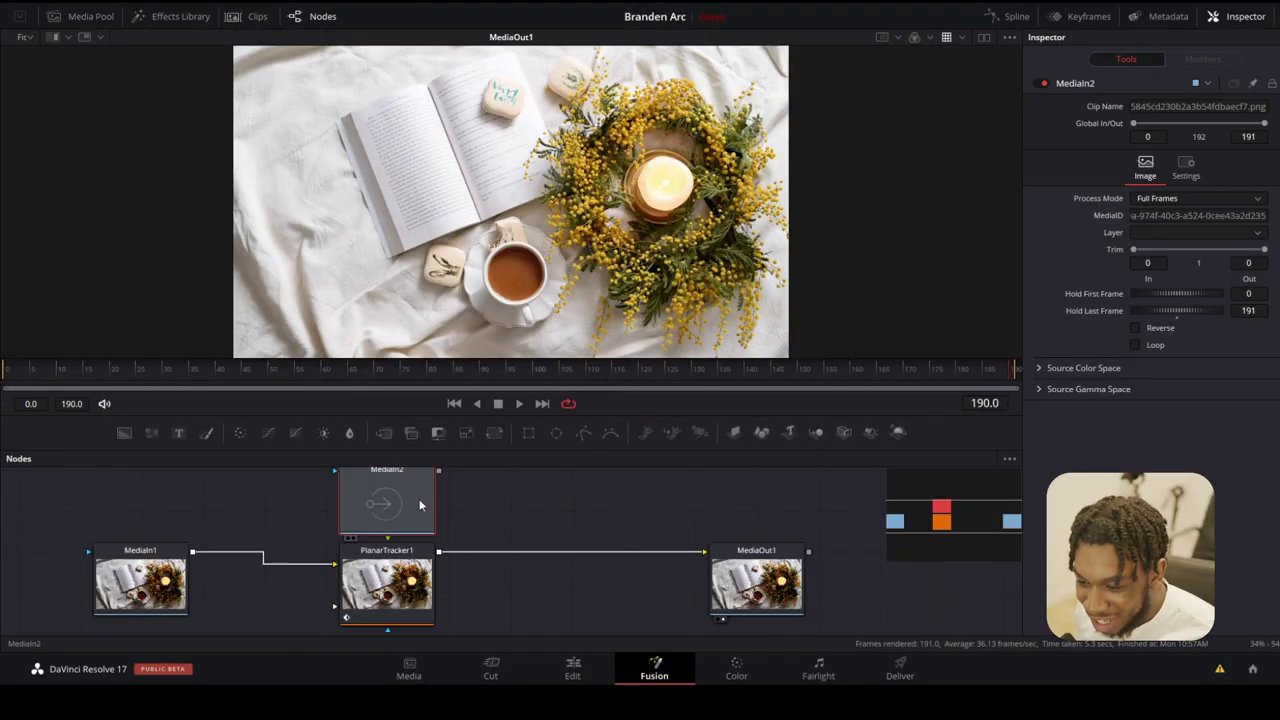
{"action": "left_click_drag", "start_coordinate": [438, 472], "coordinate": [391, 545]}
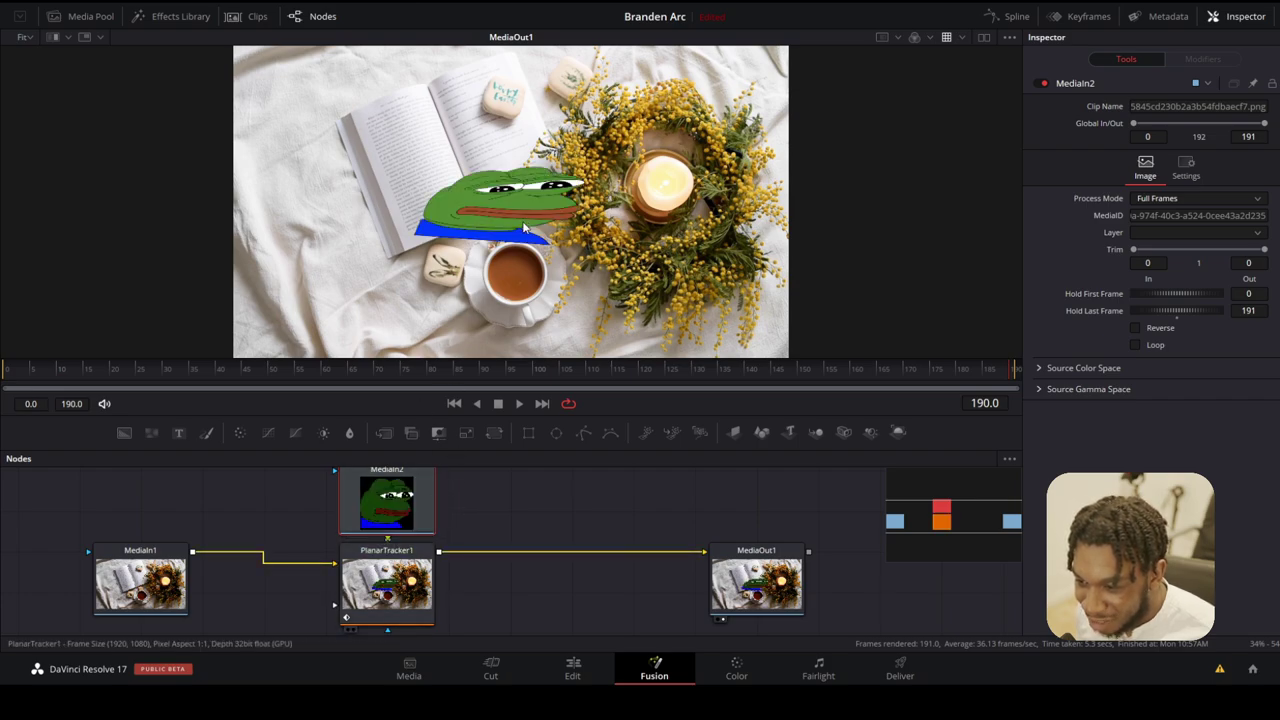
Step: Corner-pin the frog image's lower corners inside the coffee cup, and play the clip to check the track
{"action": "left_click", "coordinate": [387, 585]}
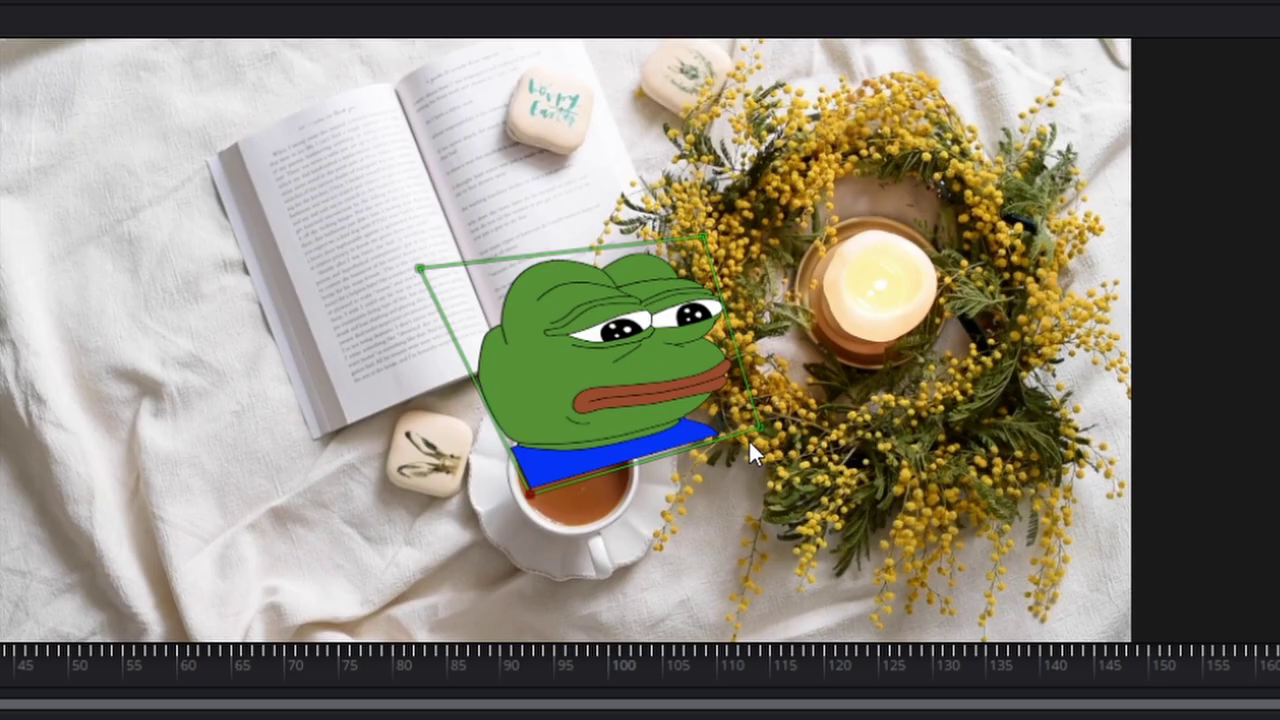
{"action": "left_click_drag", "start_coordinate": [600, 261], "coordinate": [541, 291]}
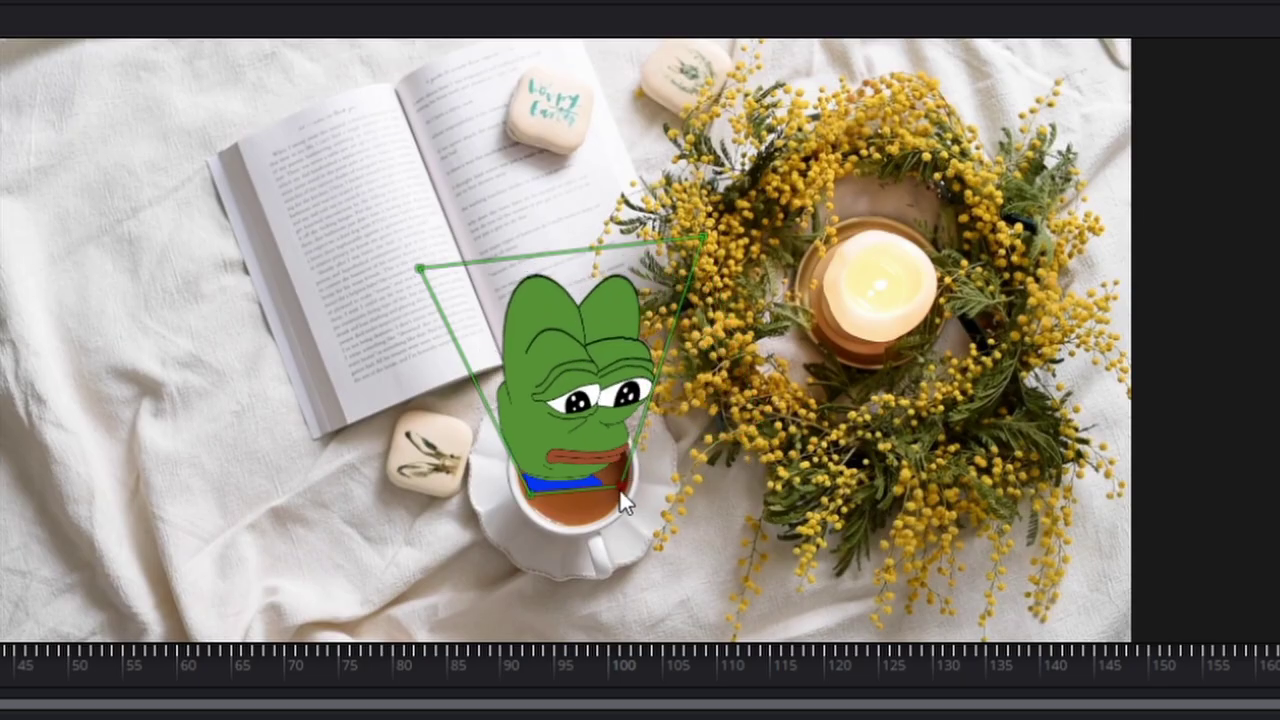
{"action": "left_click_drag", "start_coordinate": [620, 497], "coordinate": [611, 487]}
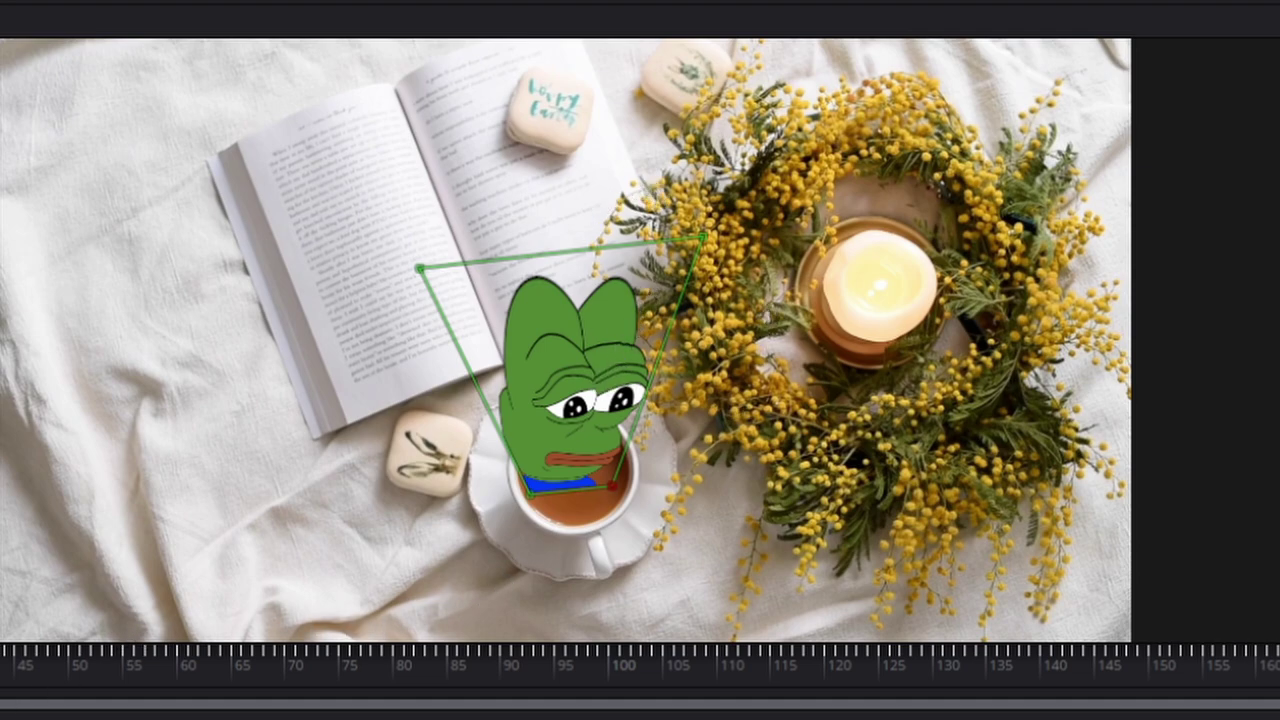
{"action": "key", "text": "space"}
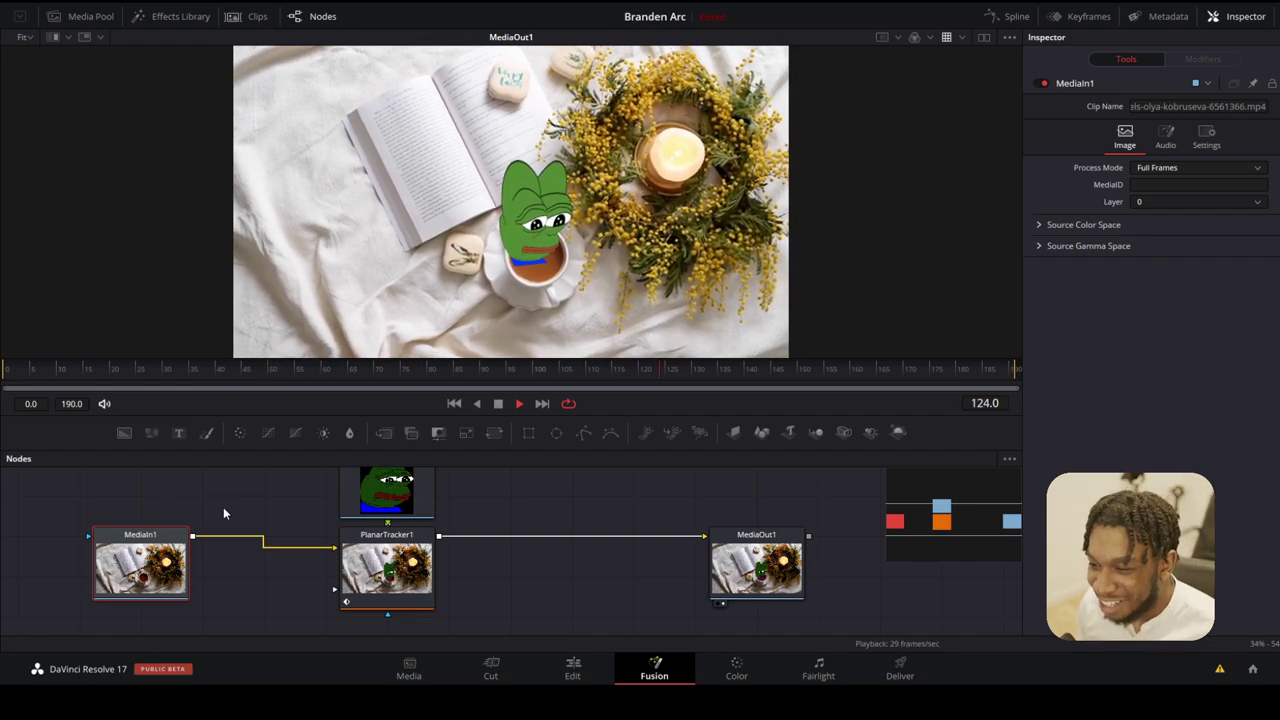
{"action": "key", "text": "space"}
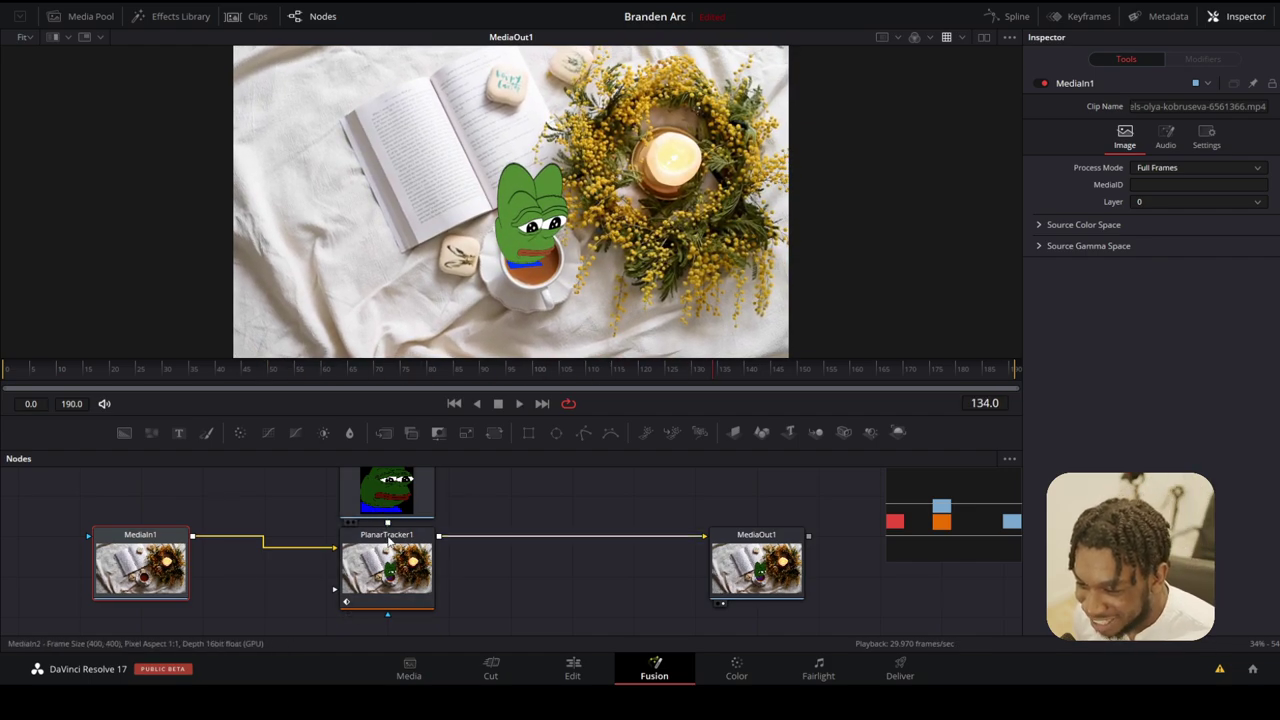
Step: Reshape the frog's corner pin at frame 134 so all four corners lie on the coffee surface, and replay the clip
{"action": "left_click", "coordinate": [386, 495]}
{"action": "scroll", "coordinate": [386, 560], "scroll_direction": "up", "scroll_amount": 1}
{"action": "left_click", "coordinate": [386, 592]}
{"action": "scroll", "coordinate": [386, 592], "scroll_direction": "down", "scroll_amount": 1}
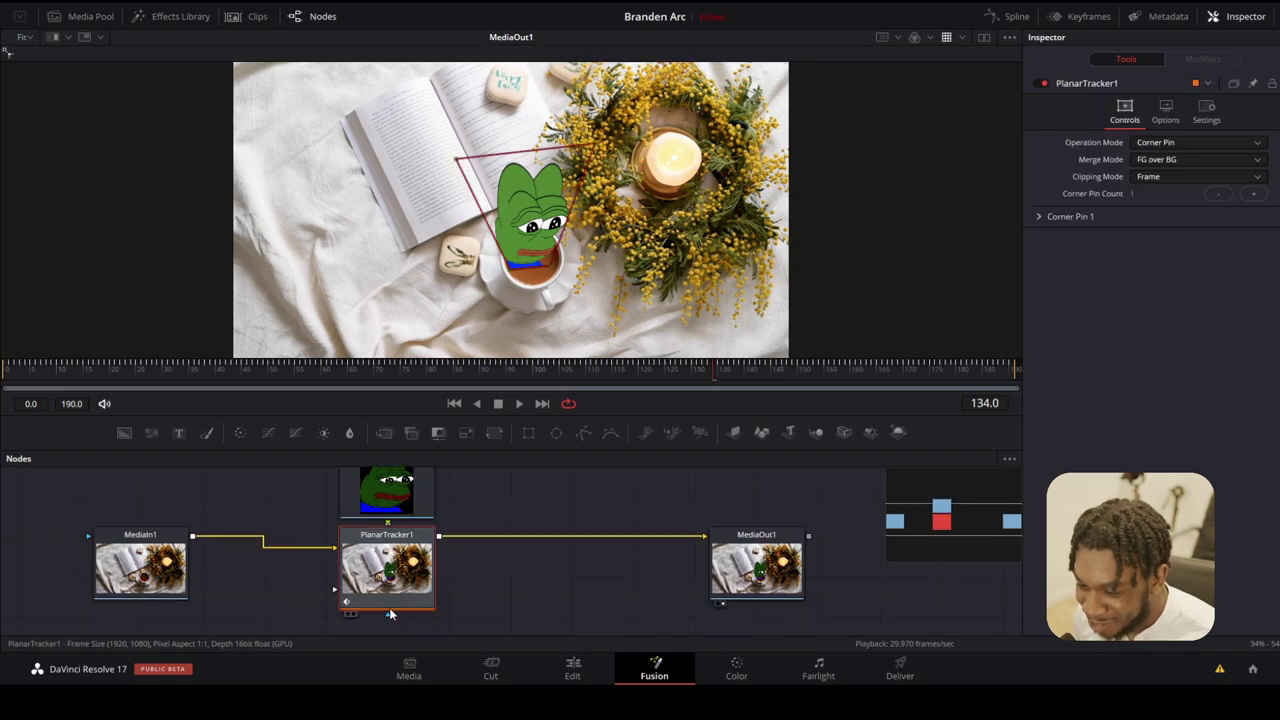
{"action": "left_click_drag", "start_coordinate": [459, 166], "coordinate": [567, 198]}
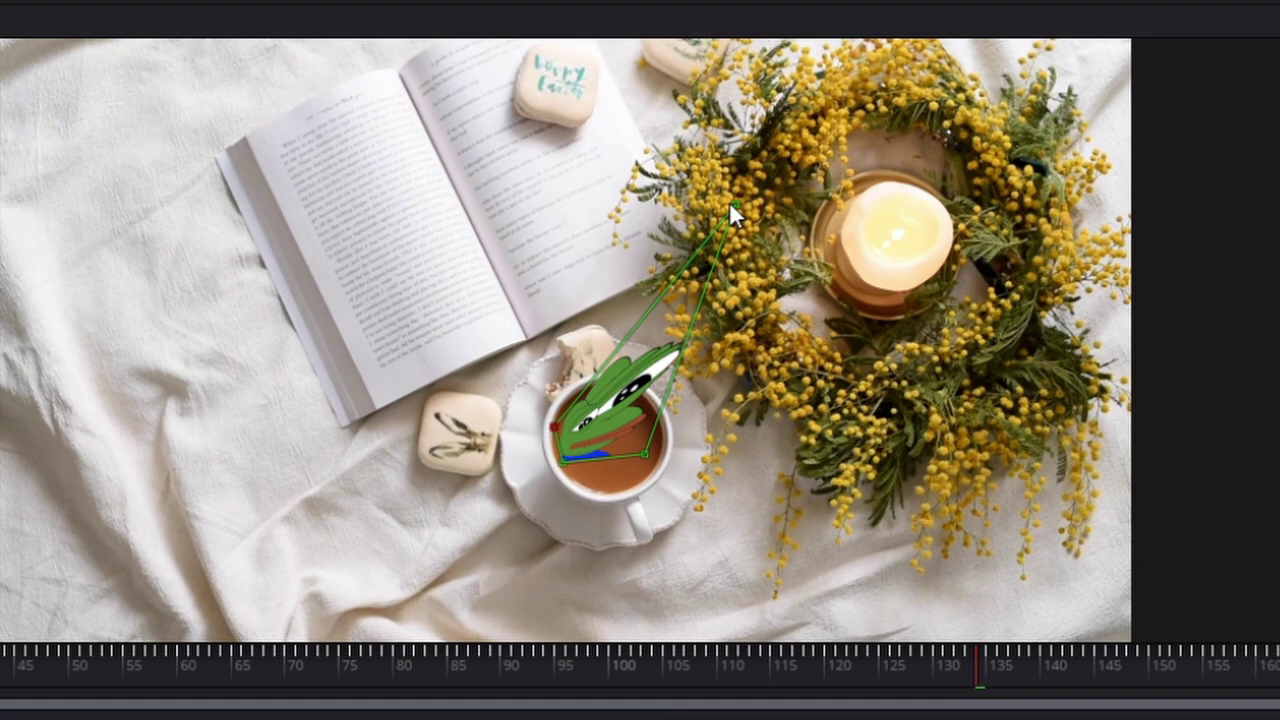
{"action": "left_click_drag", "start_coordinate": [590, 148], "coordinate": [537, 242]}
{"action": "left_click_drag", "start_coordinate": [616, 406], "coordinate": [625, 398]}
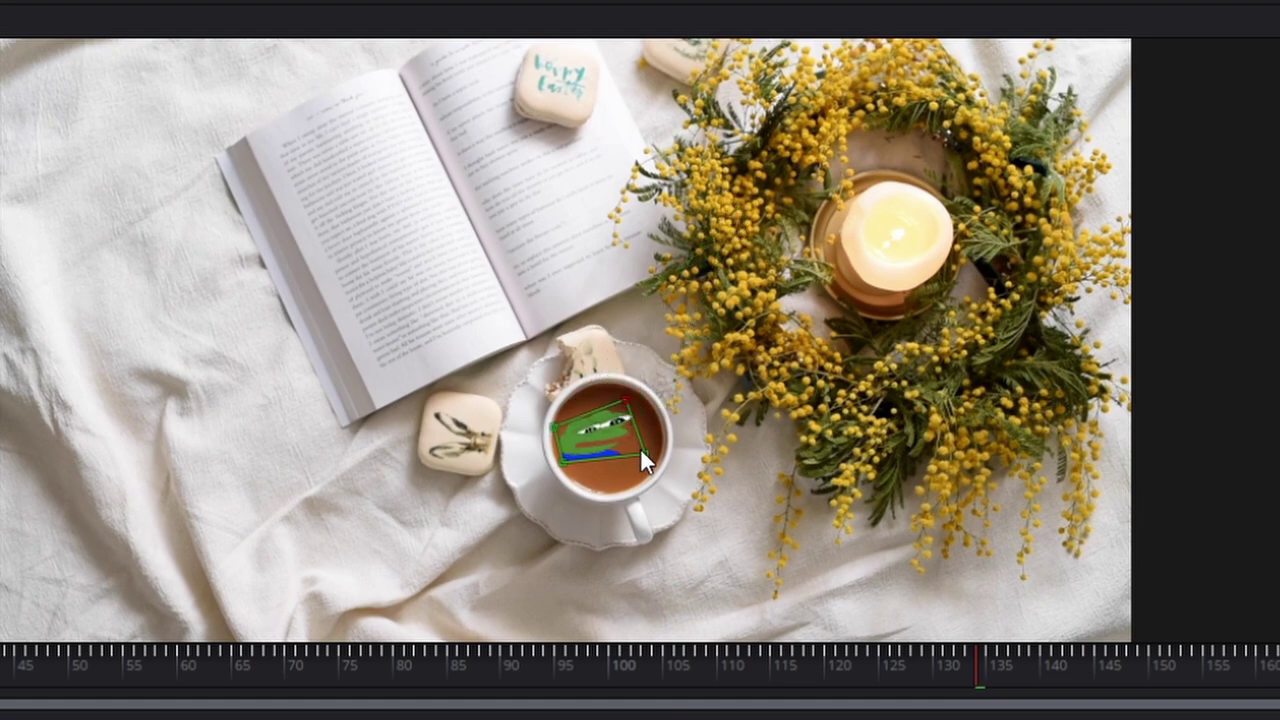
{"action": "left_click_drag", "start_coordinate": [570, 458], "coordinate": [572, 474]}
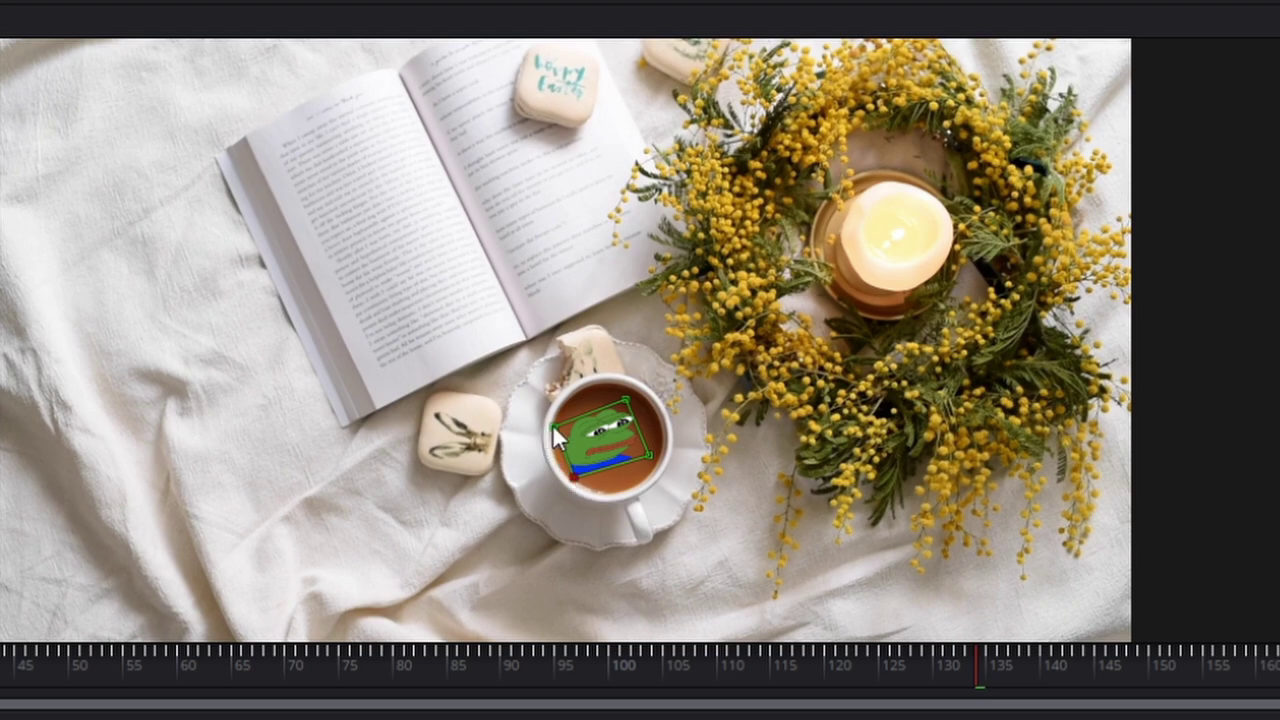
{"action": "left_click_drag", "start_coordinate": [556, 428], "coordinate": [555, 426]}
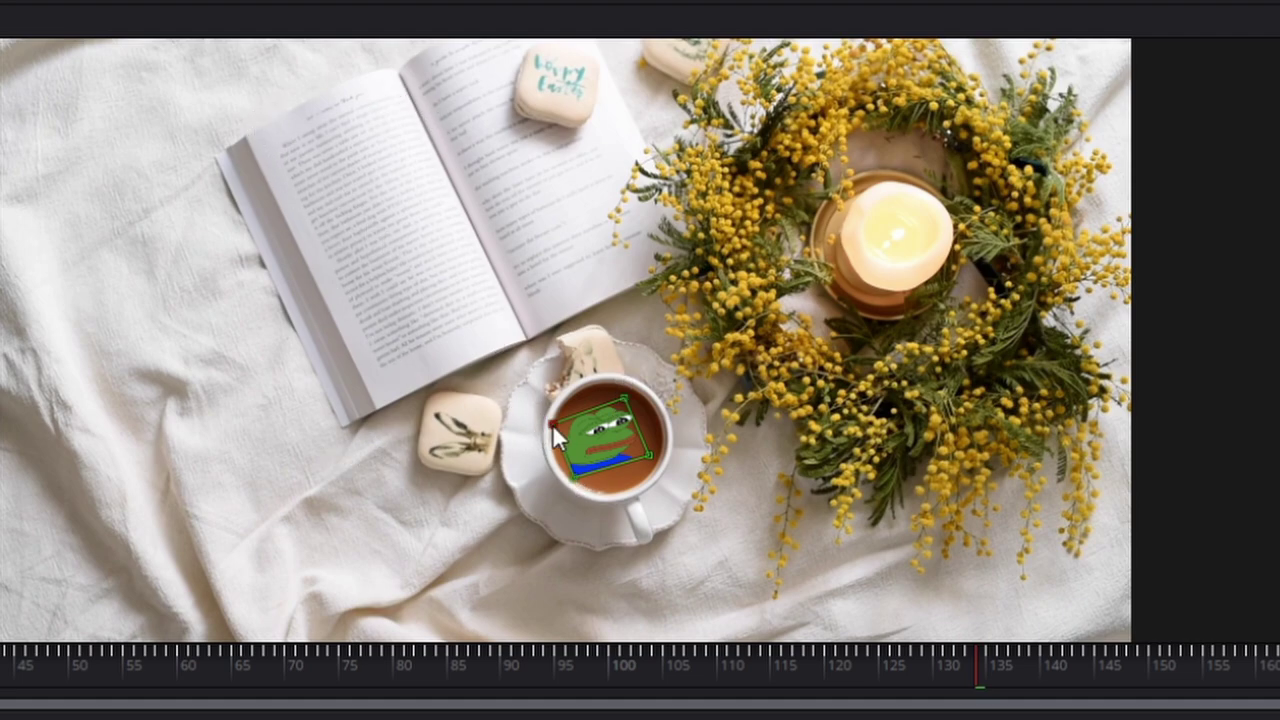
{"action": "left_click_drag", "start_coordinate": [552, 424], "coordinate": [550, 421]}
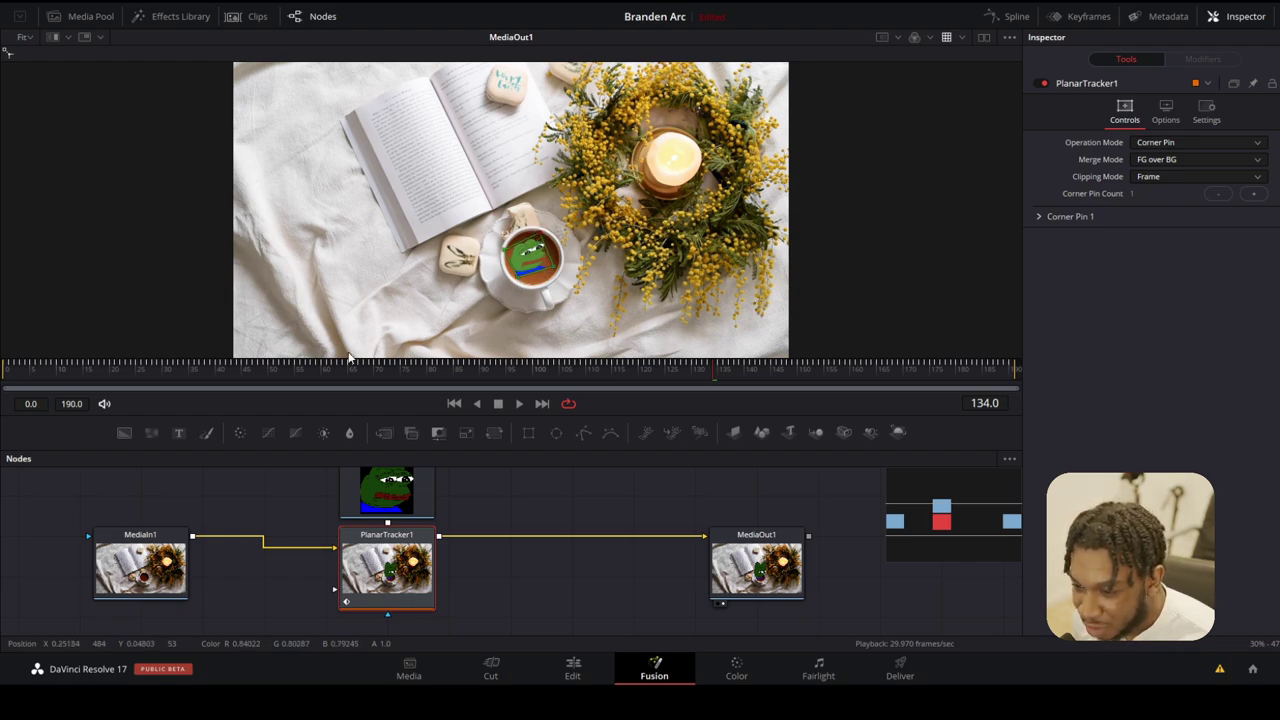
{"action": "left_click", "coordinate": [90, 371]}
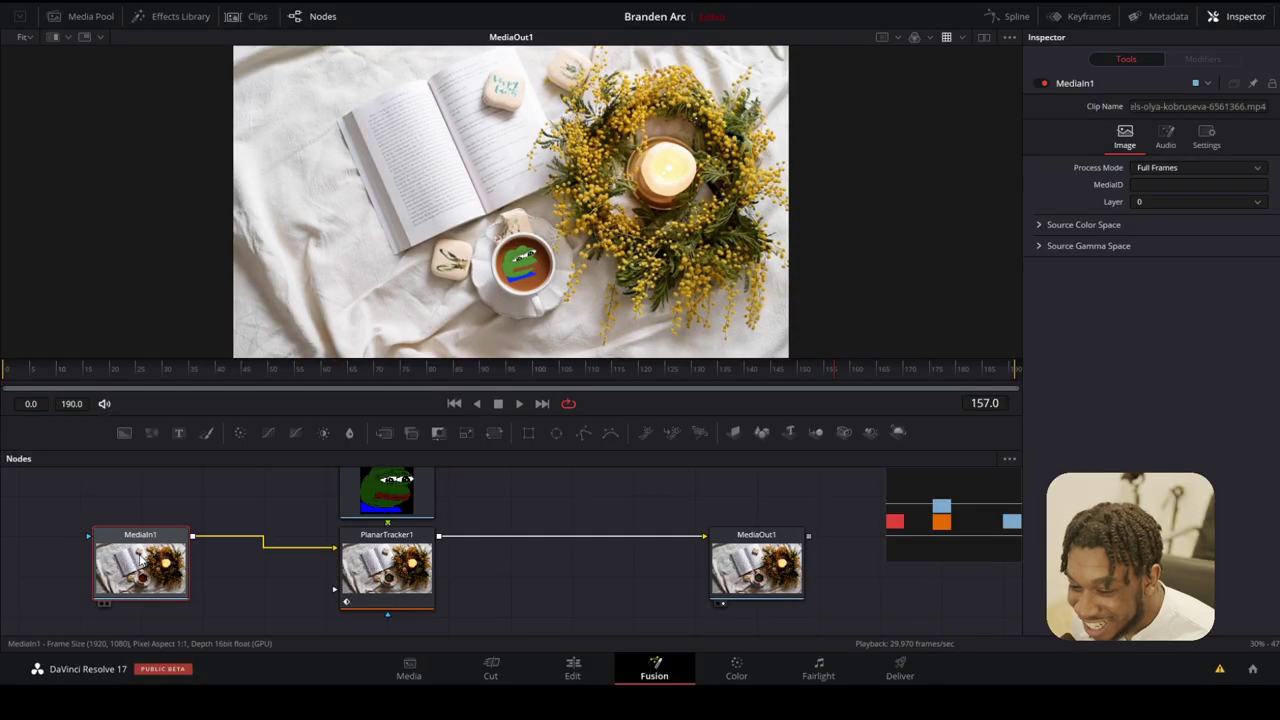
Step: Move MediaIn1 and PlanarTracker1 to make room, and insert a Ripples node between the frog image's MediaIn2 and the tracker
{"action": "left_click_drag", "start_coordinate": [137, 563], "coordinate": [77, 600]}
{"action": "left_click_drag", "start_coordinate": [400, 568], "coordinate": [400, 605]}
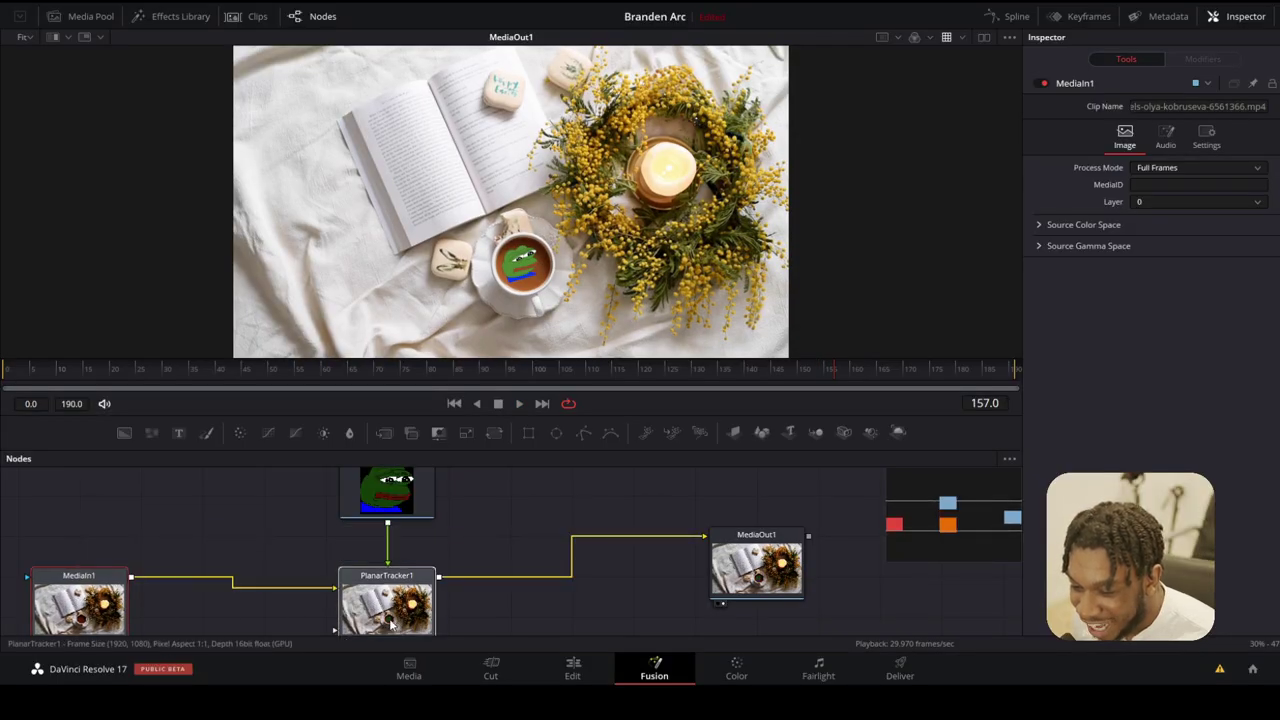
{"action": "scroll", "coordinate": [391, 497], "scroll_direction": "down", "scroll_amount": 3}
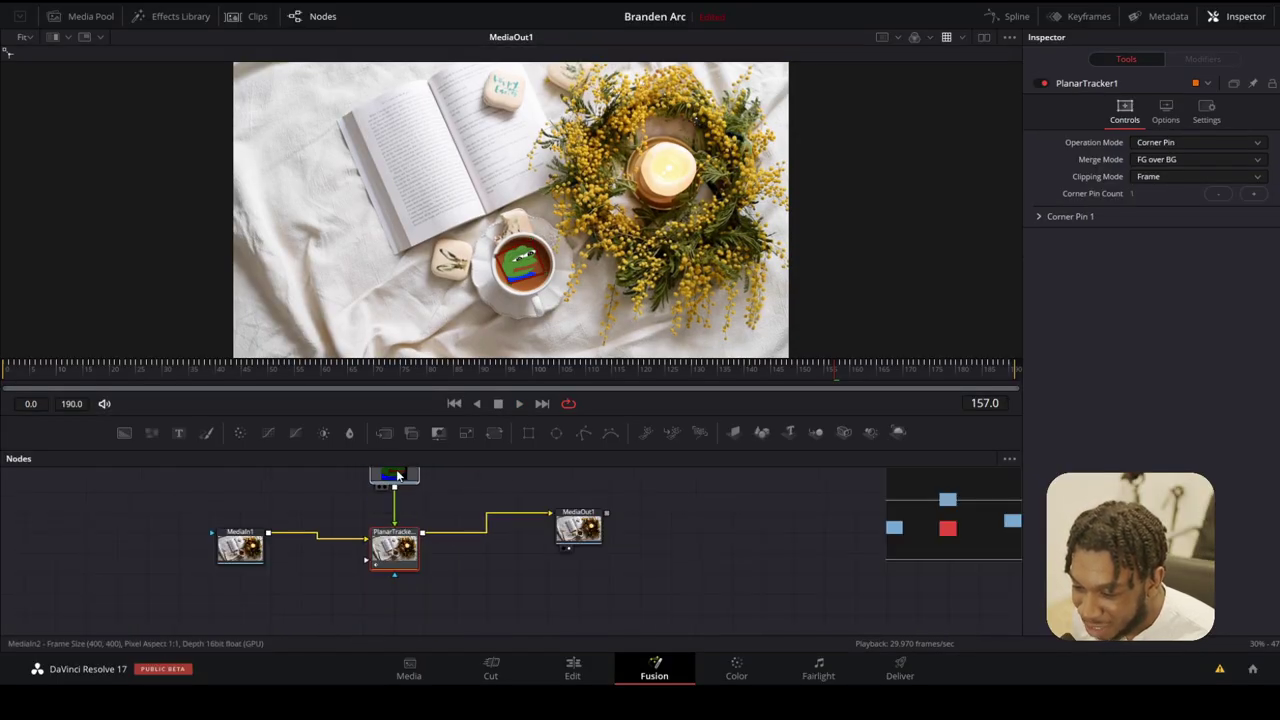
{"action": "left_click", "coordinate": [397, 478]}
{"action": "scroll", "coordinate": [402, 500], "scroll_direction": "up", "scroll_amount": 2}
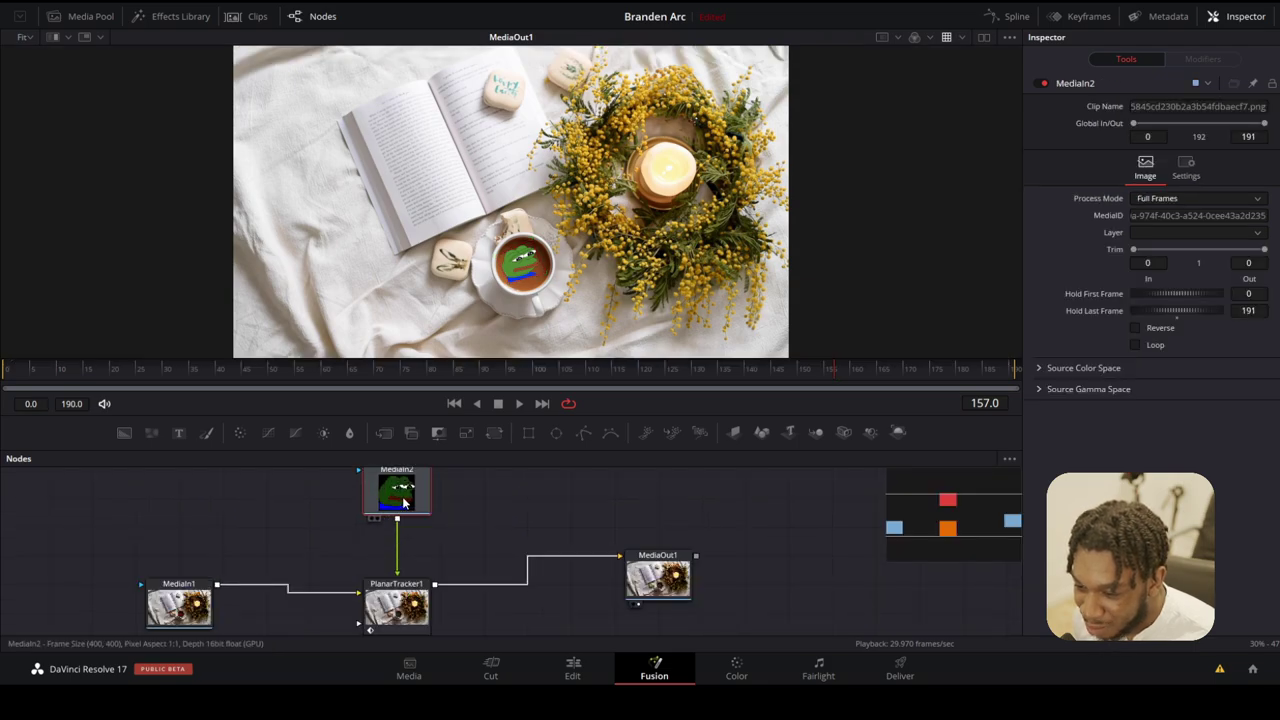
{"action": "key", "text": "shift+space"}
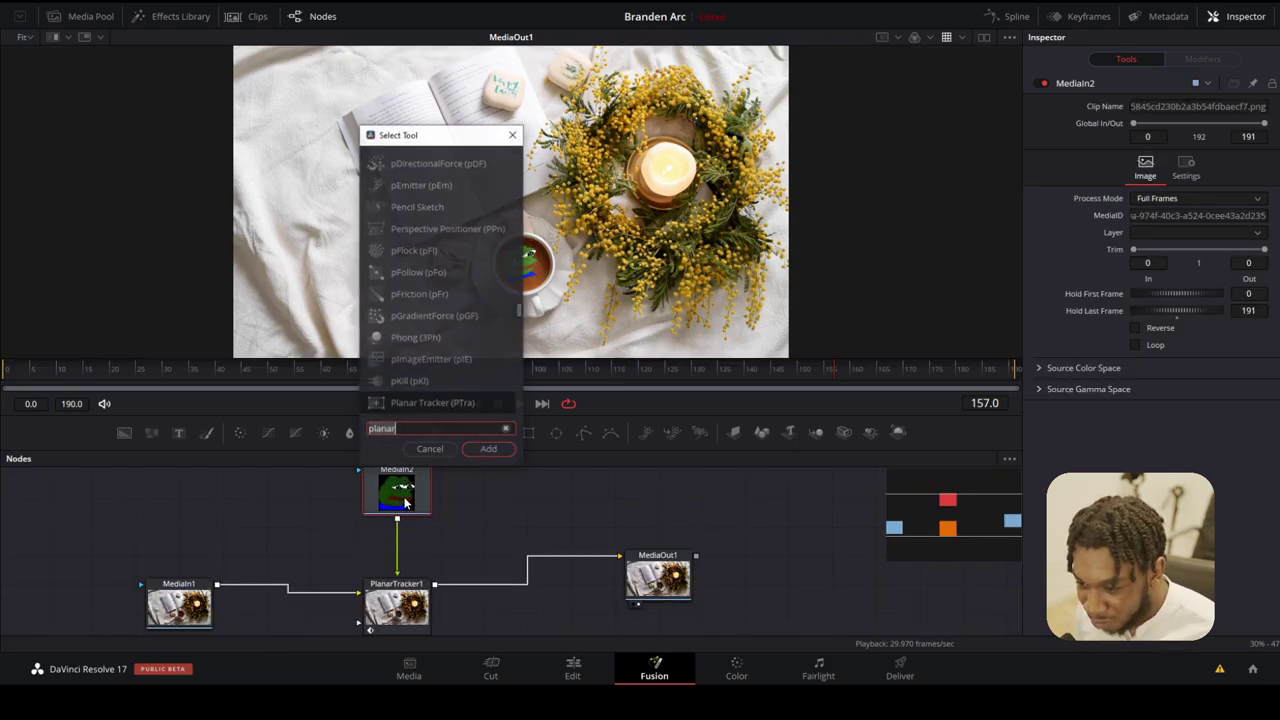
{"action": "type", "text": "t"}
{"action": "key", "text": "BackSpace"}
{"action": "type", "text": "ripp"}
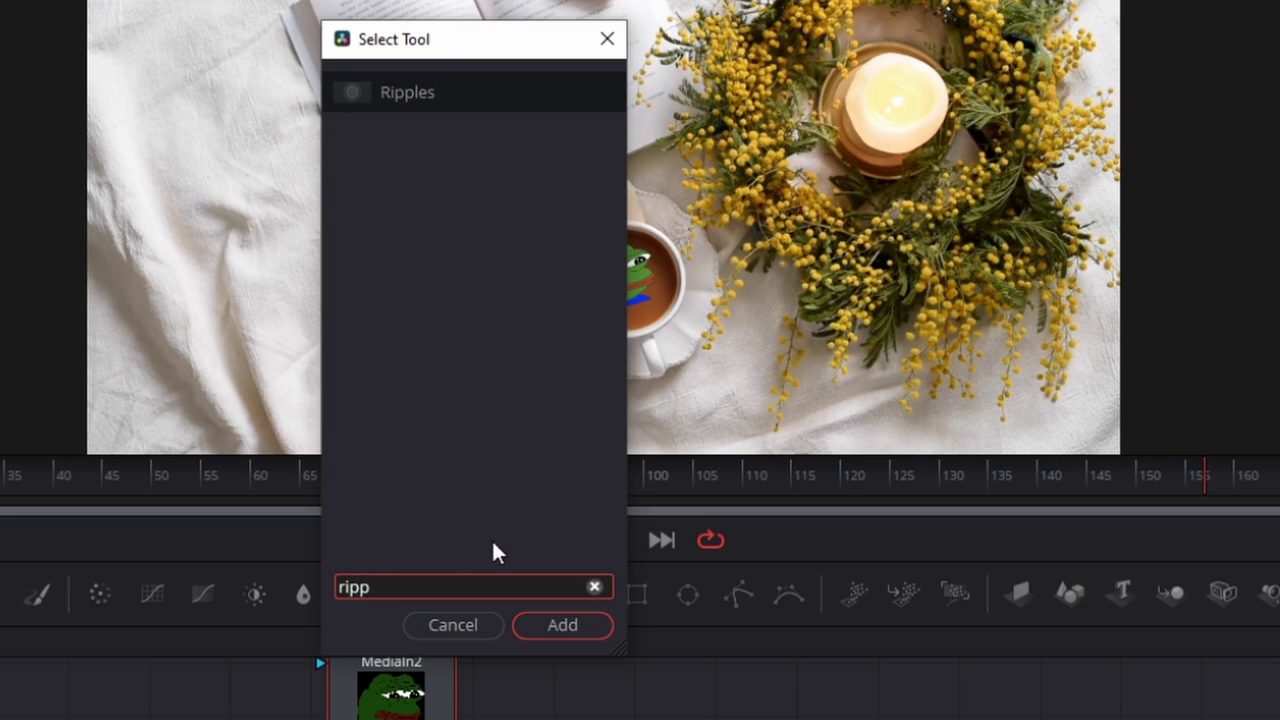
{"action": "left_click", "coordinate": [572, 625]}
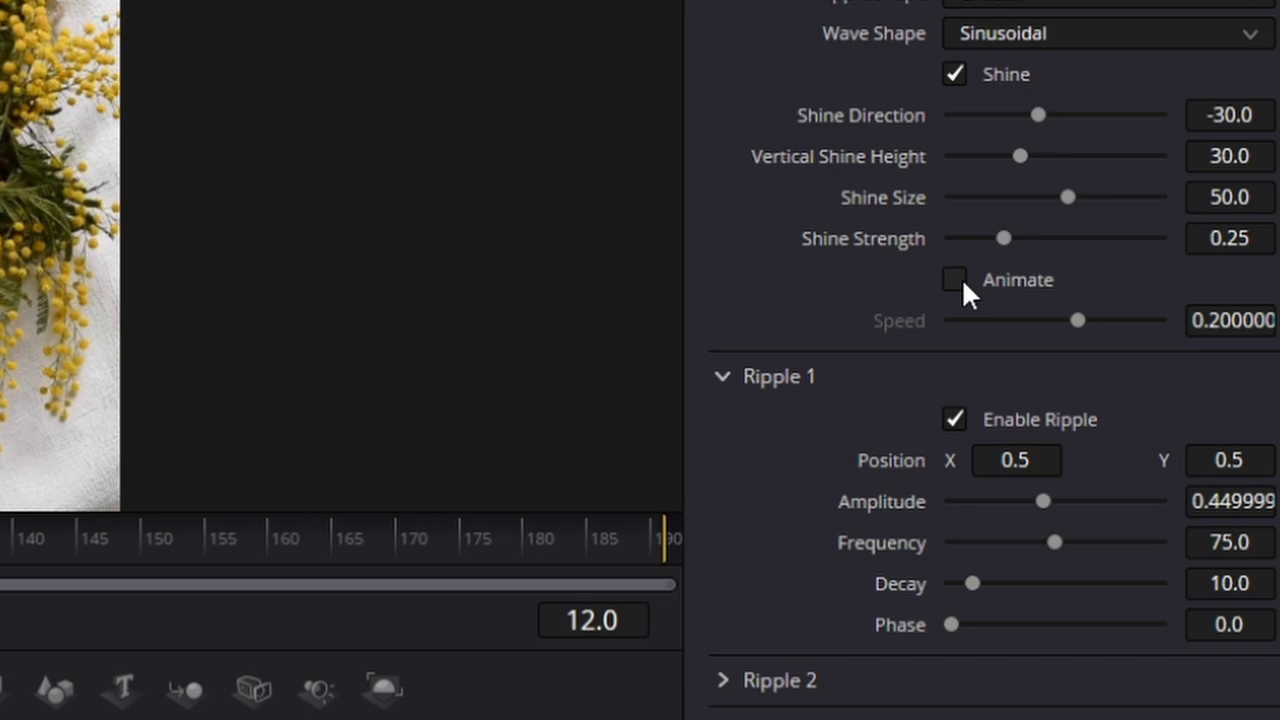
Step: Turn on Animate for the ripples, set Shine Size to 47.48 and Speed to -0.39, and compare with Ripple 1 switched off and on
{"action": "left_click", "coordinate": [1134, 262]}
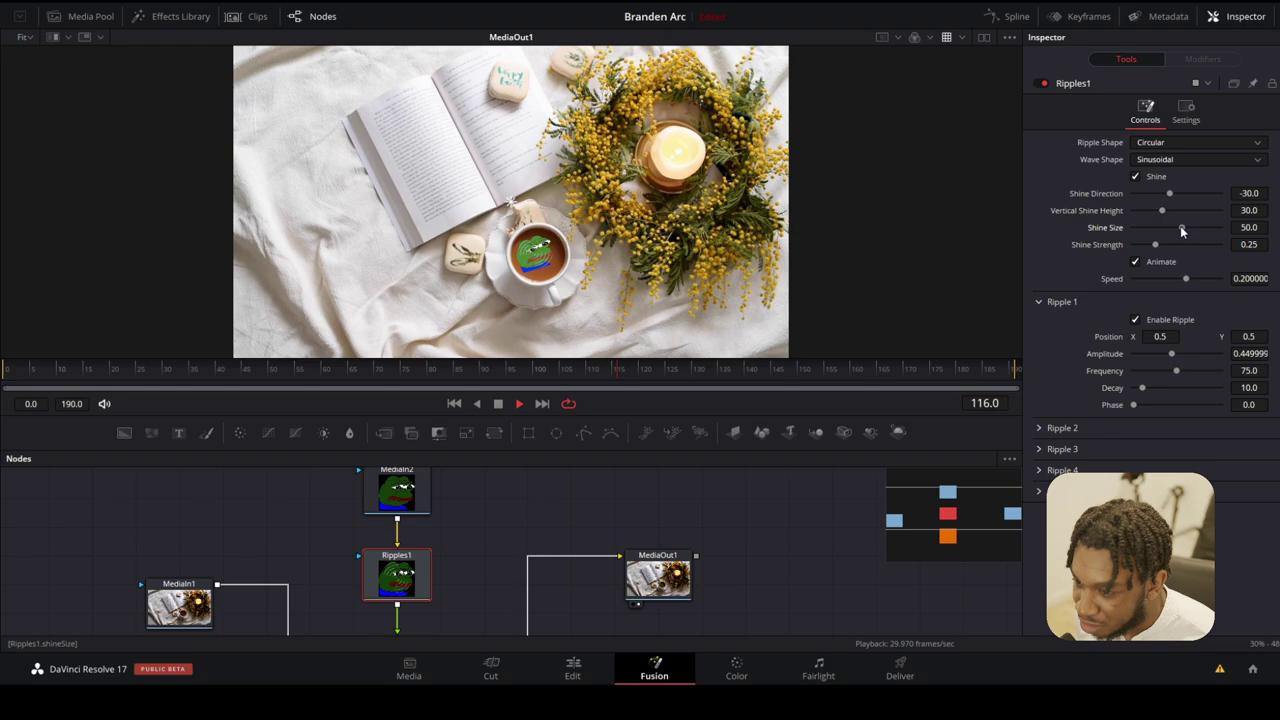
{"action": "mouse_move", "coordinate": [1190, 227]}
{"action": "left_mouse_down"}
{"action": "mouse_move", "coordinate": [1157, 226]}
{"action": "mouse_move", "coordinate": [1212, 228]}
{"action": "mouse_move", "coordinate": [1162, 230]}
{"action": "mouse_move", "coordinate": [1180, 229]}
{"action": "left_mouse_up"}
{"action": "left_click_drag", "start_coordinate": [1186, 278], "coordinate": [1153, 276]}
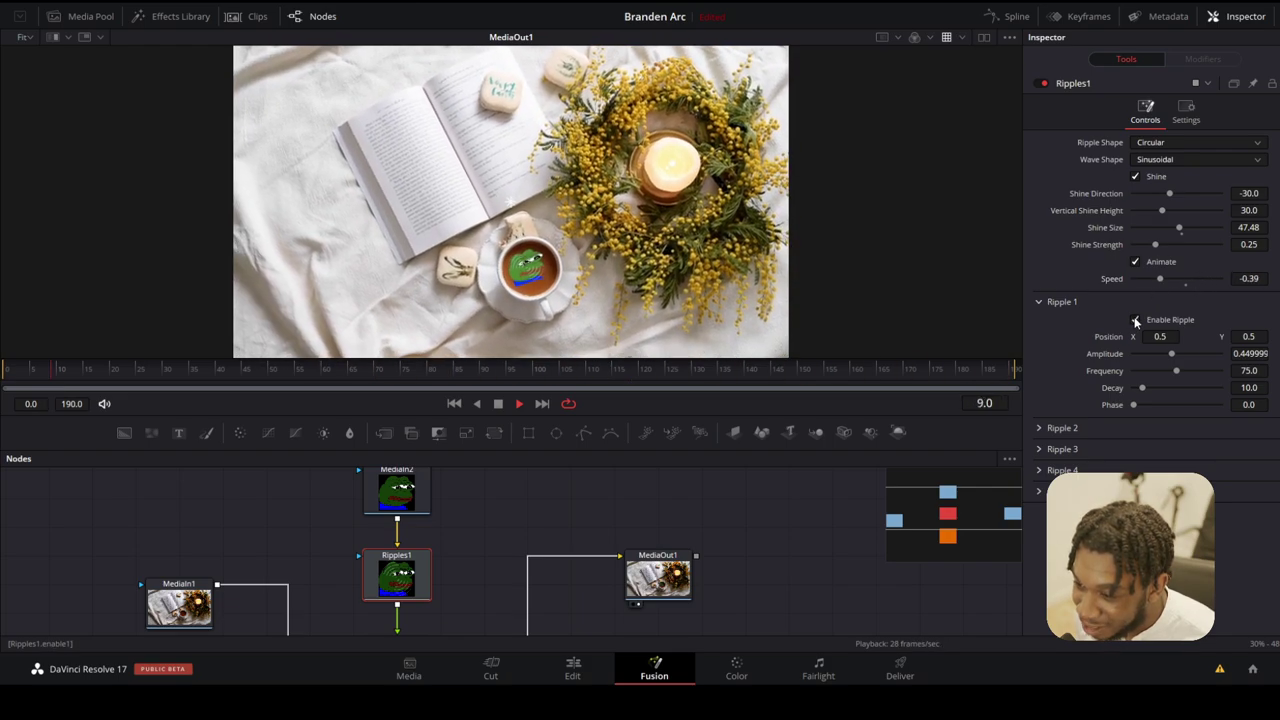
{"action": "left_click", "coordinate": [1135, 320]}
{"action": "left_click", "coordinate": [1135, 320]}
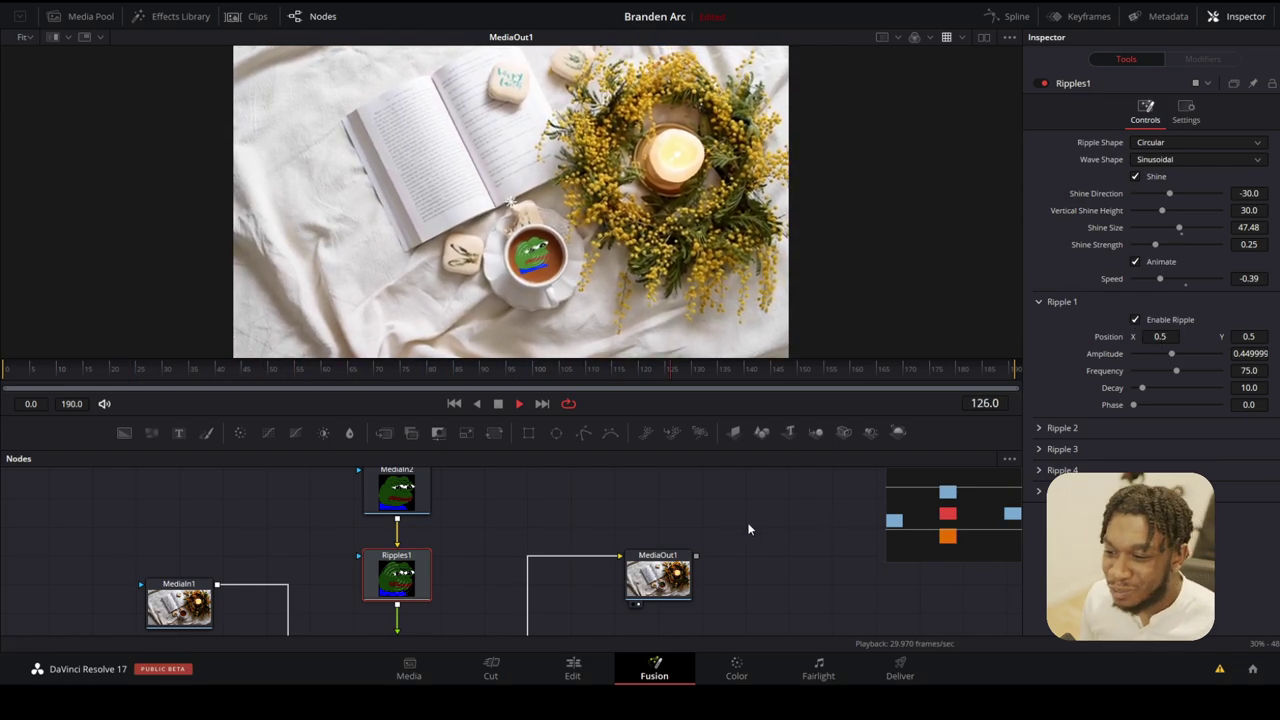
Step: Insert a Color Corrector node between Ripples1 and PlanarTracker1
{"action": "left_click_drag", "start_coordinate": [446, 551], "coordinate": [490, 495]}
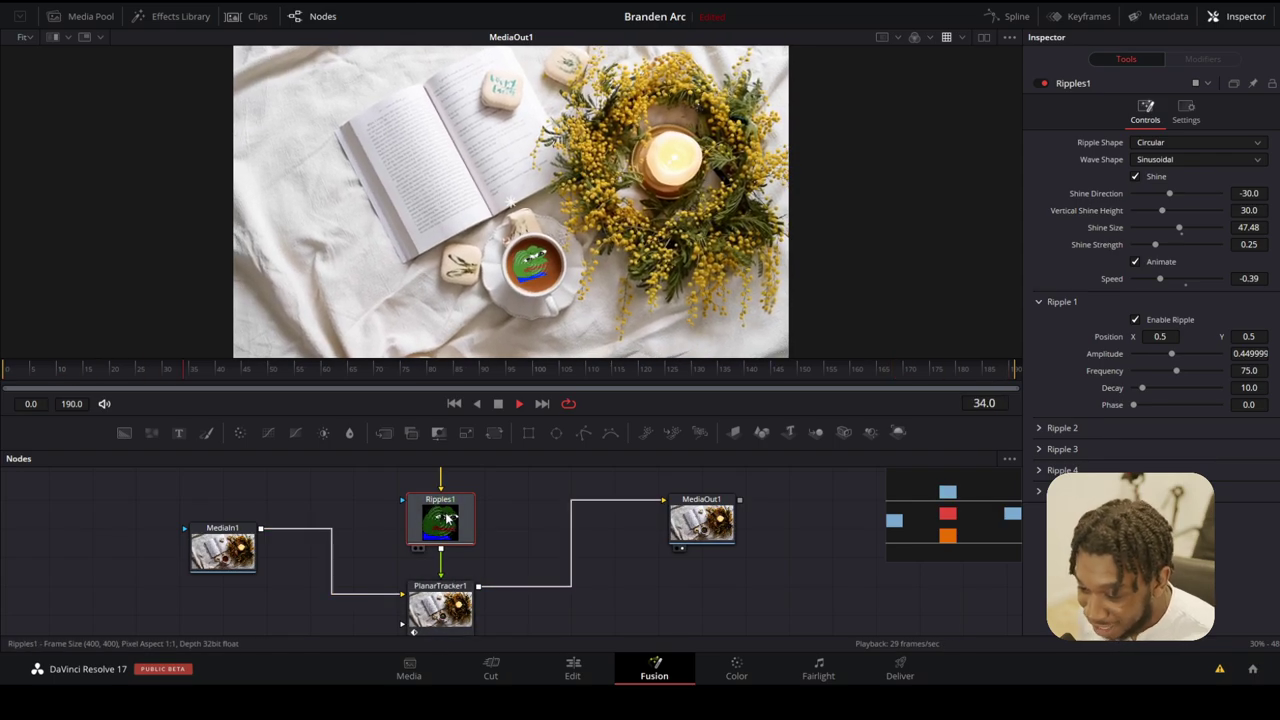
{"action": "key", "text": "shift+space"}
{"action": "type", "text": "ripp"}
{"action": "key", "text": "BackSpace"}
{"action": "key", "text": "BackSpace"}
{"action": "key", "text": "BackSpace"}
{"action": "key", "text": "BackSpace"}
{"action": "type", "text": "color"}
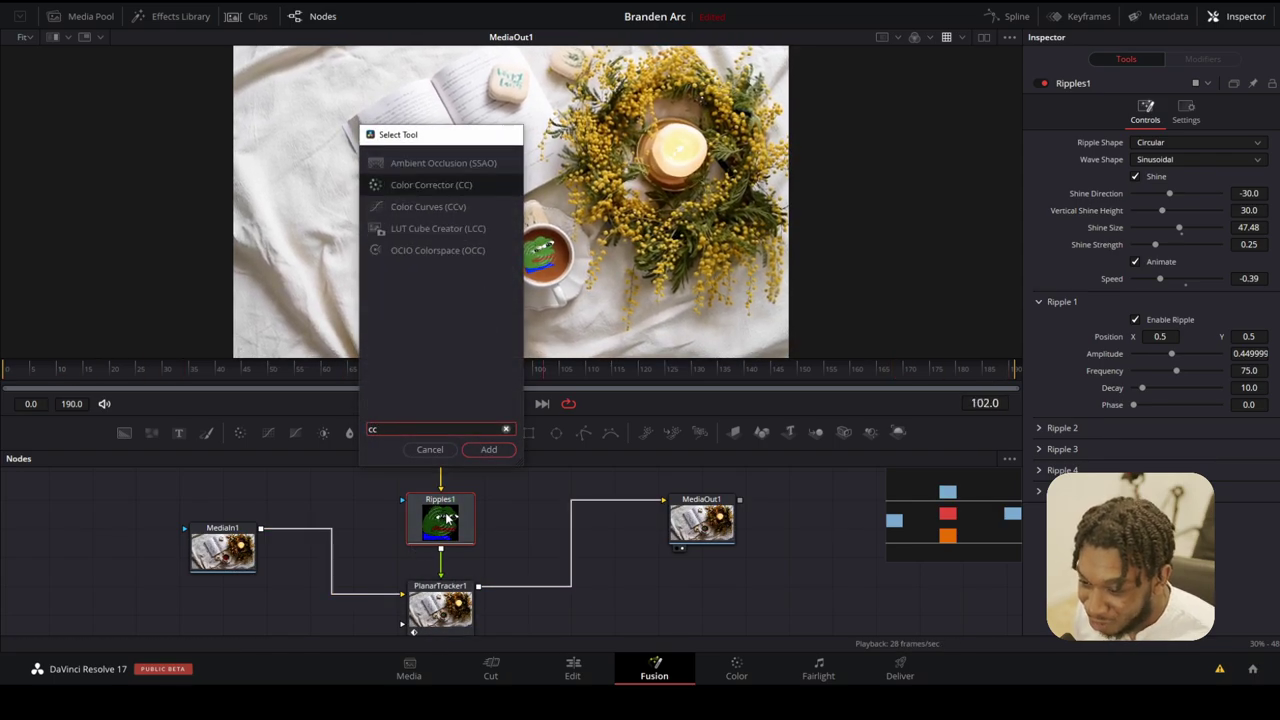
{"action": "key", "text": "Return"}
Step: Lower the frog image's gain to 0.63 in the Color Corrector and shift its tint towards red
{"action": "left_click_drag", "start_coordinate": [1206, 360], "coordinate": [1122, 362]}
{"action": "double_click", "coordinate": [1122, 362]}
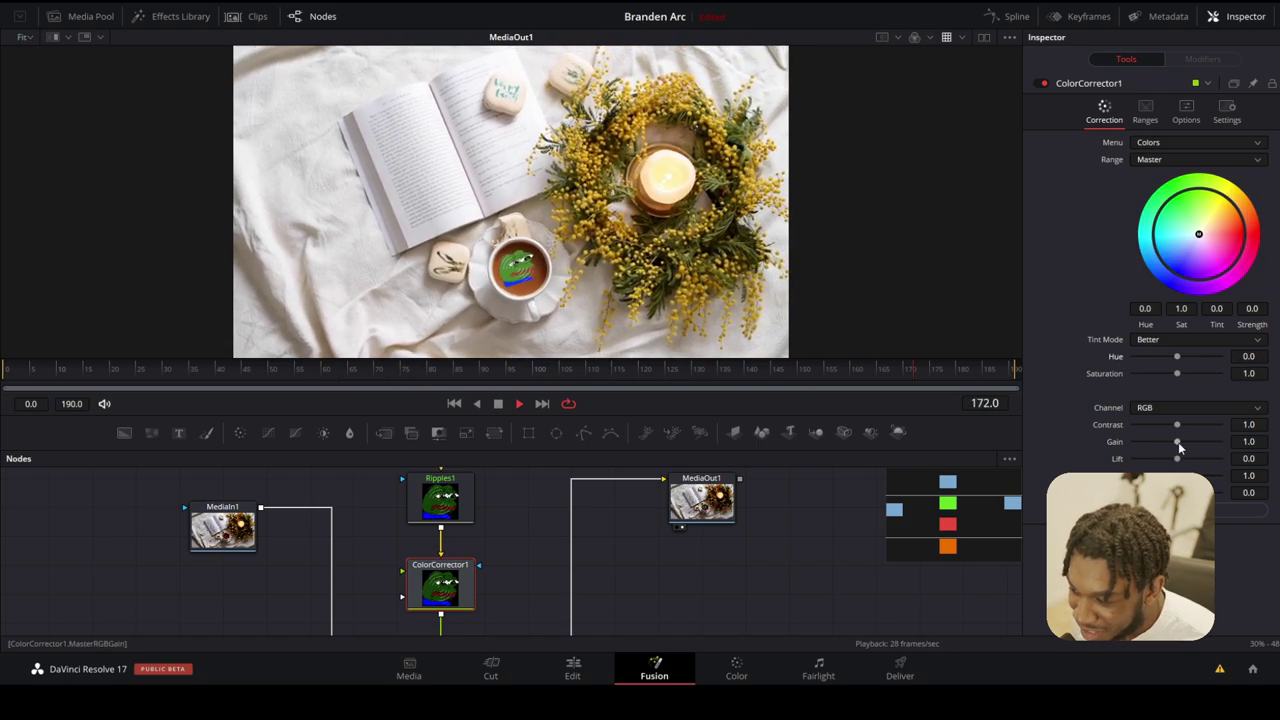
{"action": "left_click_drag", "start_coordinate": [1181, 441], "coordinate": [1160, 435]}
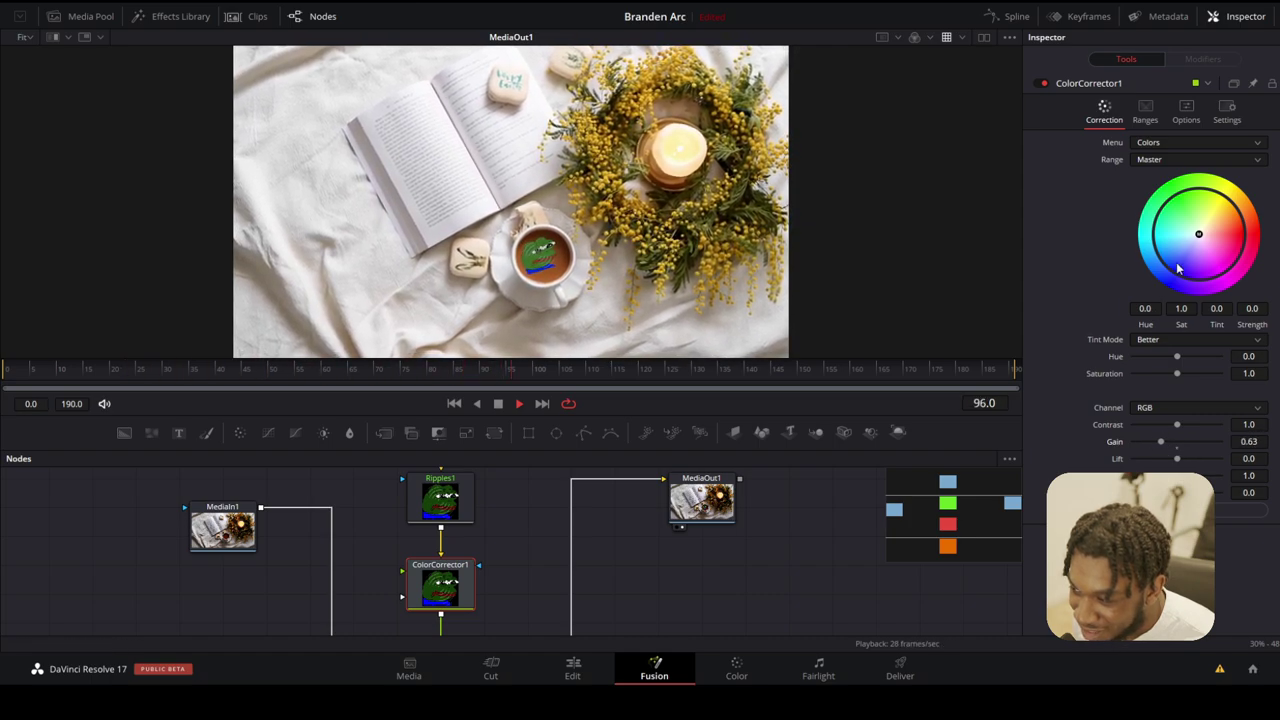
{"action": "left_click_drag", "start_coordinate": [1200, 234], "coordinate": [1232, 224]}
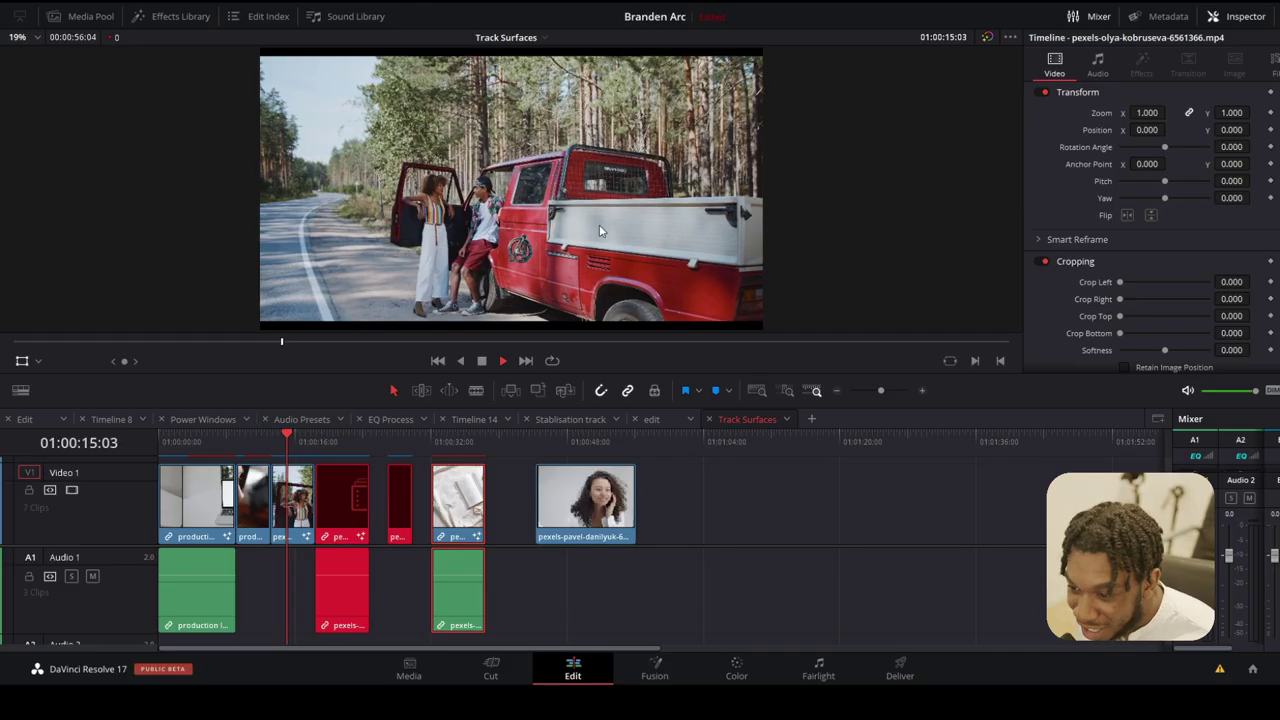
Step: On the Track Surfaces timeline, replay the red truck clip several times to check the logo tracked onto its door
{"action": "key", "text": "space"}
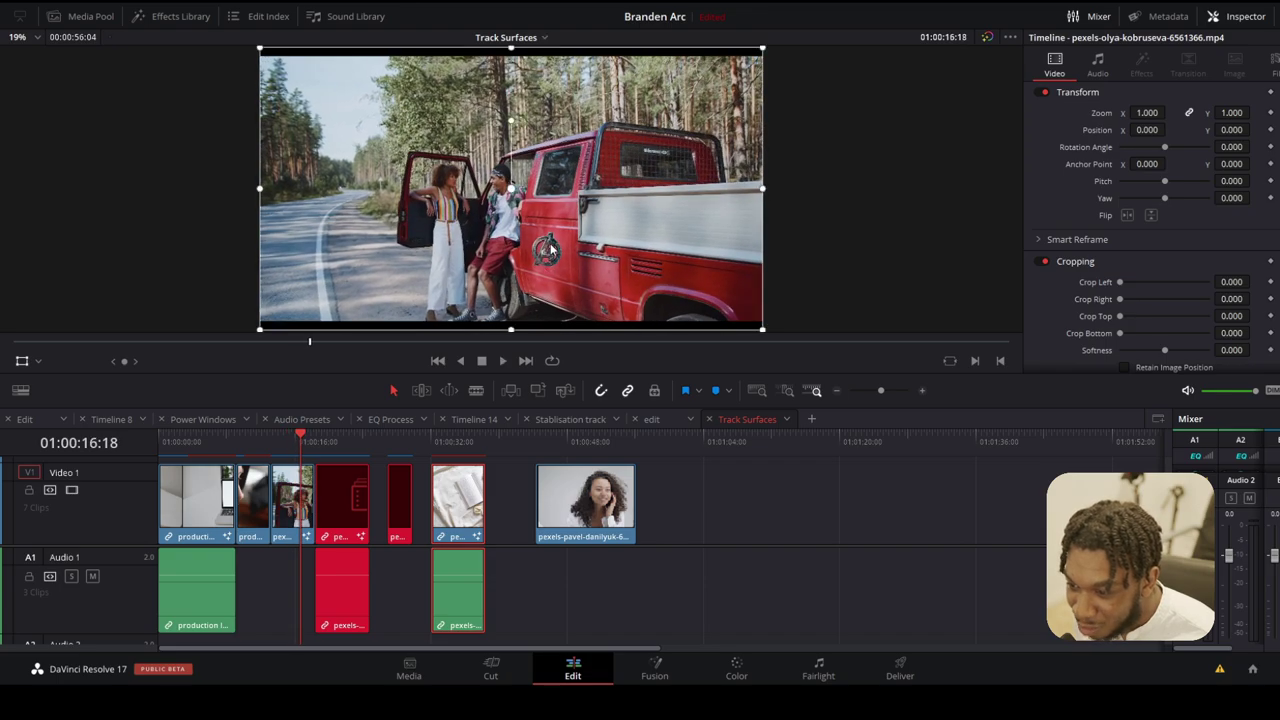
{"action": "left_click", "coordinate": [285, 437]}
{"action": "left_click_drag", "start_coordinate": [285, 437], "coordinate": [284, 440]}
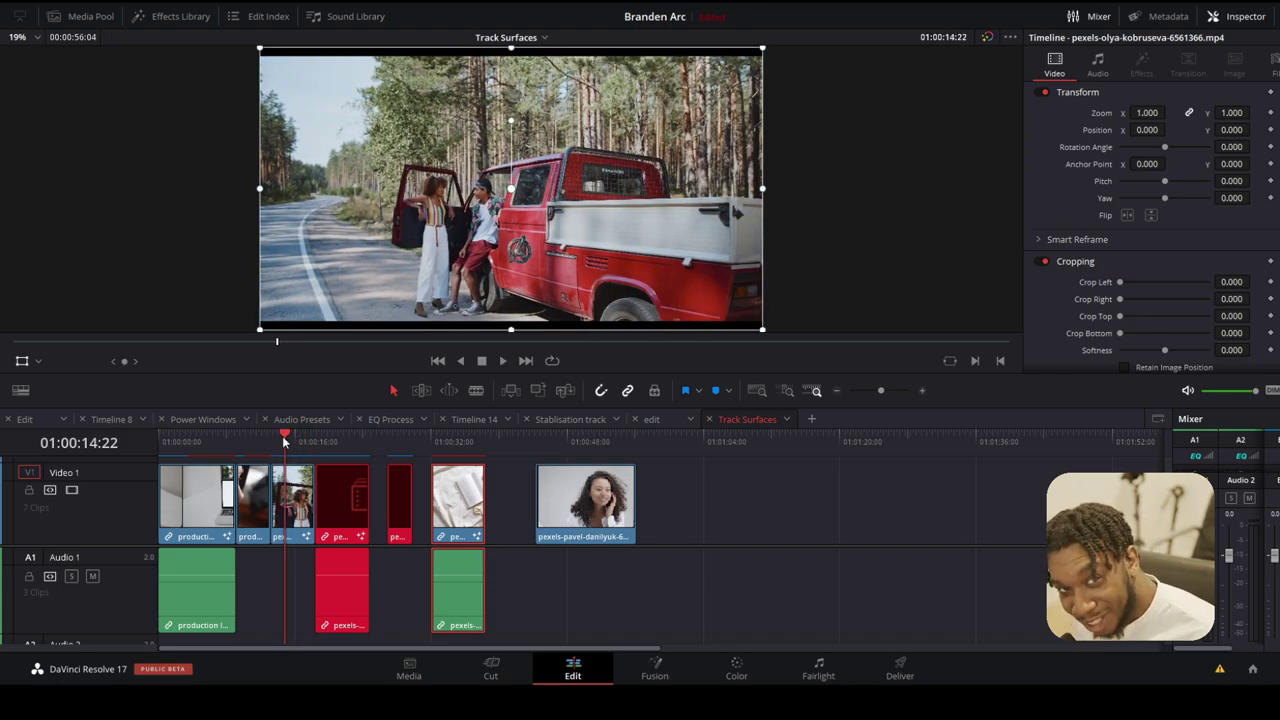
{"action": "key", "text": "space"}
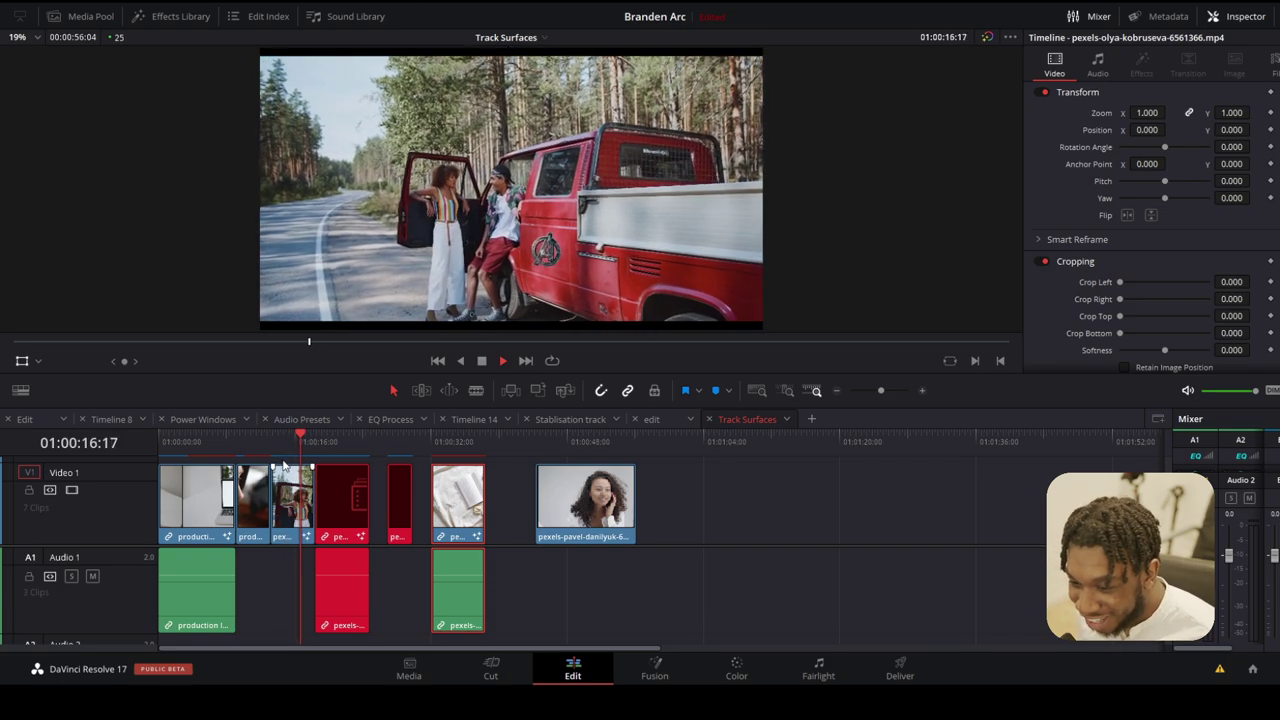
{"action": "key", "text": "space"}
{"action": "left_click", "coordinate": [271, 438]}
{"action": "key", "text": "space"}
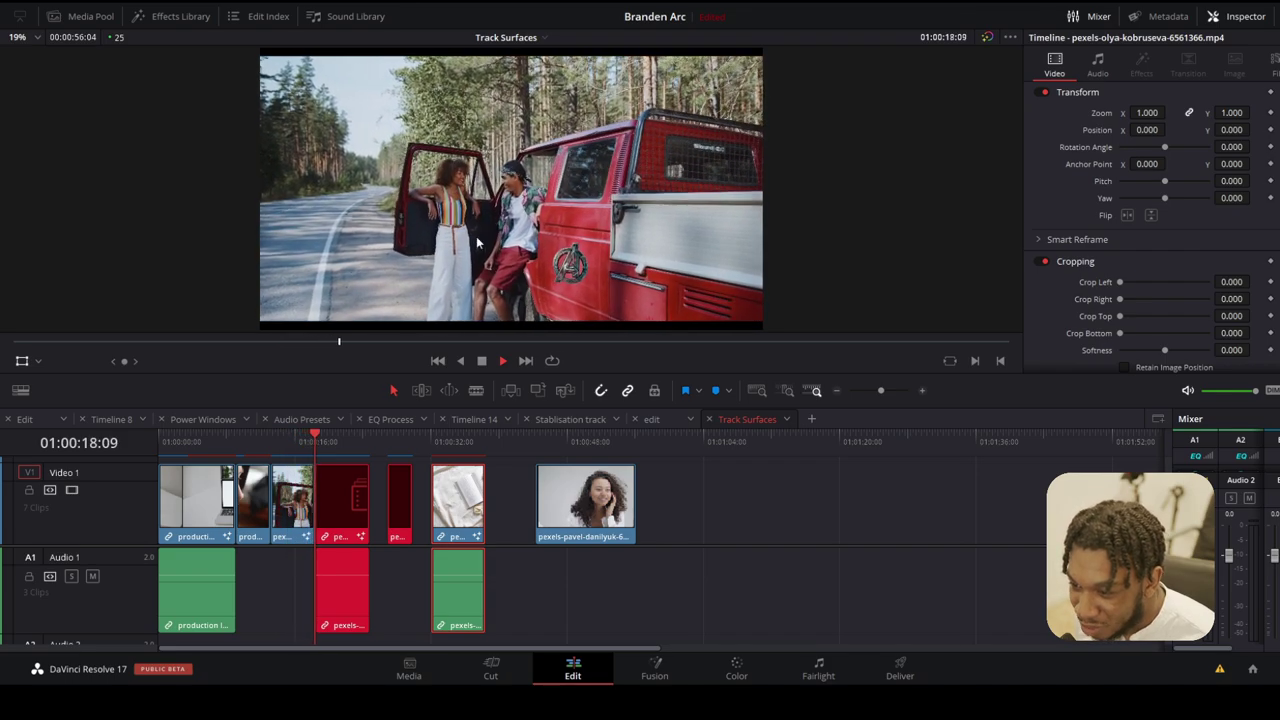
{"action": "key", "text": "space"}
{"action": "left_click", "coordinate": [287, 441]}
{"action": "key", "text": "space"}
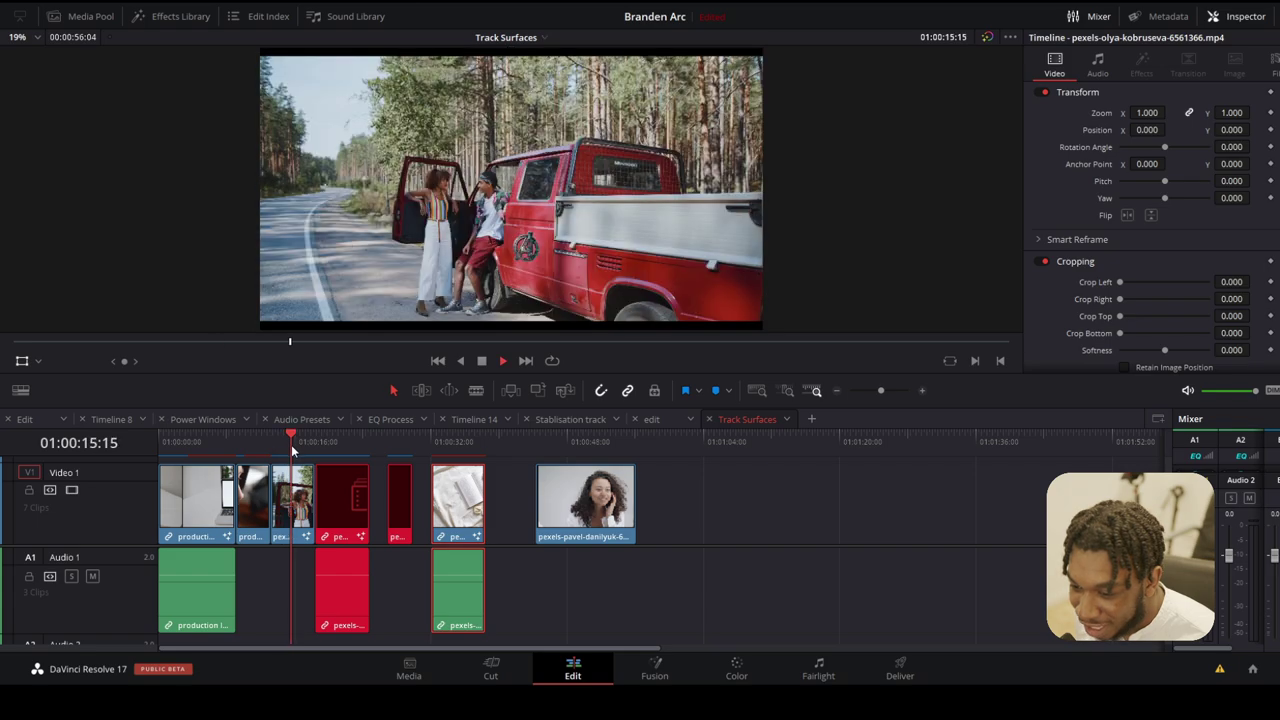
{"action": "left_click", "coordinate": [244, 441]}
{"action": "key", "text": "space"}
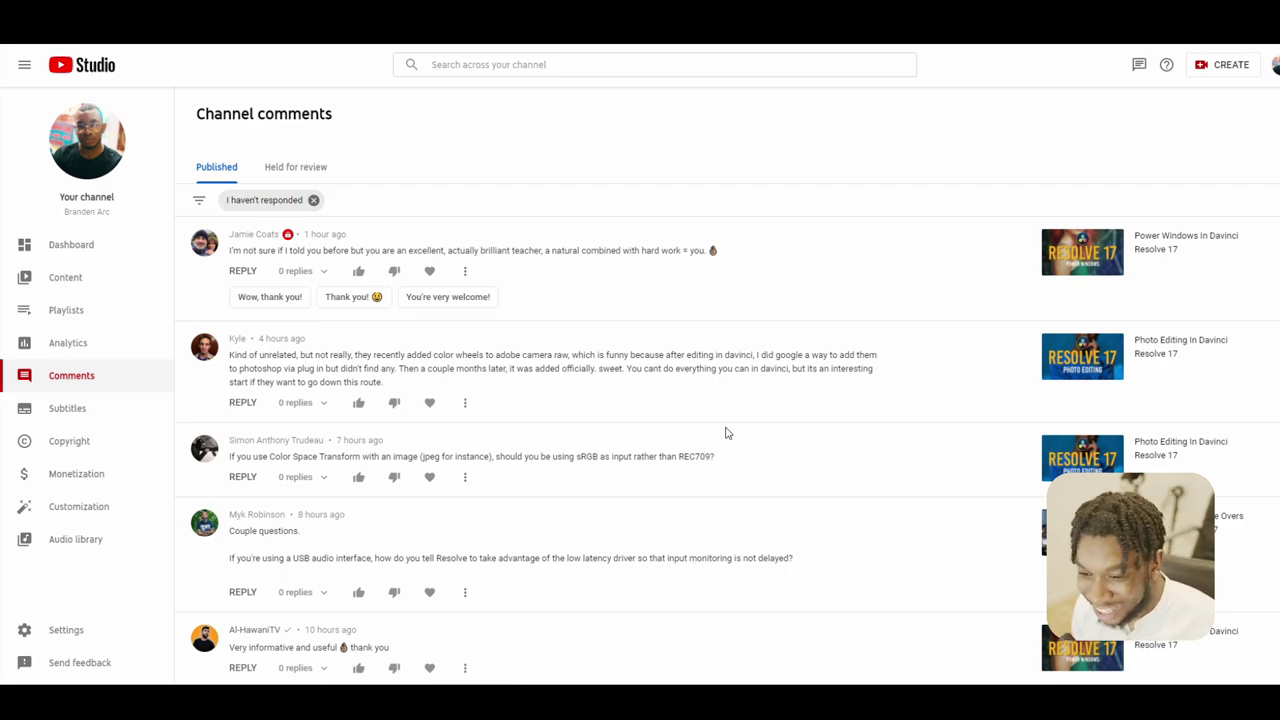
Step: In YouTube Studio, browse the unanswered channel comments and highlight the dollar amount in the comment about LUT packs
{"action": "scroll", "coordinate": [727, 432], "scroll_direction": "down", "scroll_amount": 10}
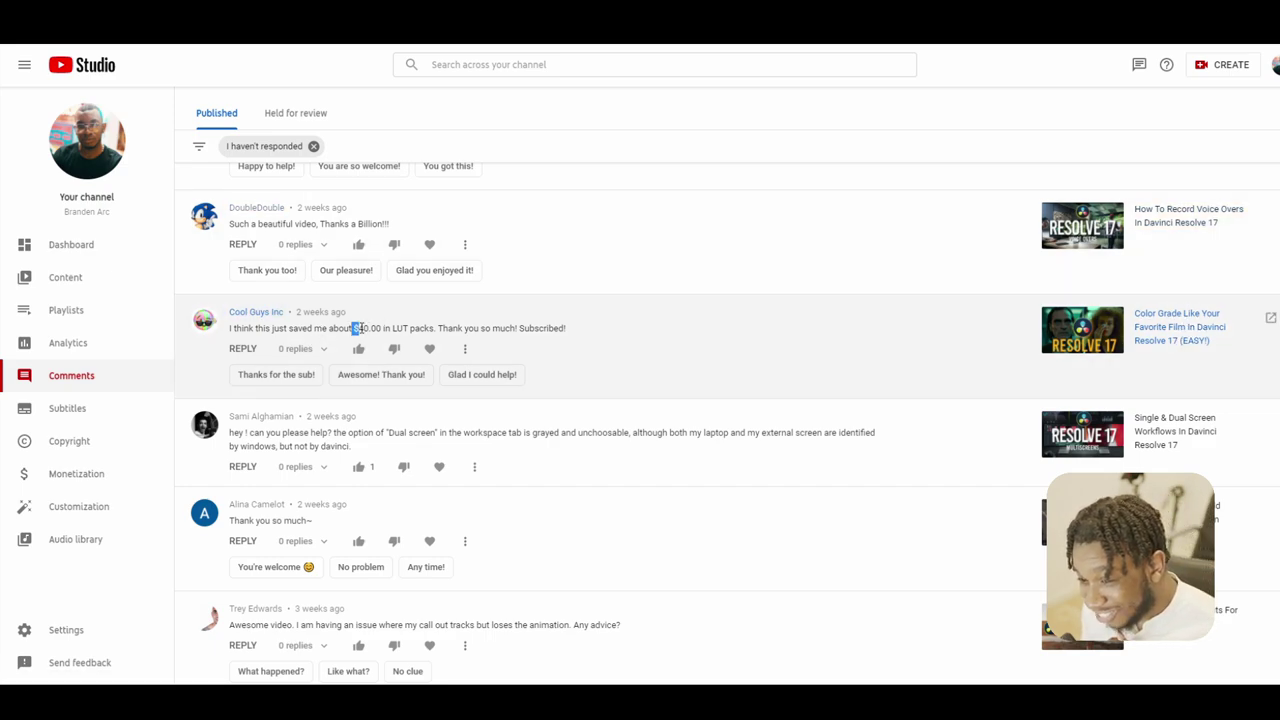
{"action": "left_click_drag", "start_coordinate": [357, 328], "coordinate": [385, 329]}
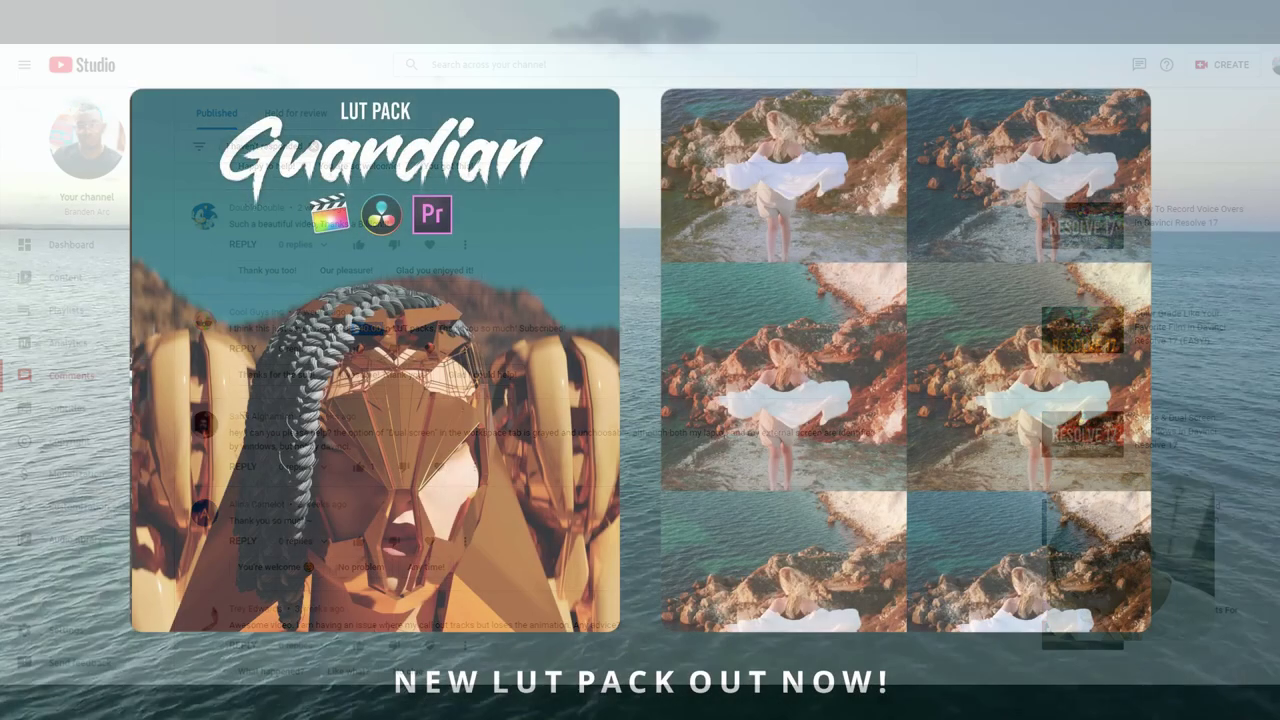